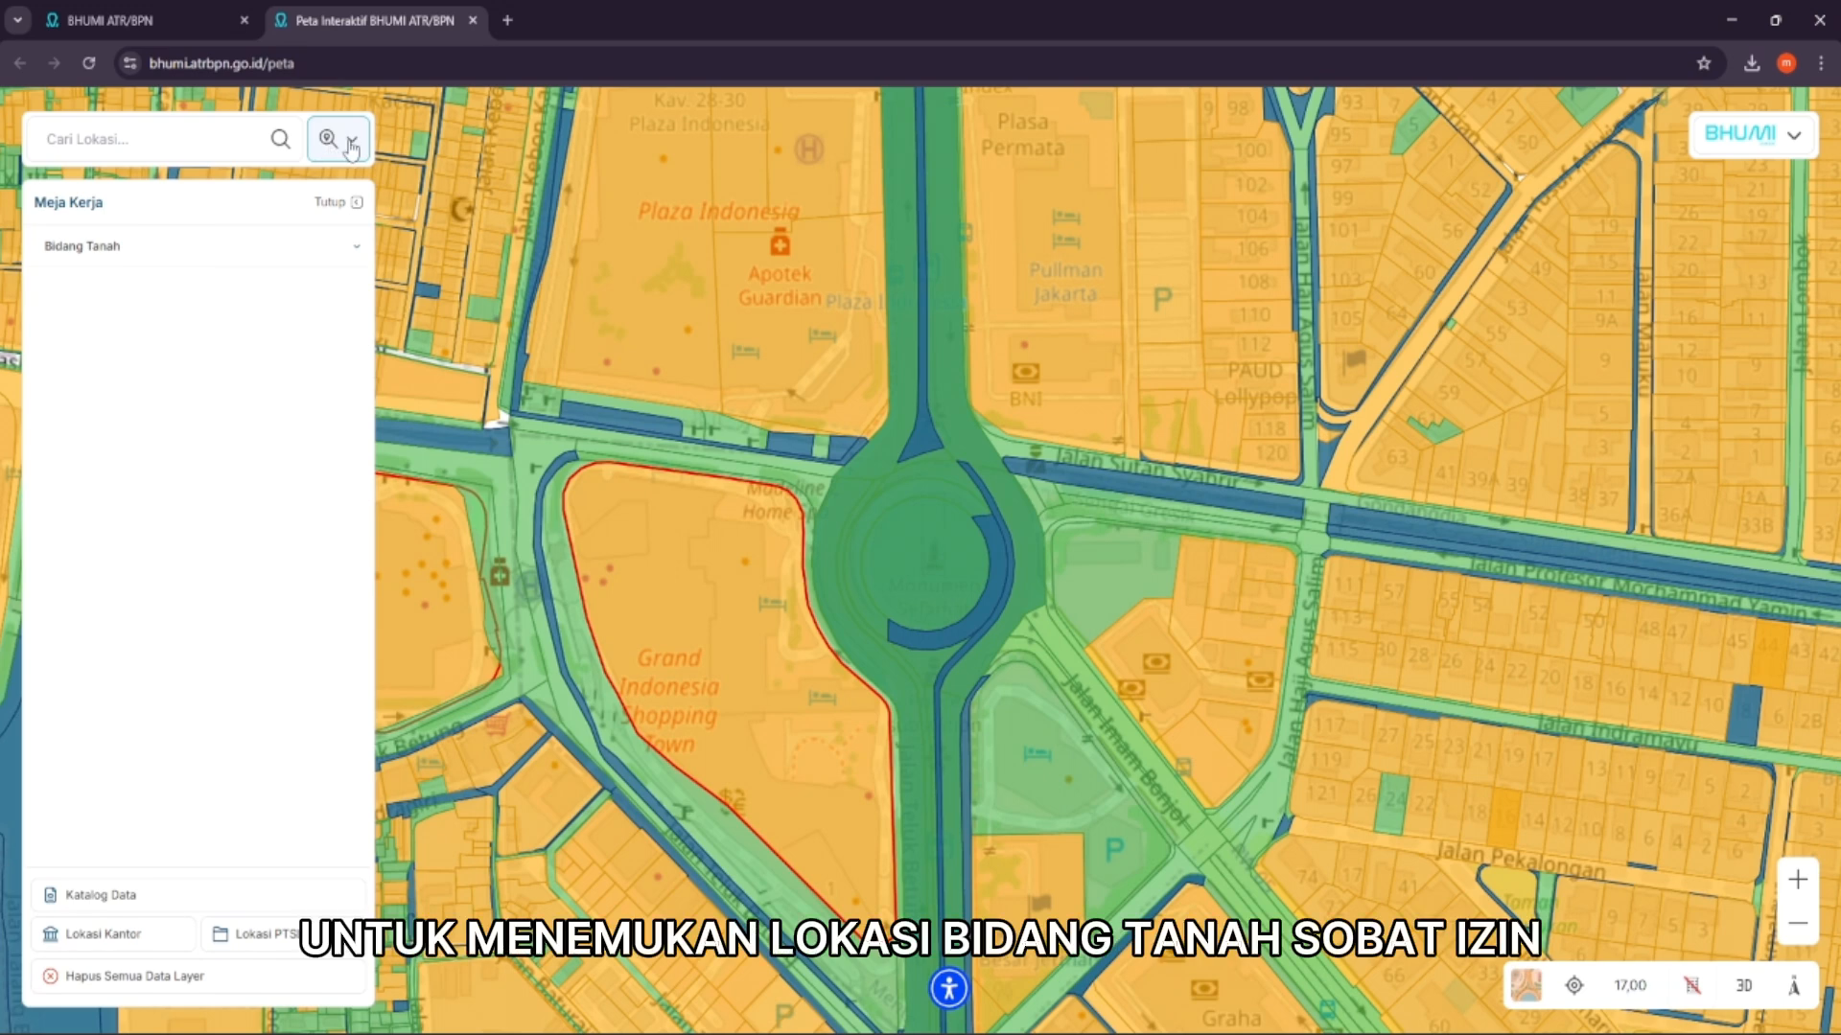
# Open the coordinate search (Pencarian Koordinat), look at its Longitude and Latitude fields, and return to the search options
pyautogui.click(346, 151)
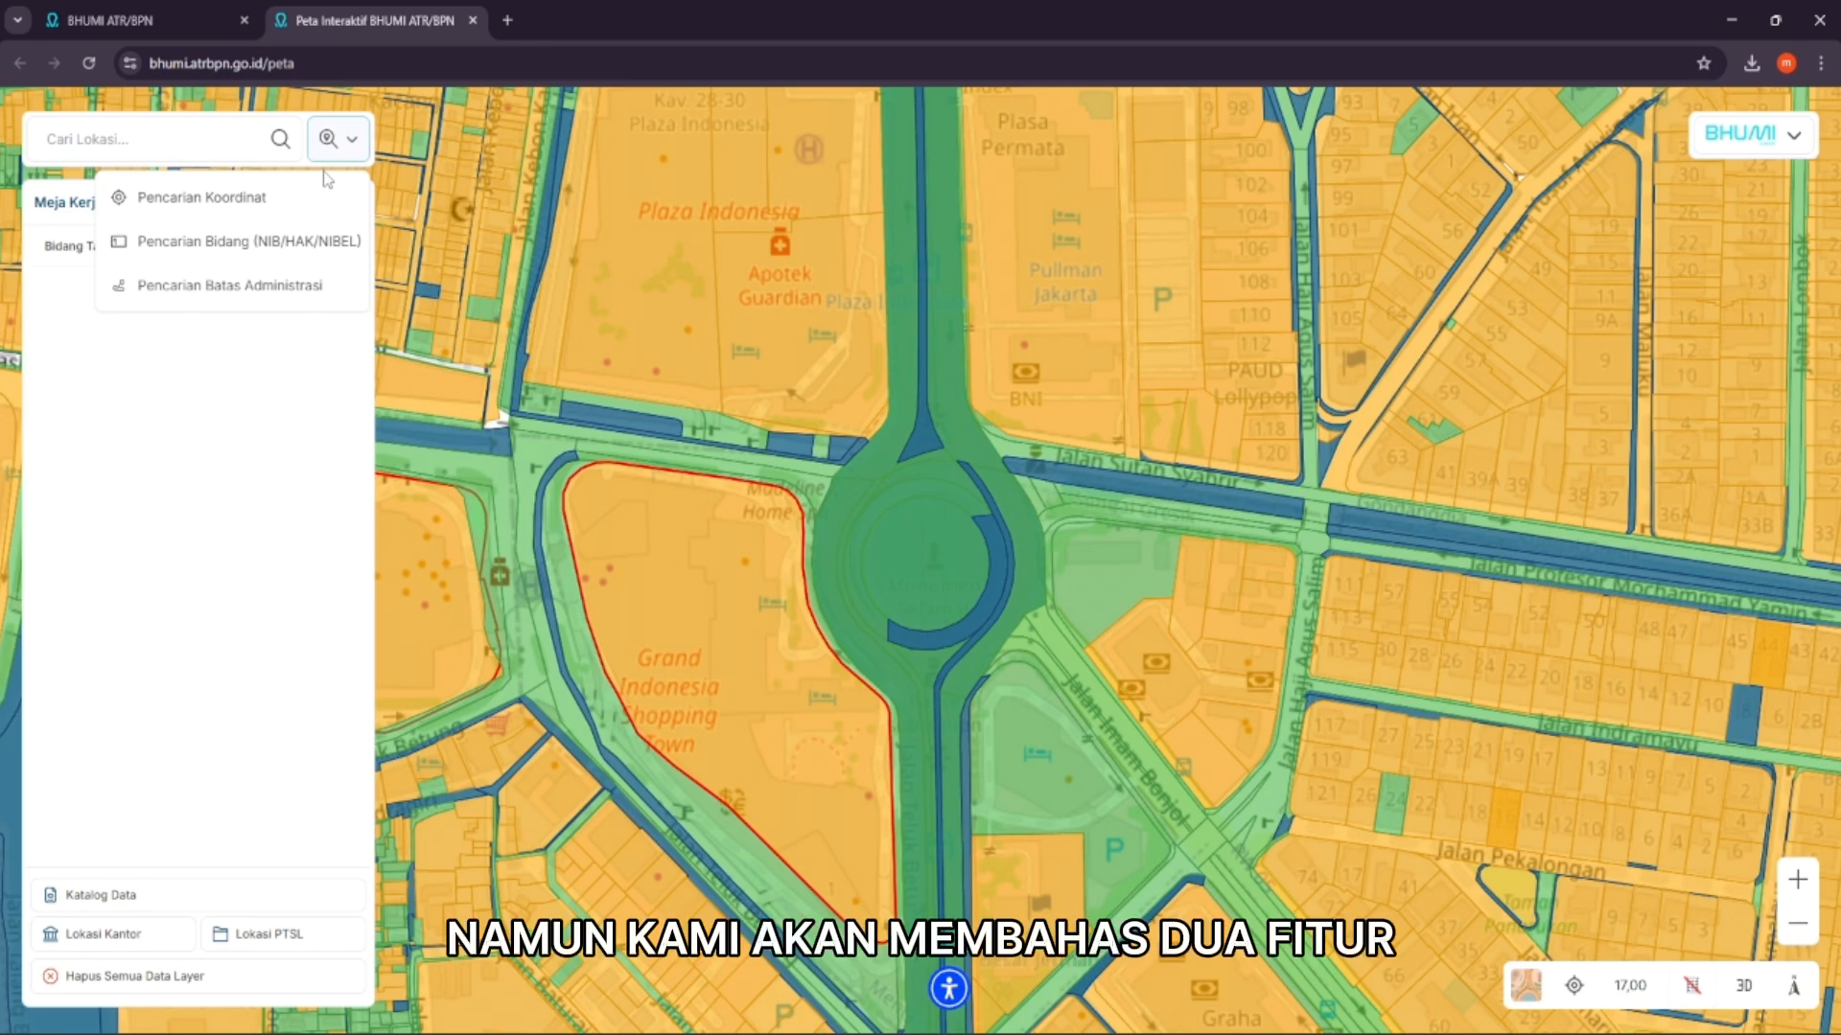
pyautogui.click(261, 207)
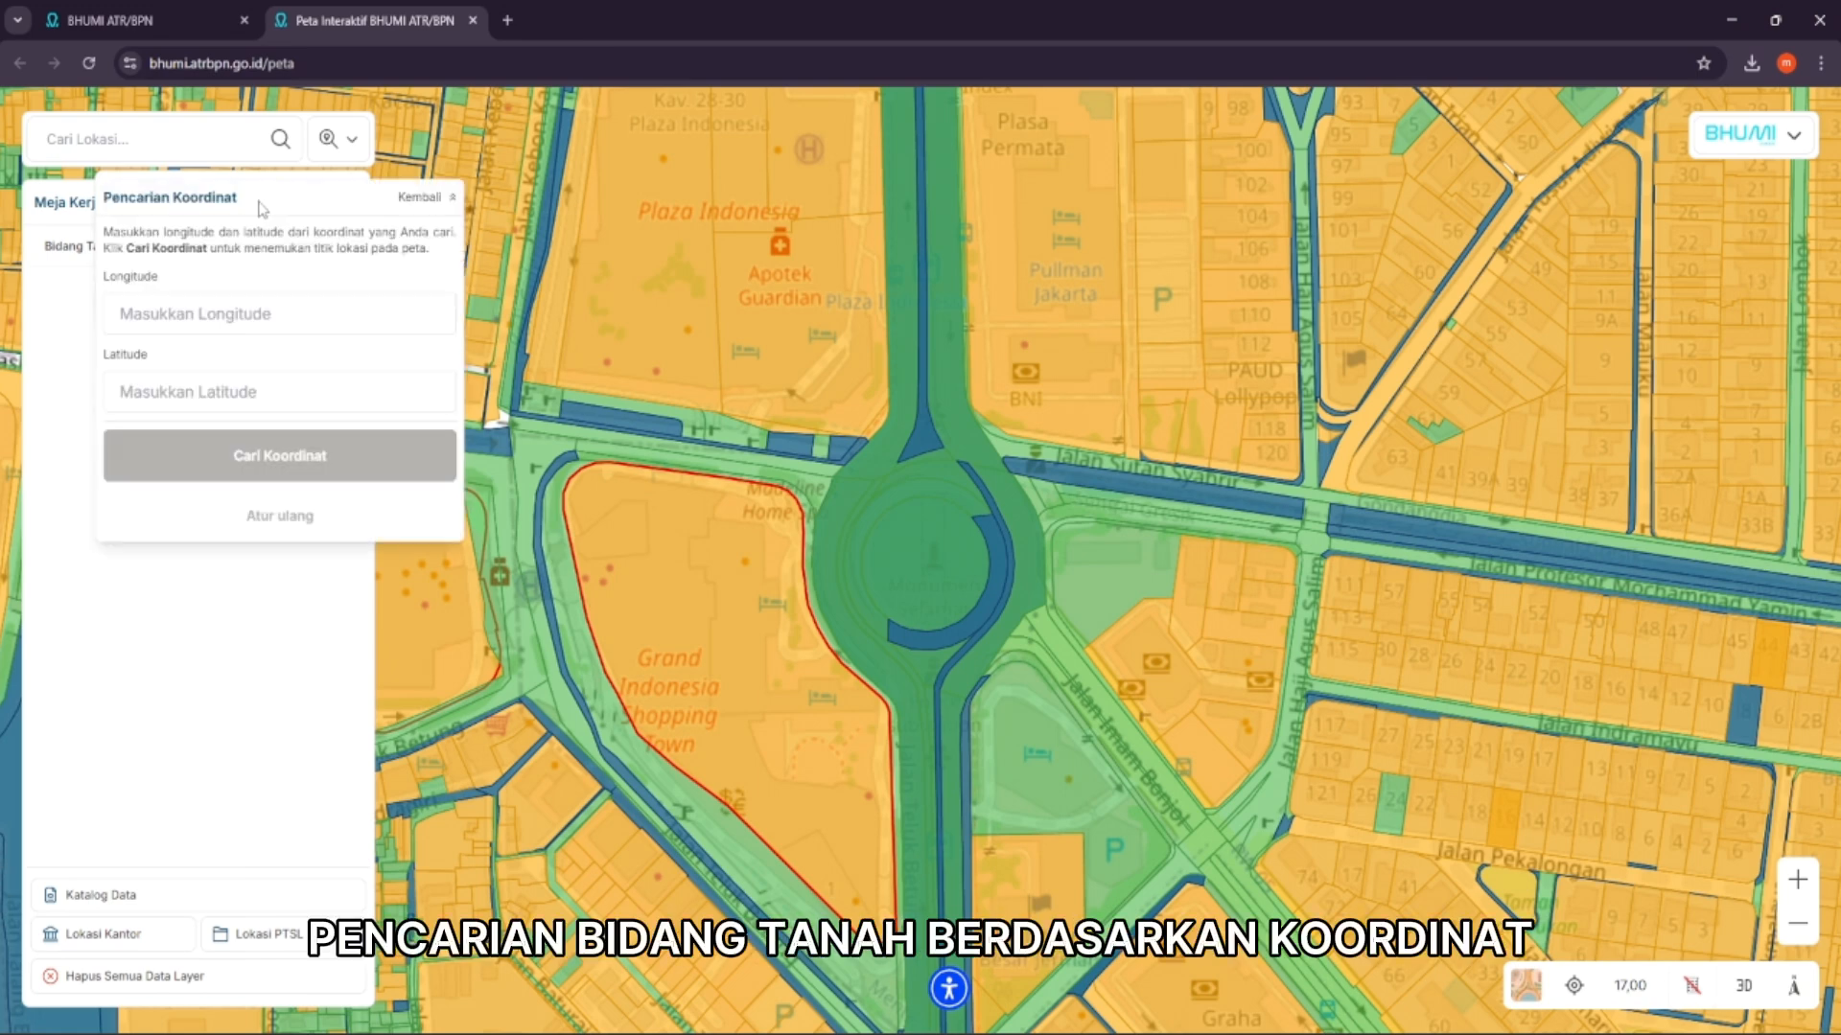
pyautogui.click(193, 317)
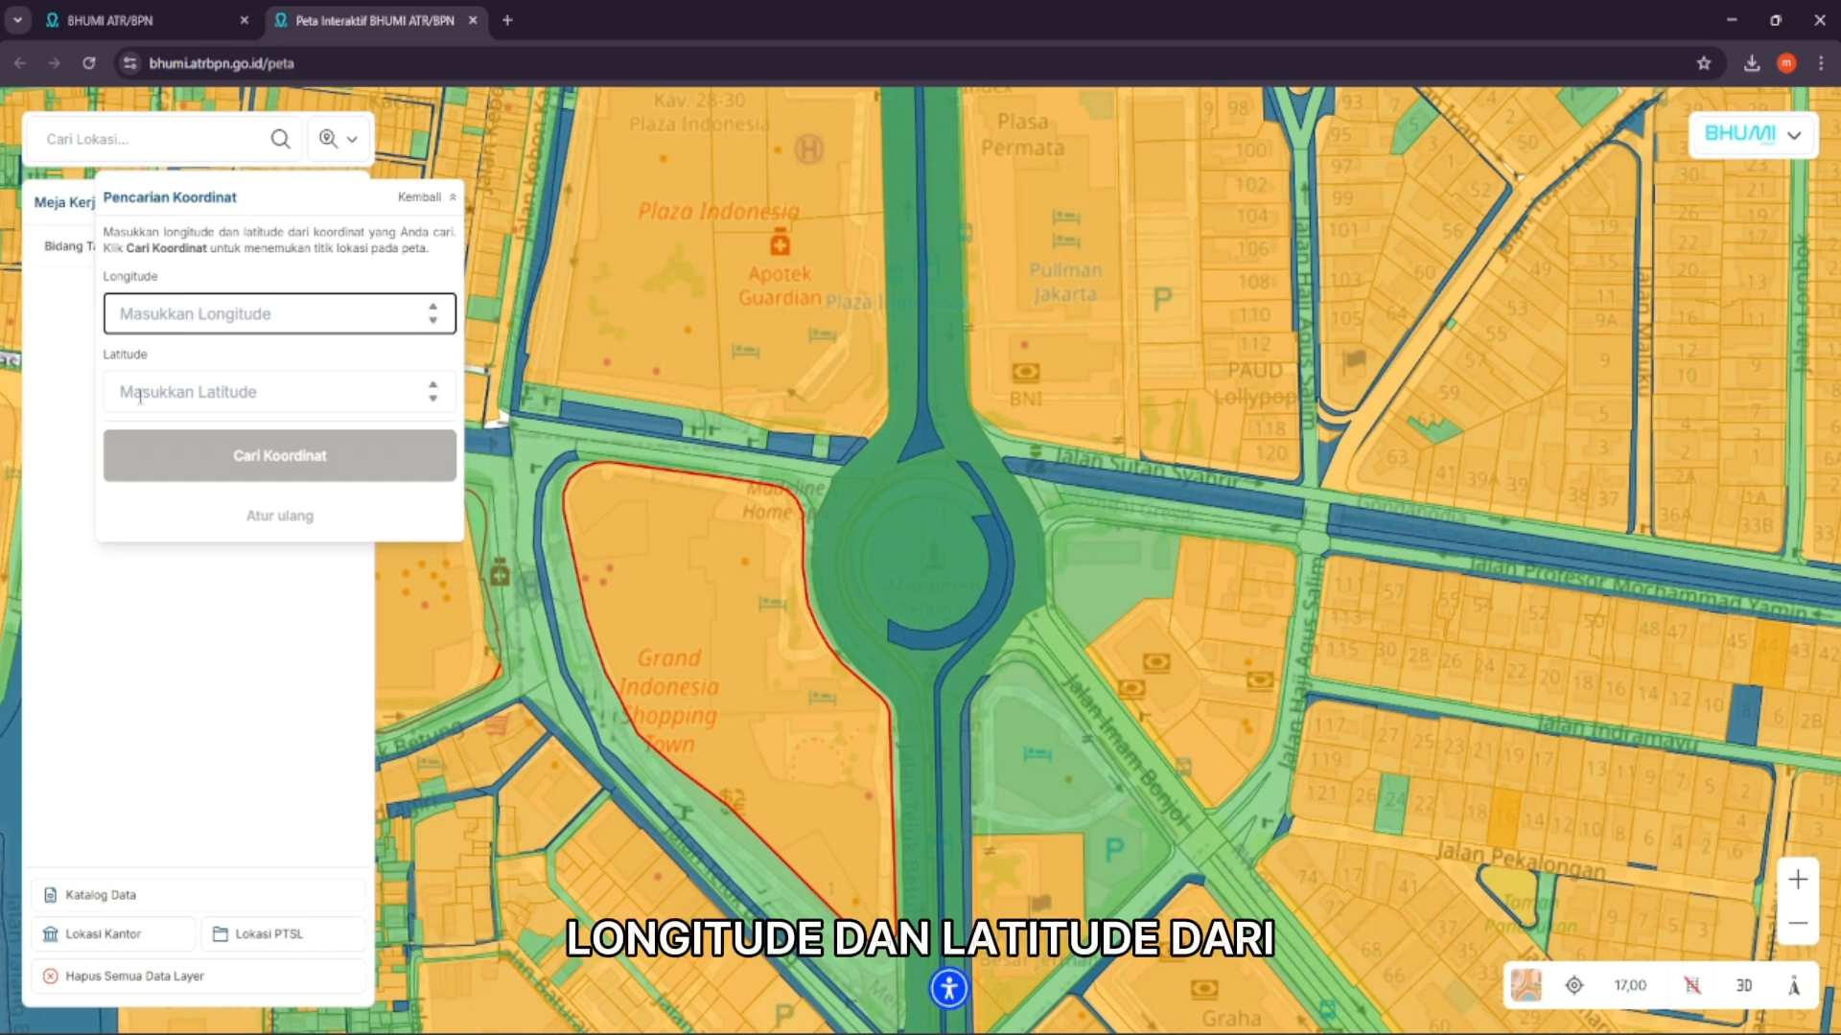
pyautogui.click(137, 396)
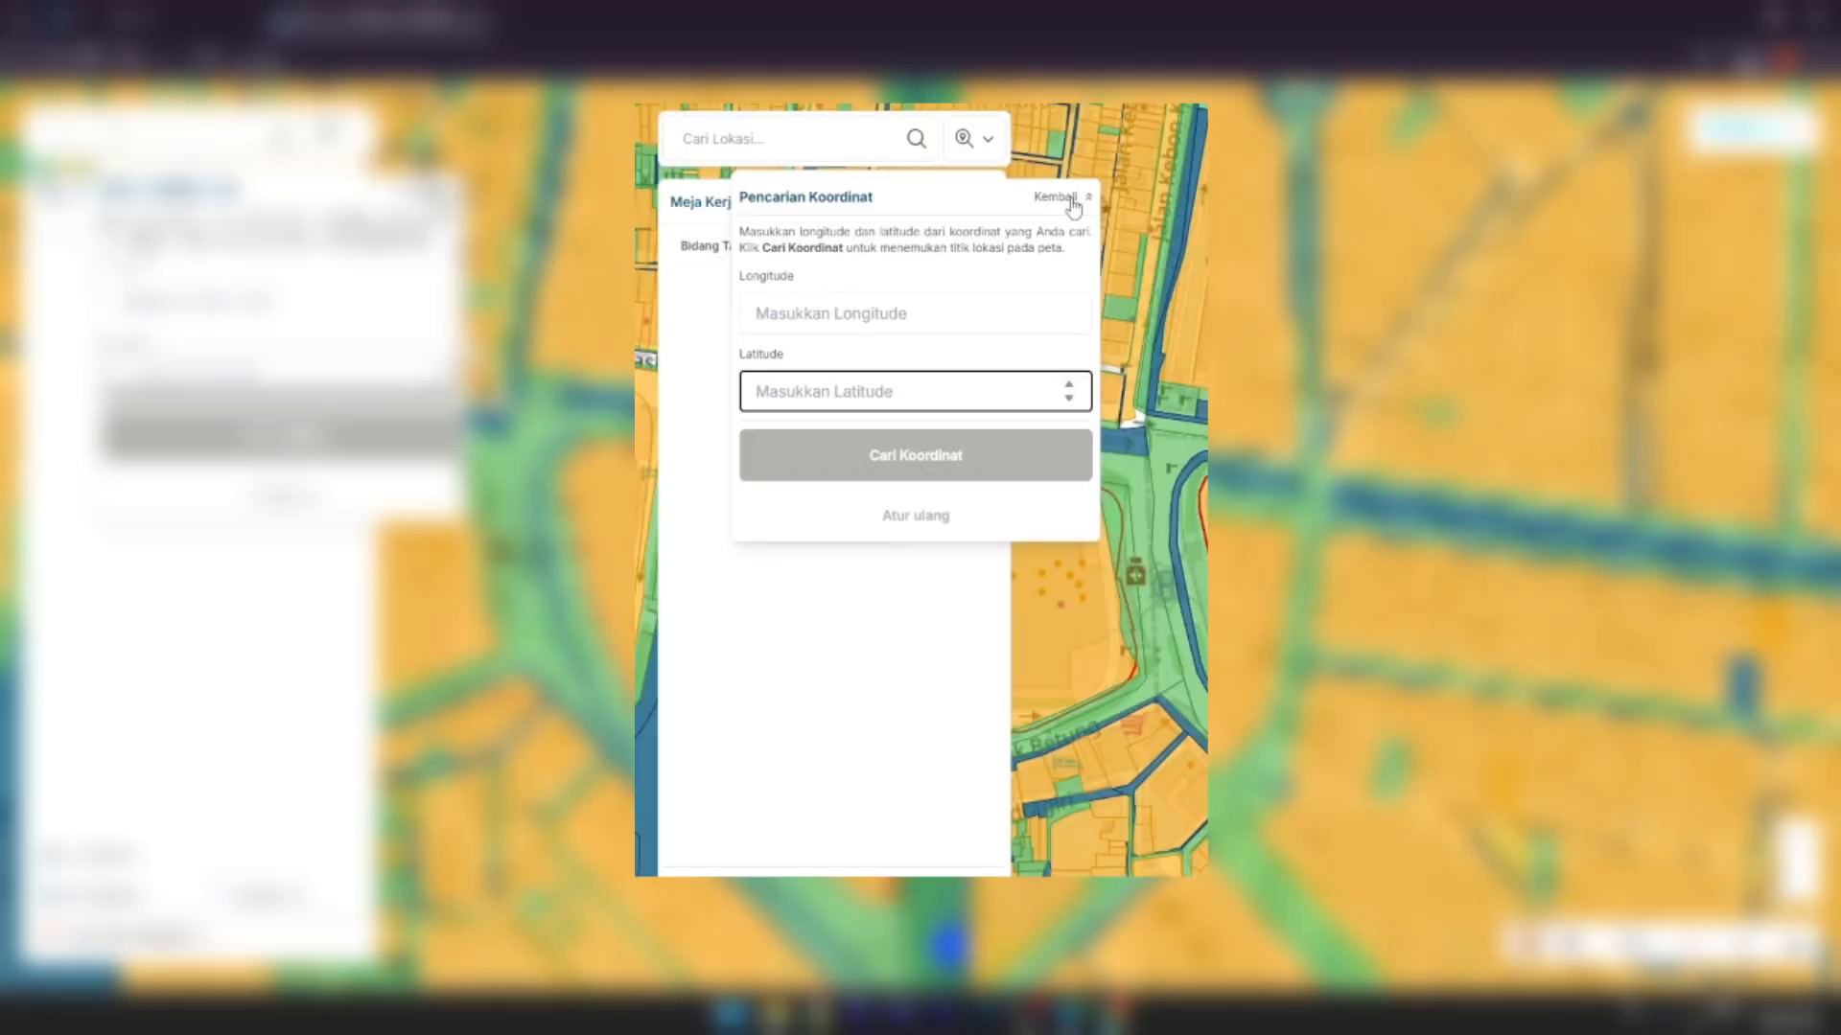
pyautogui.click(422, 199)
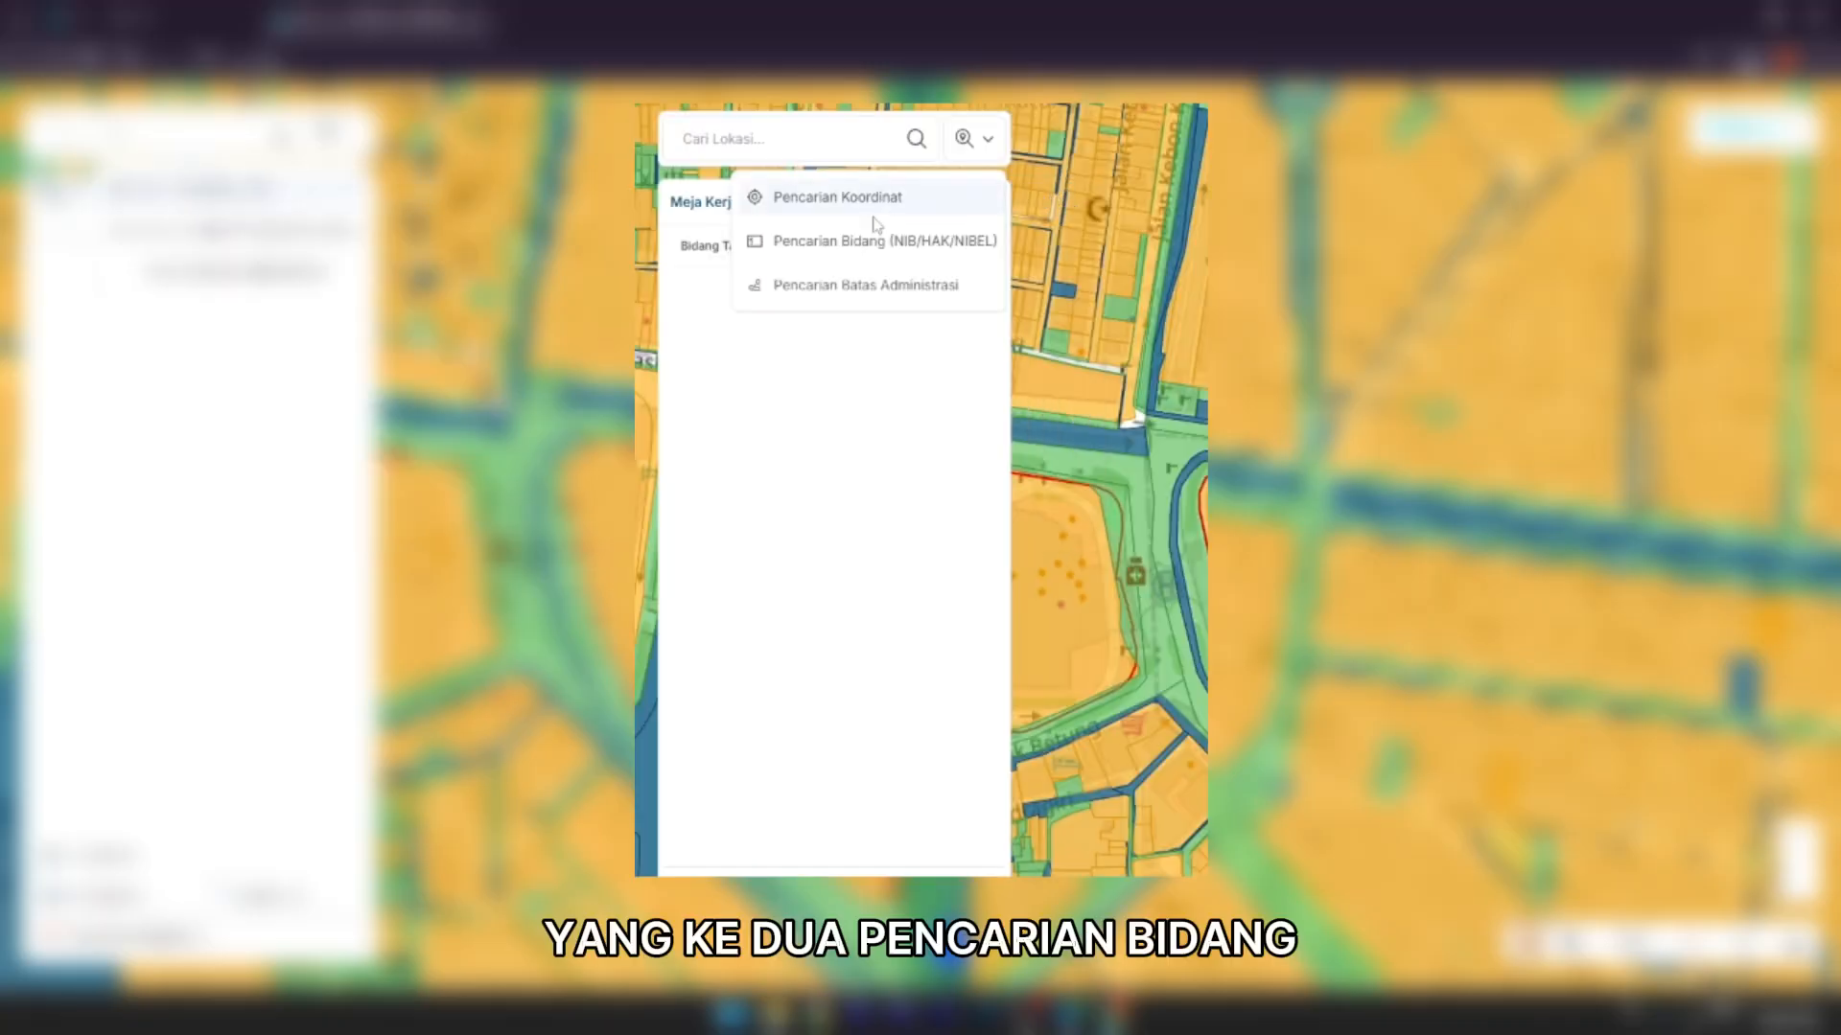
# Review the Nomor Hak and NIBEL modes of Pencarian Bidang and view the land certificate SERTIFIKAT TANAH.pdf in the PDF viewer
pyautogui.click(801, 248)
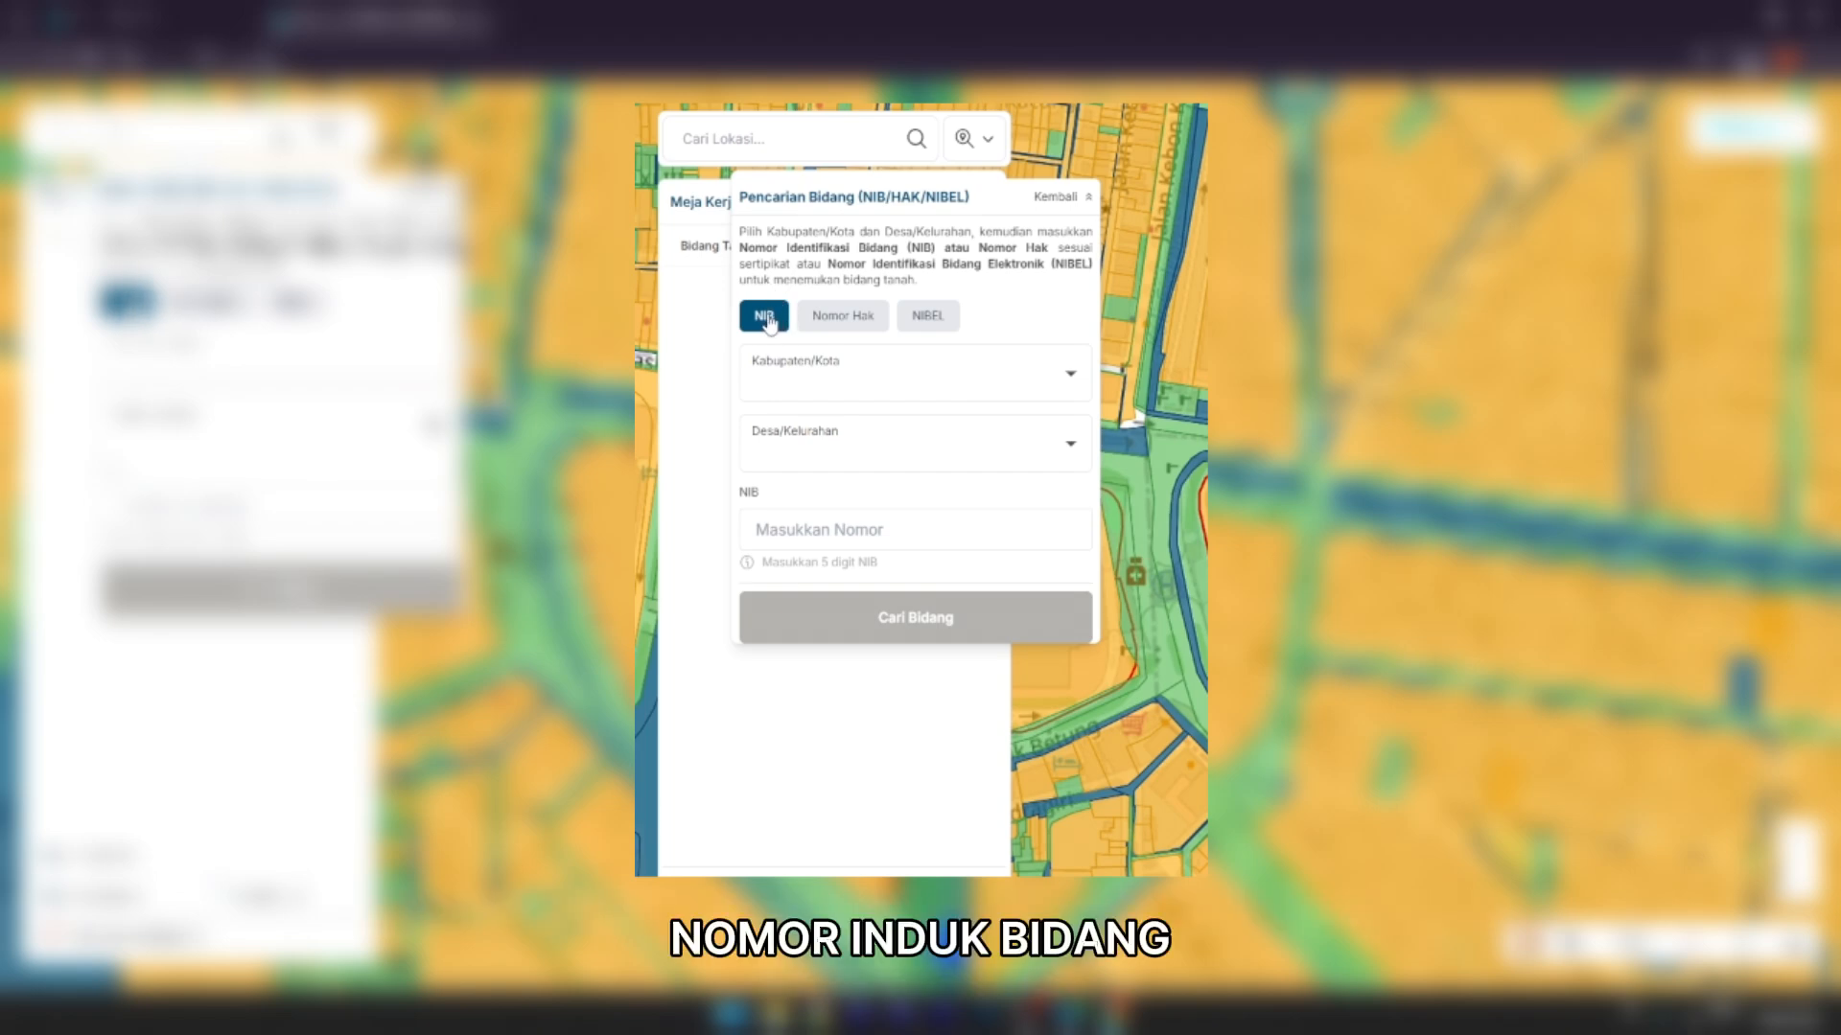
pyautogui.click(831, 321)
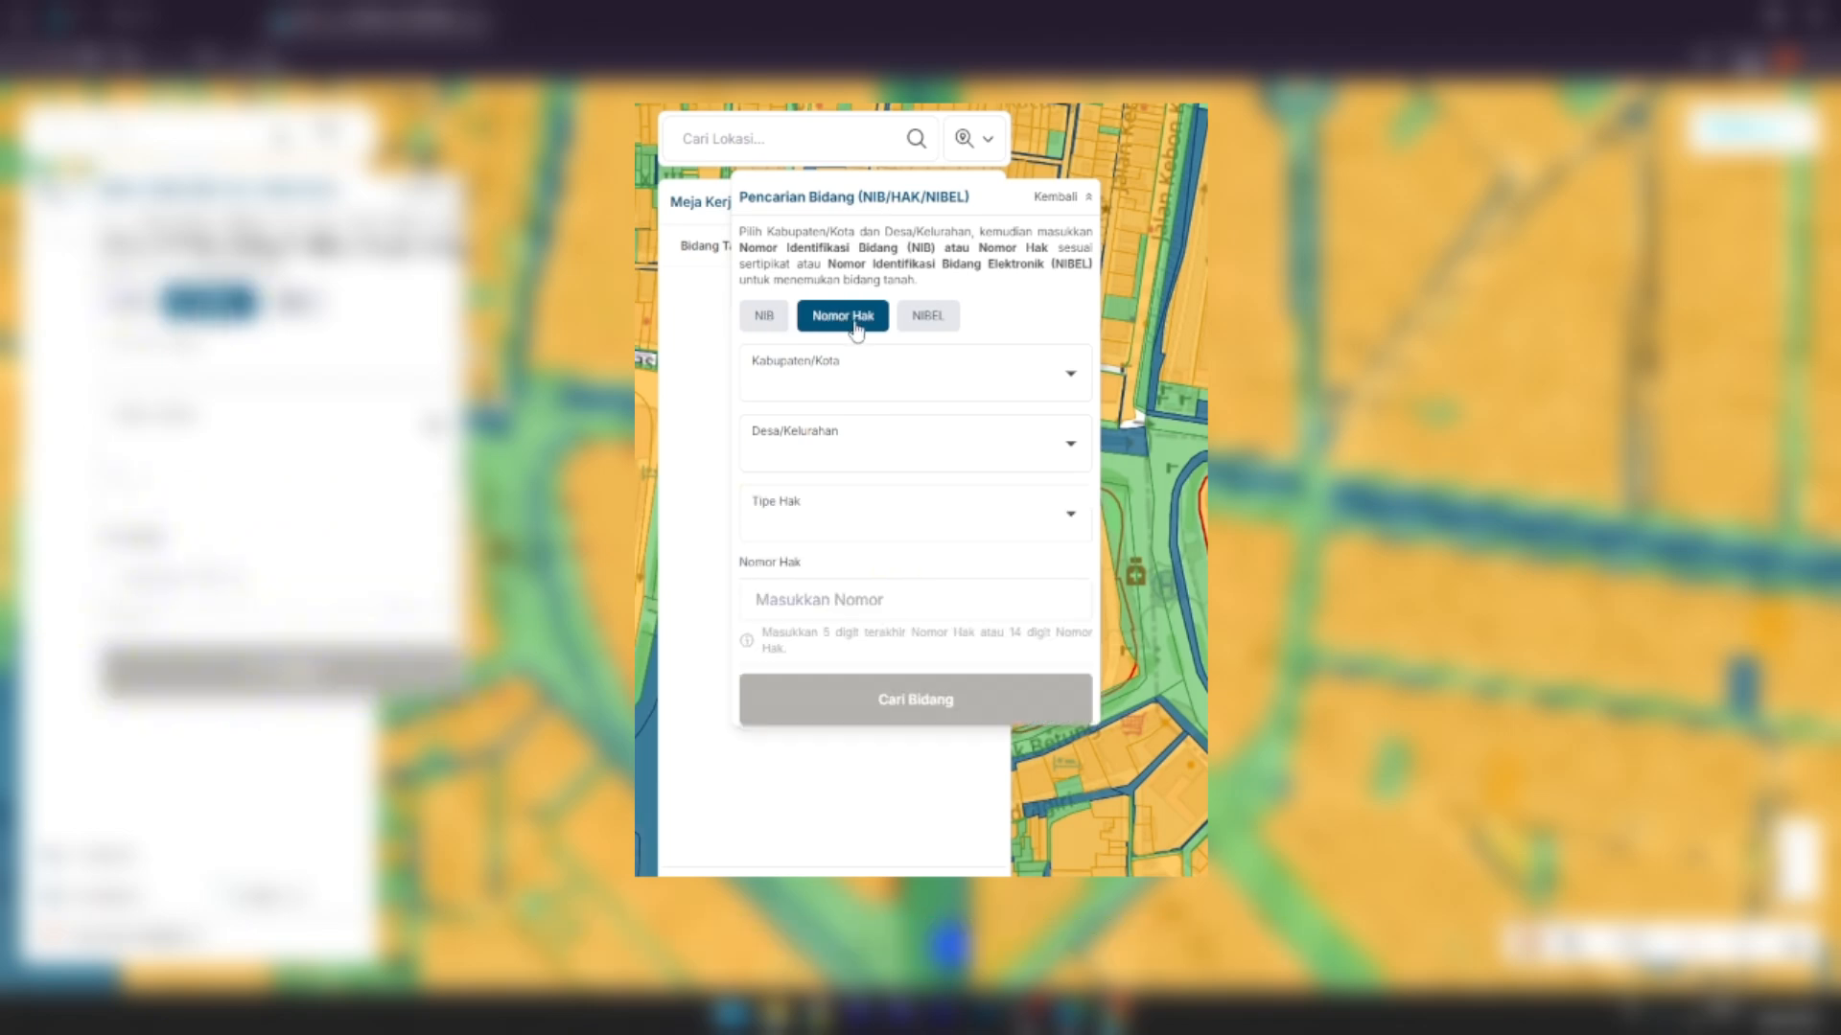
pyautogui.click(927, 323)
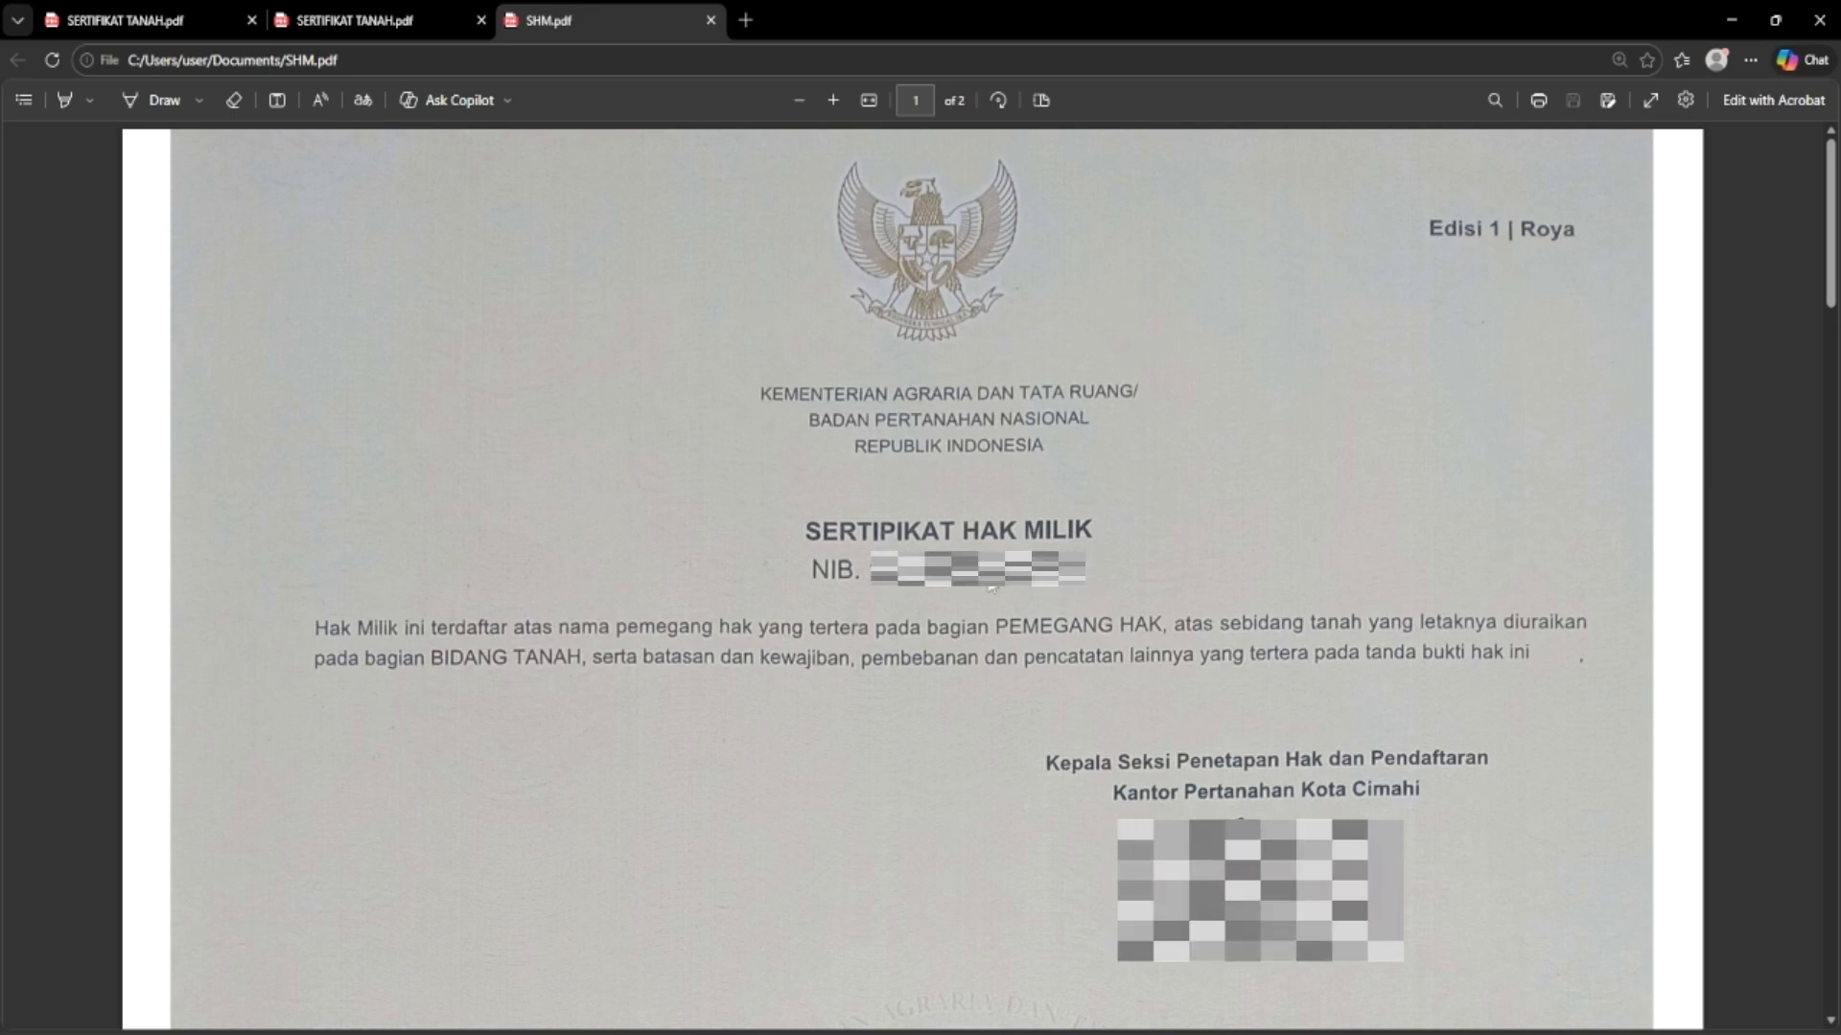
pyautogui.click(398, 20)
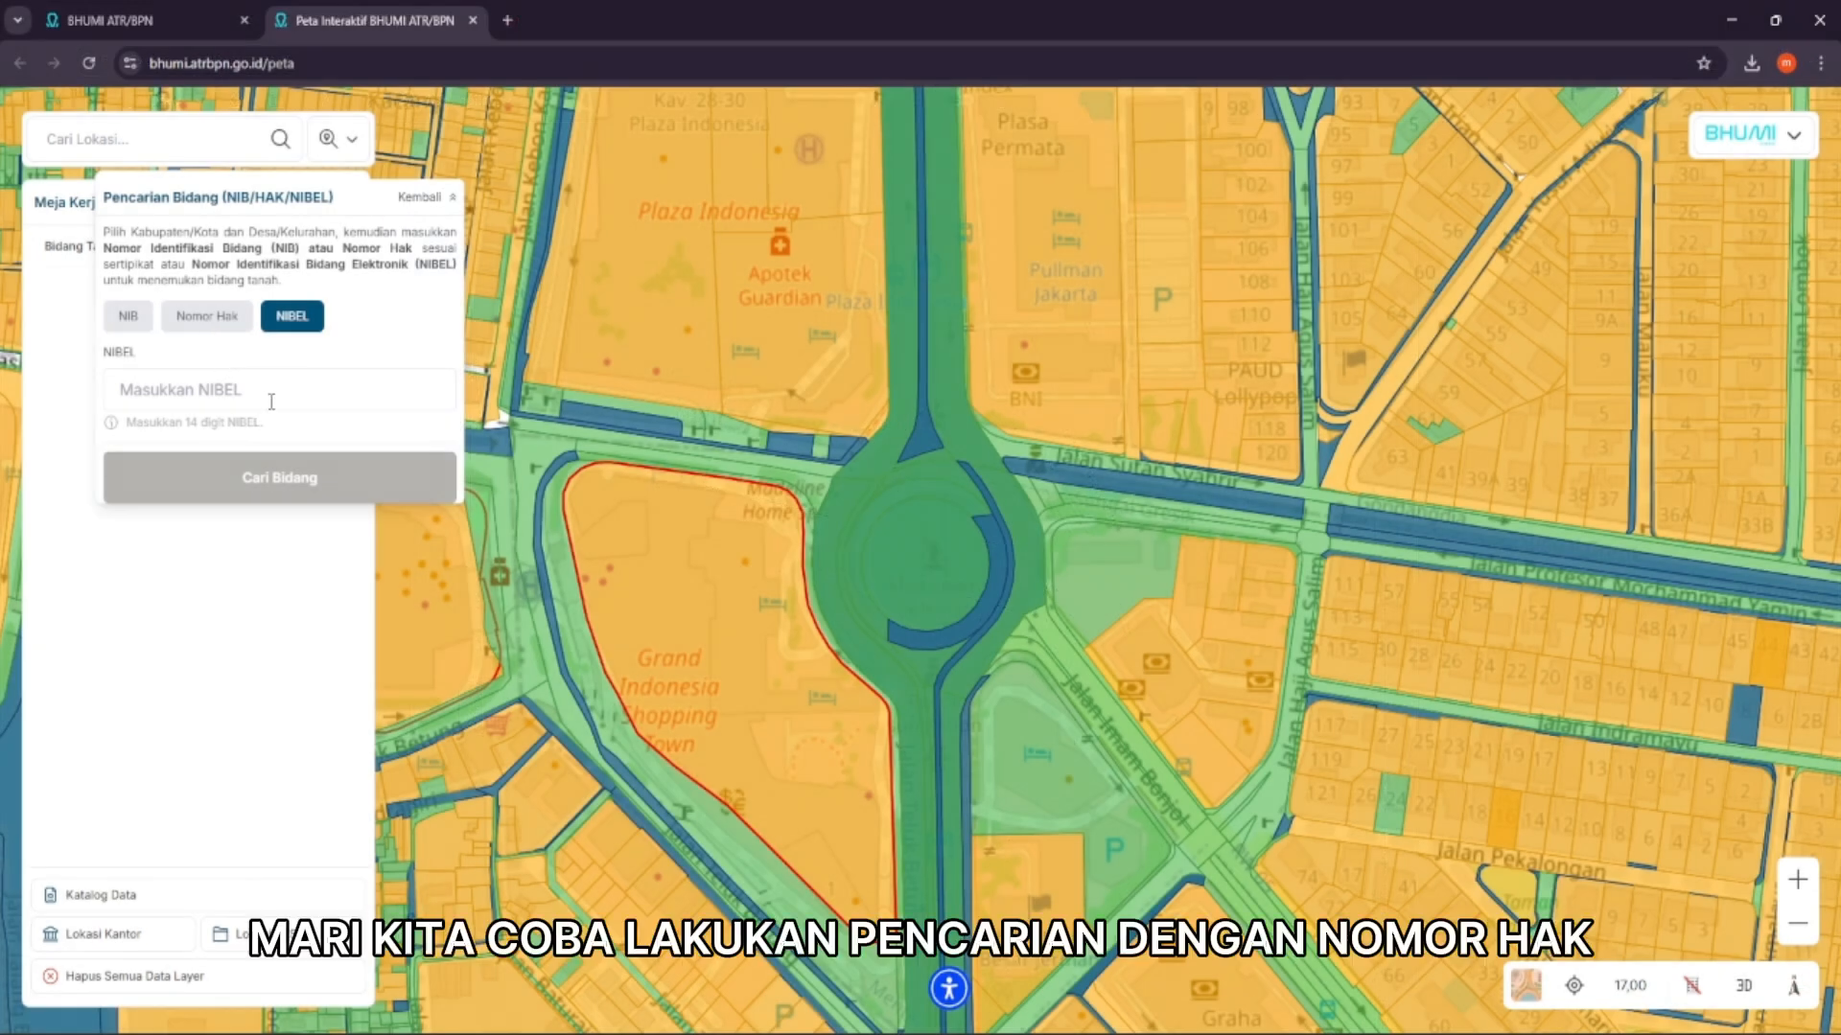
# Set the parcel search to Nomor Hak with Kotamadya Cimahi as the Kabupaten/Kota and Kelurahan Baros as the Desa/Kelurahan
pyautogui.click(201, 324)
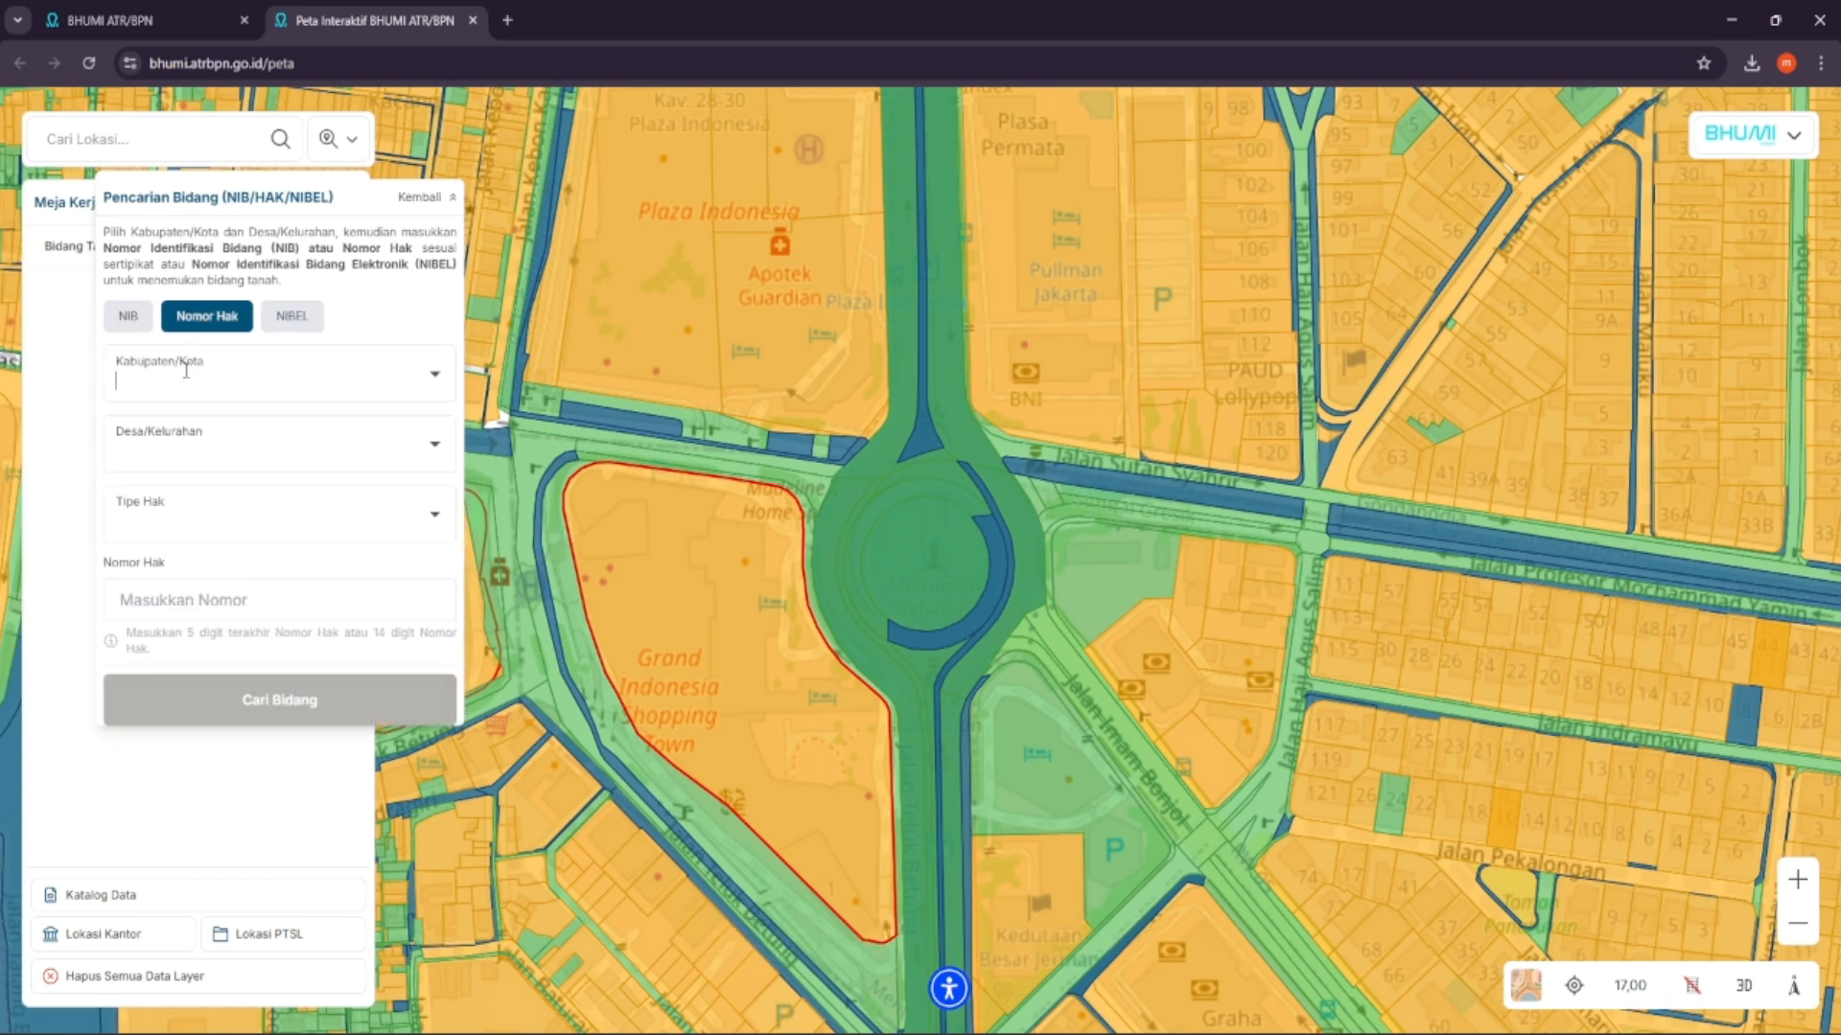
pyautogui.click(186, 371)
pyautogui.write('CIMAHI')
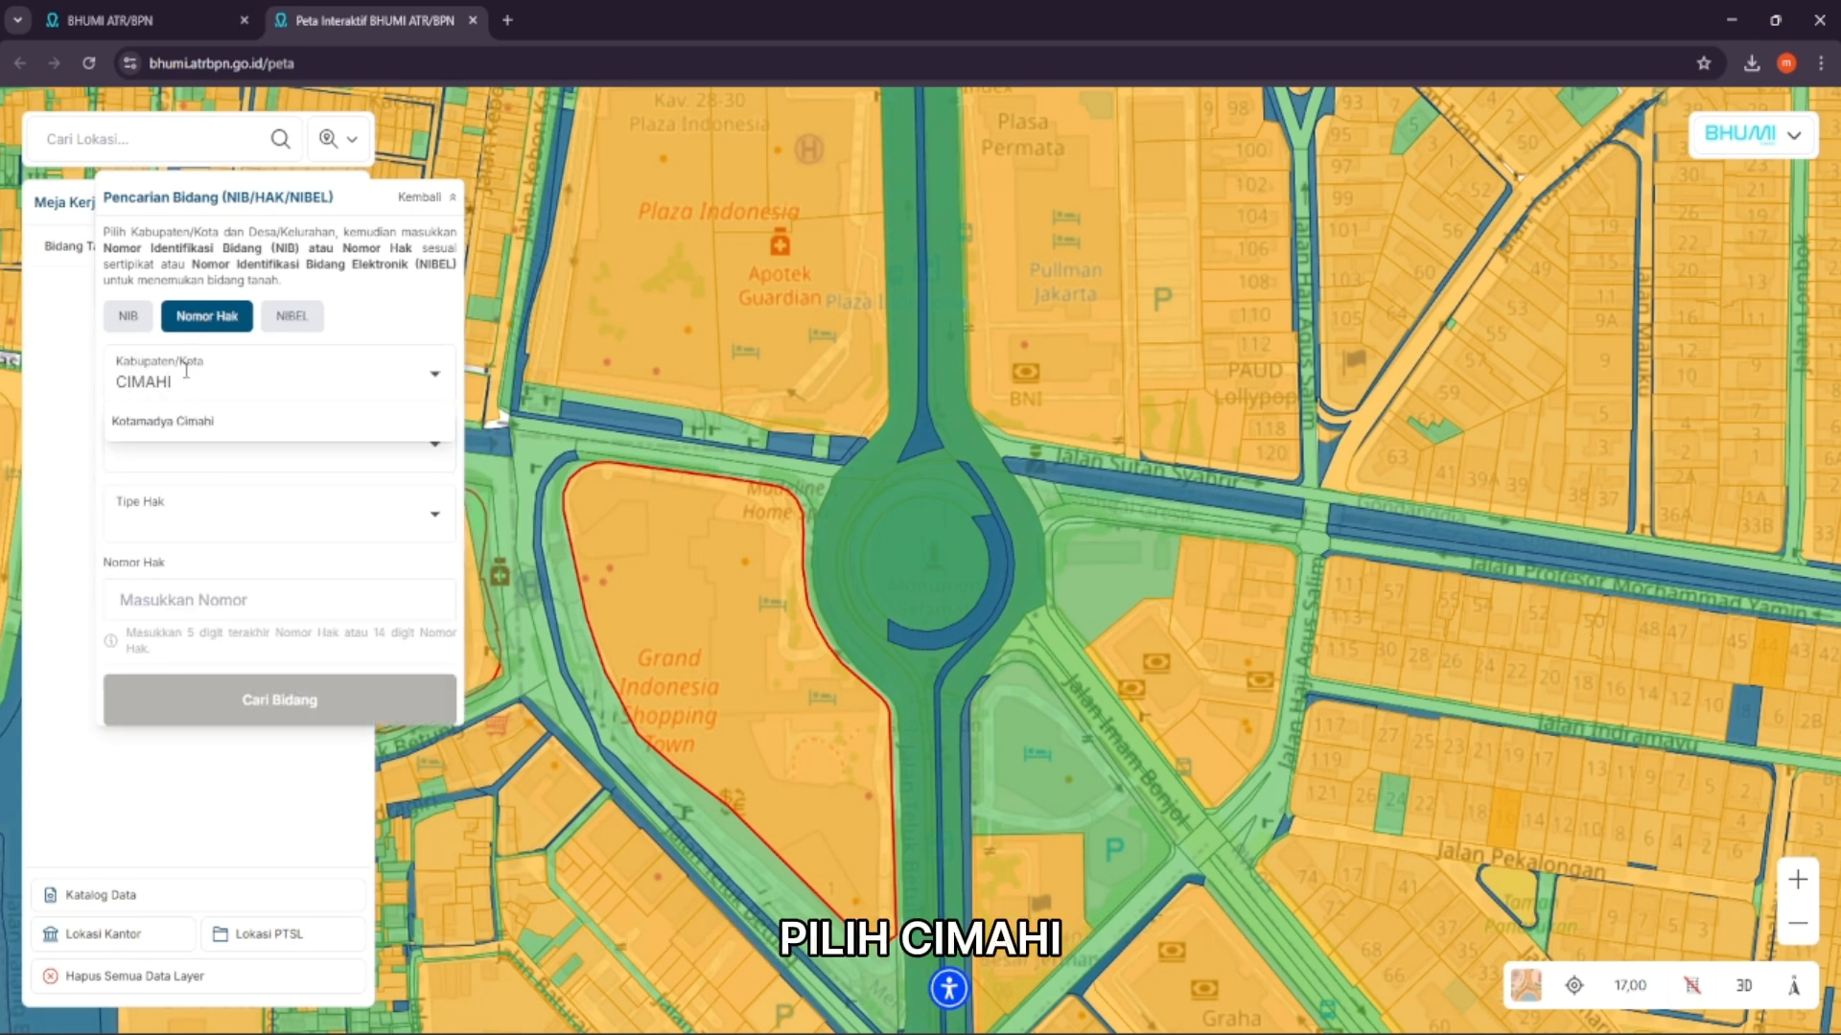
pyautogui.click(205, 421)
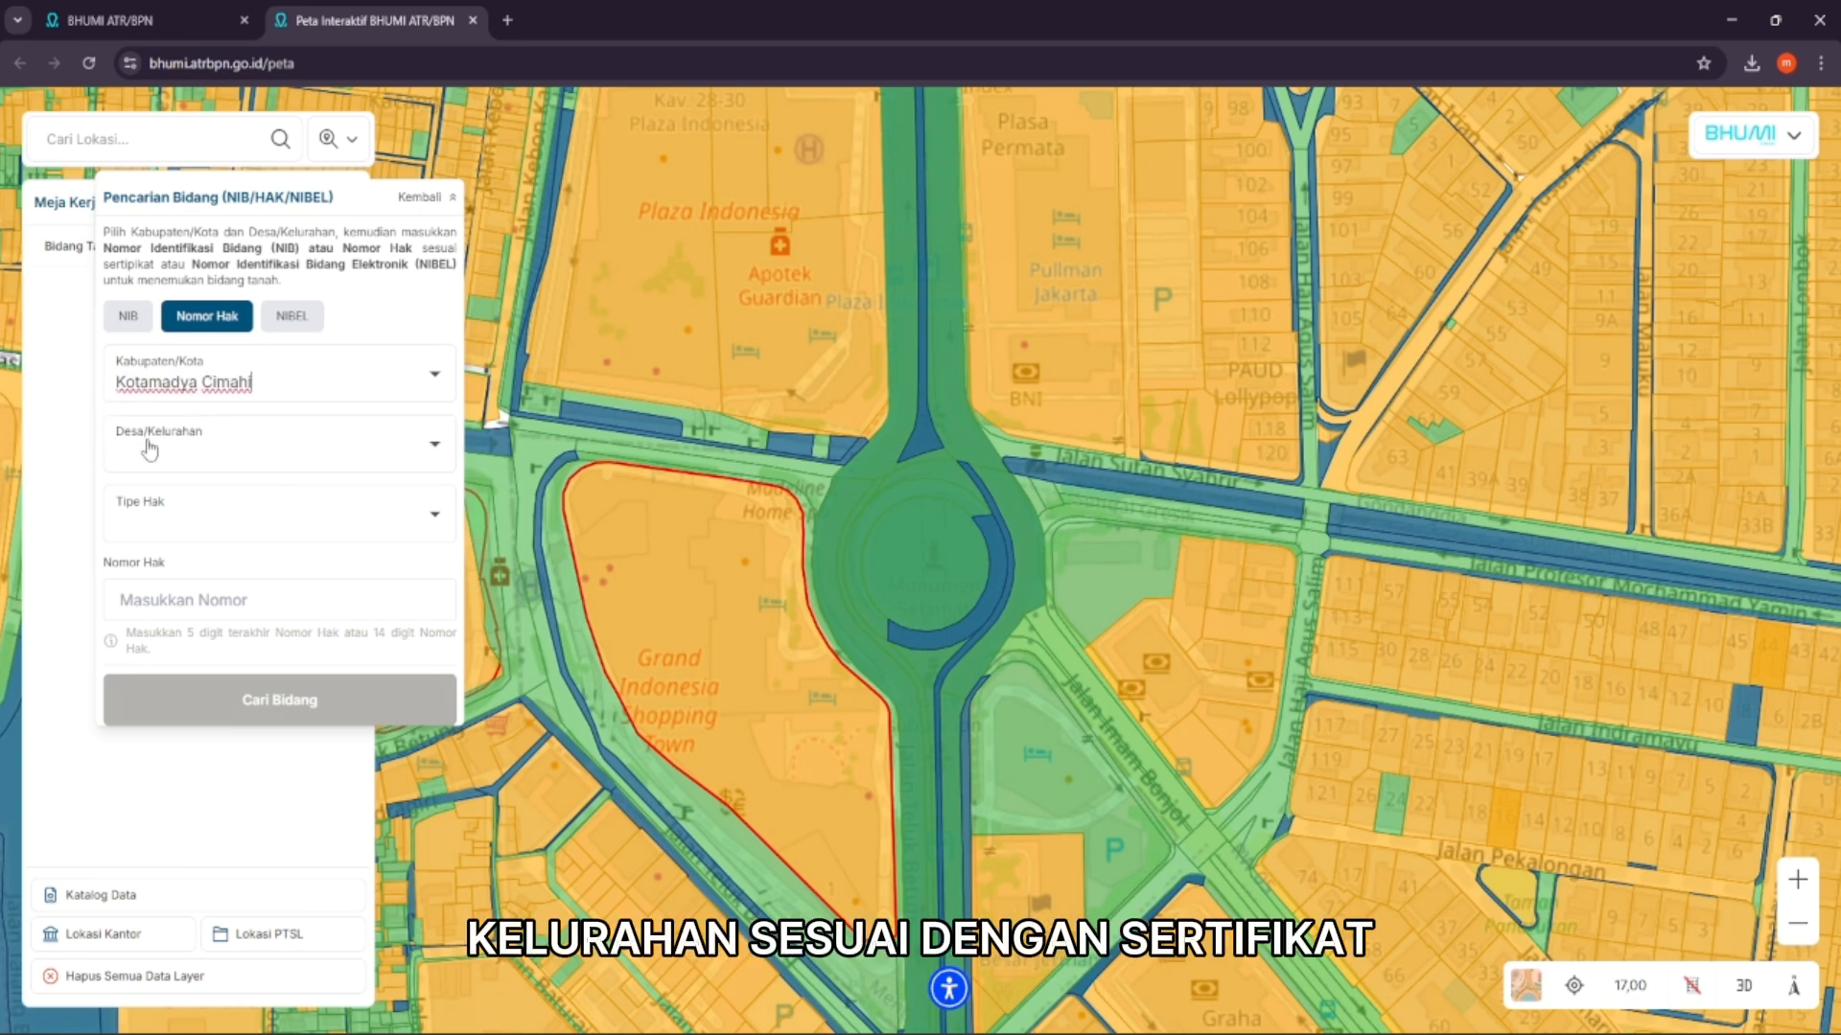
pyautogui.click(148, 448)
pyautogui.write('BAROS')
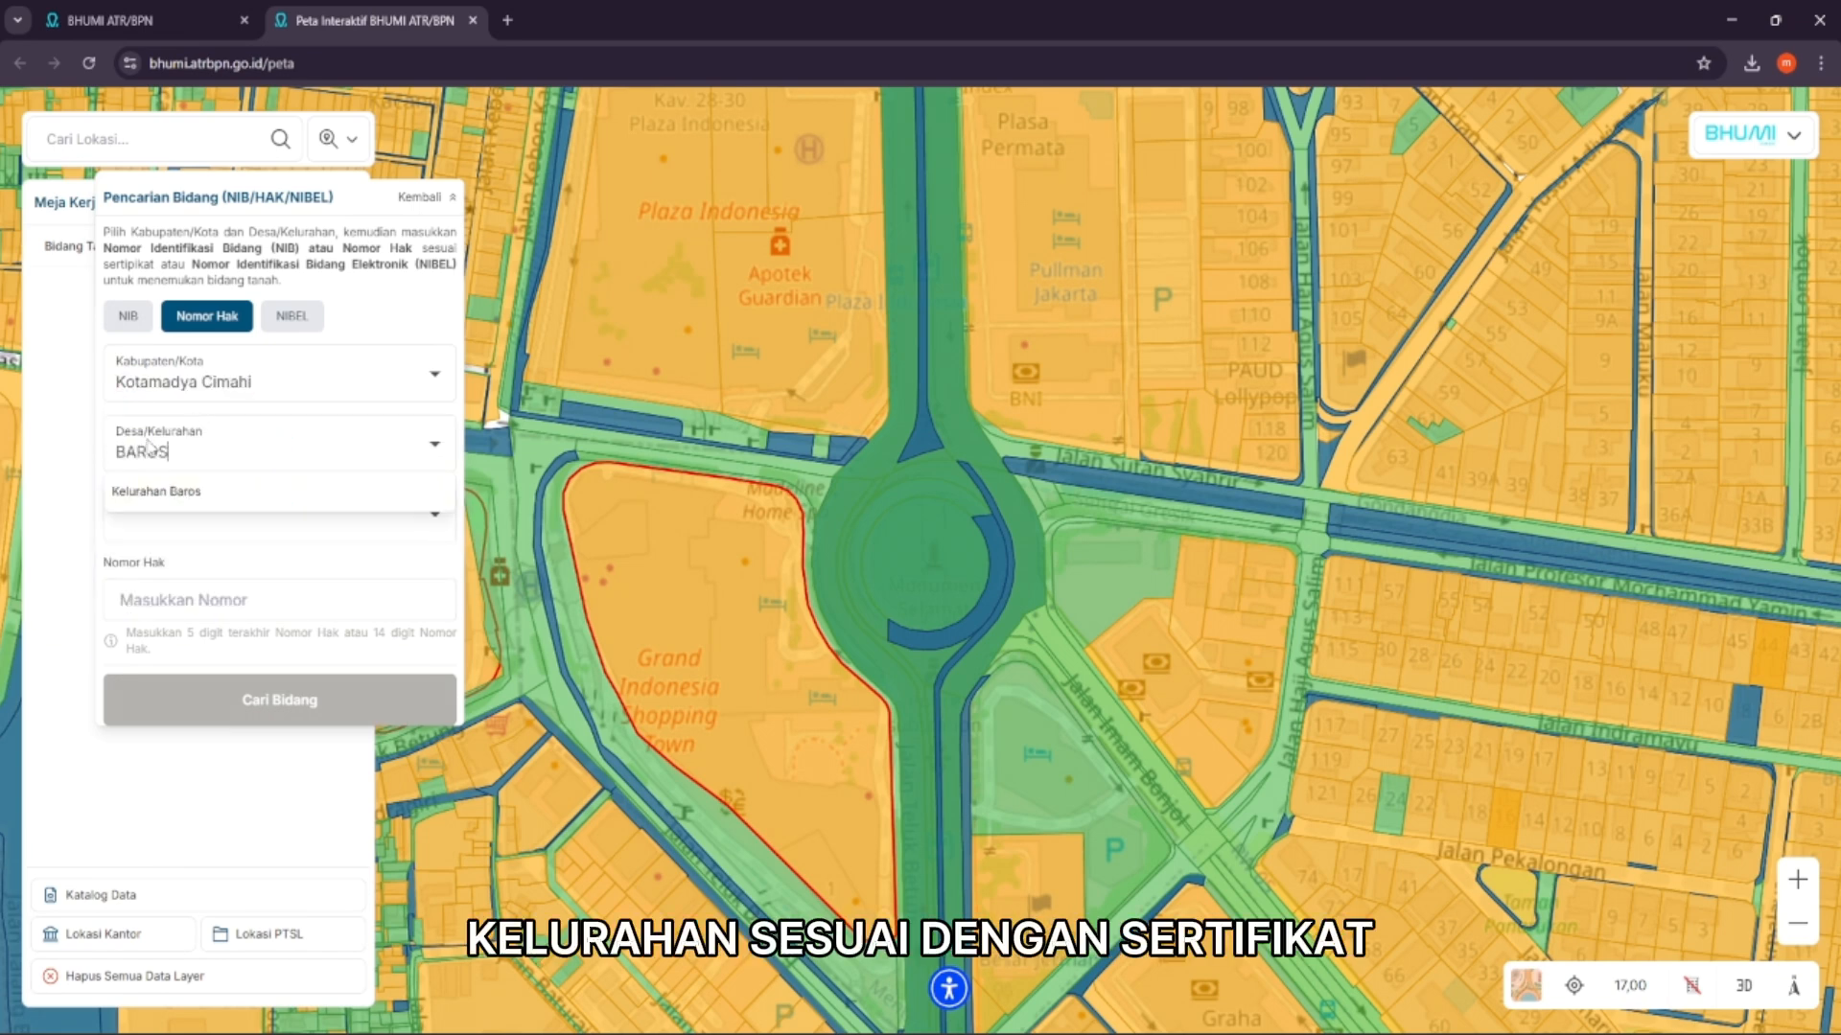
pyautogui.click(192, 493)
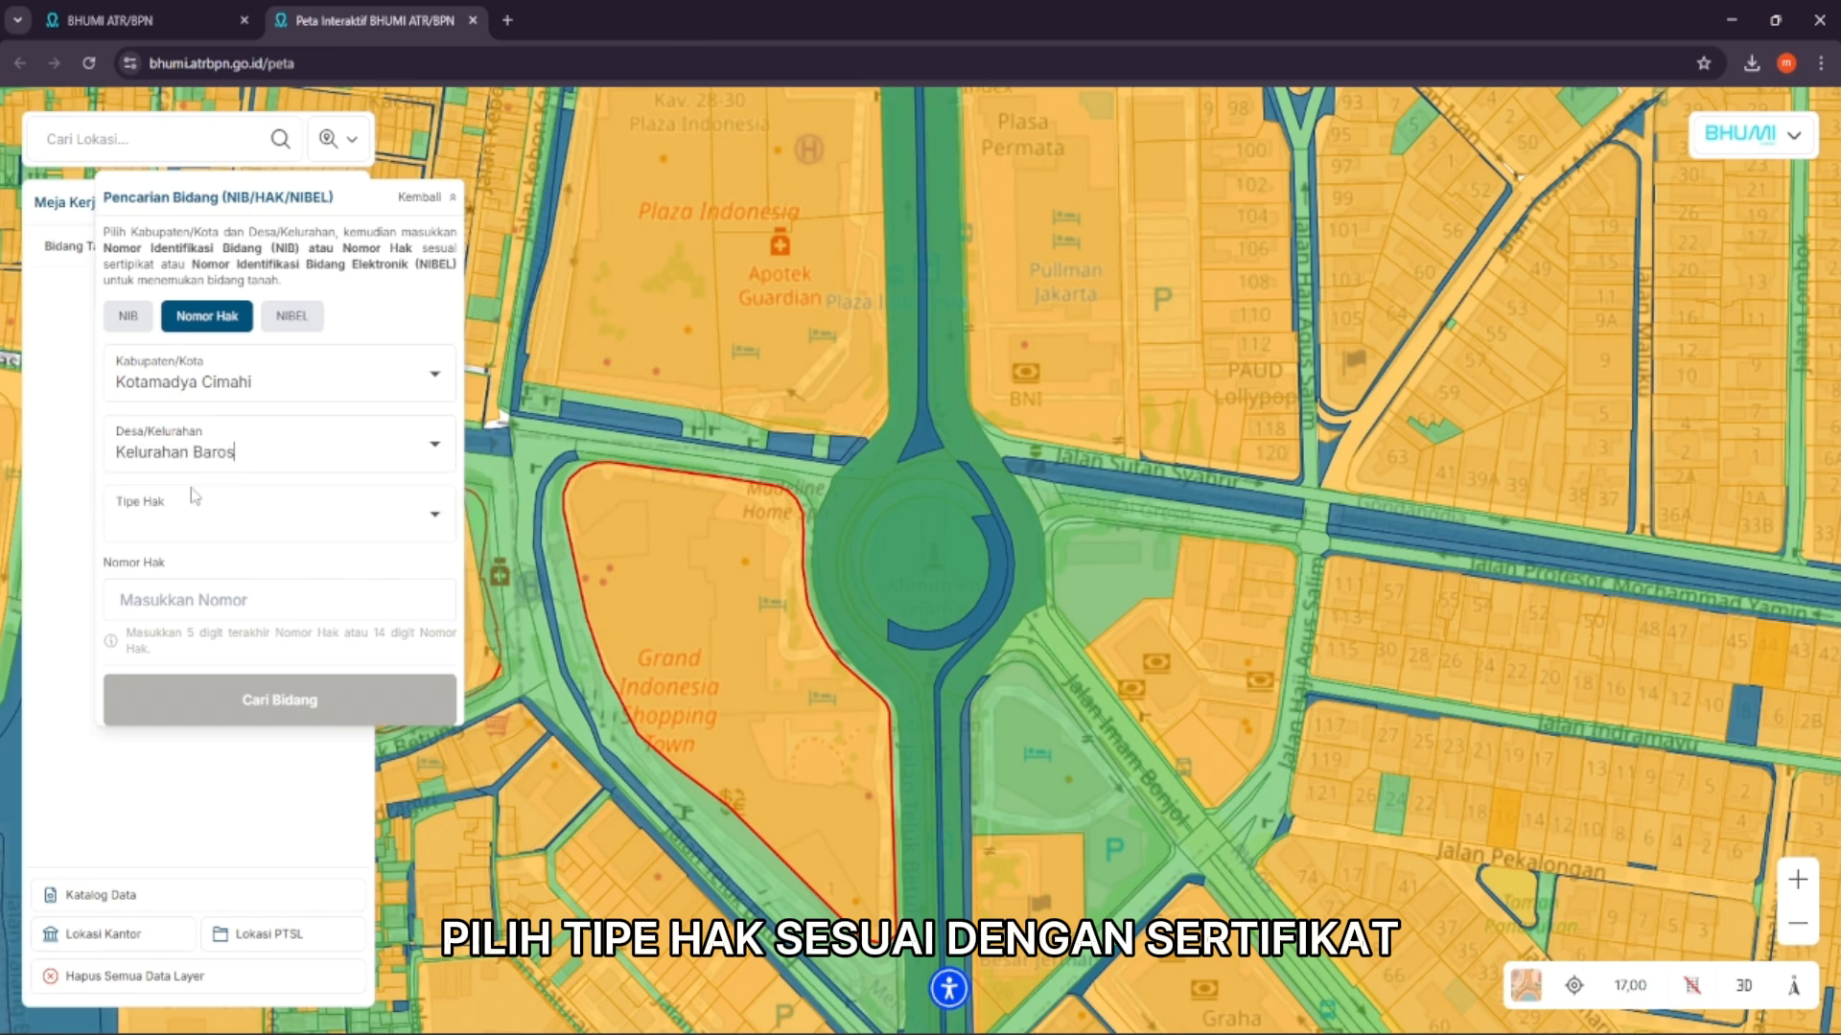
# Choose Hak Milik as the Tipe Hak, enter the certificate's Nomor Hak, search for the parcel, and highlight the area in the result
pyautogui.click(175, 529)
pyautogui.write('MILIK')
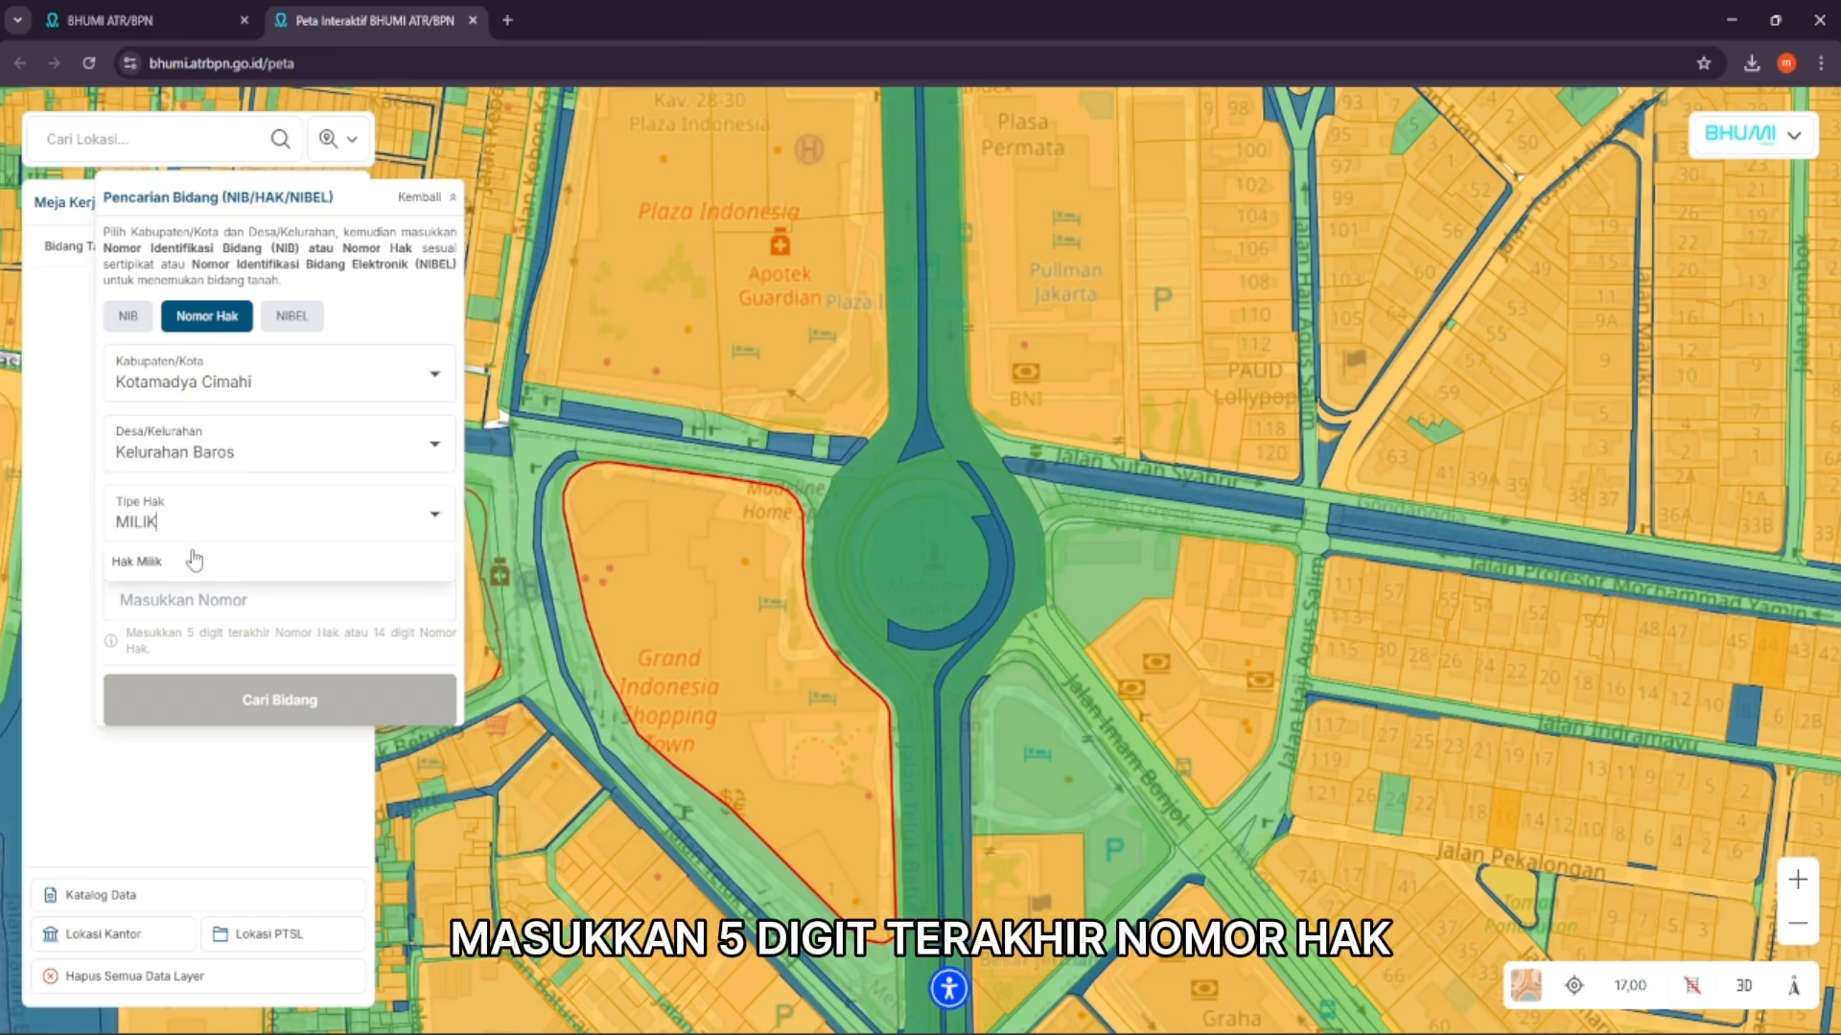
pyautogui.click(195, 559)
pyautogui.click(195, 600)
pyautogui.write('*****')
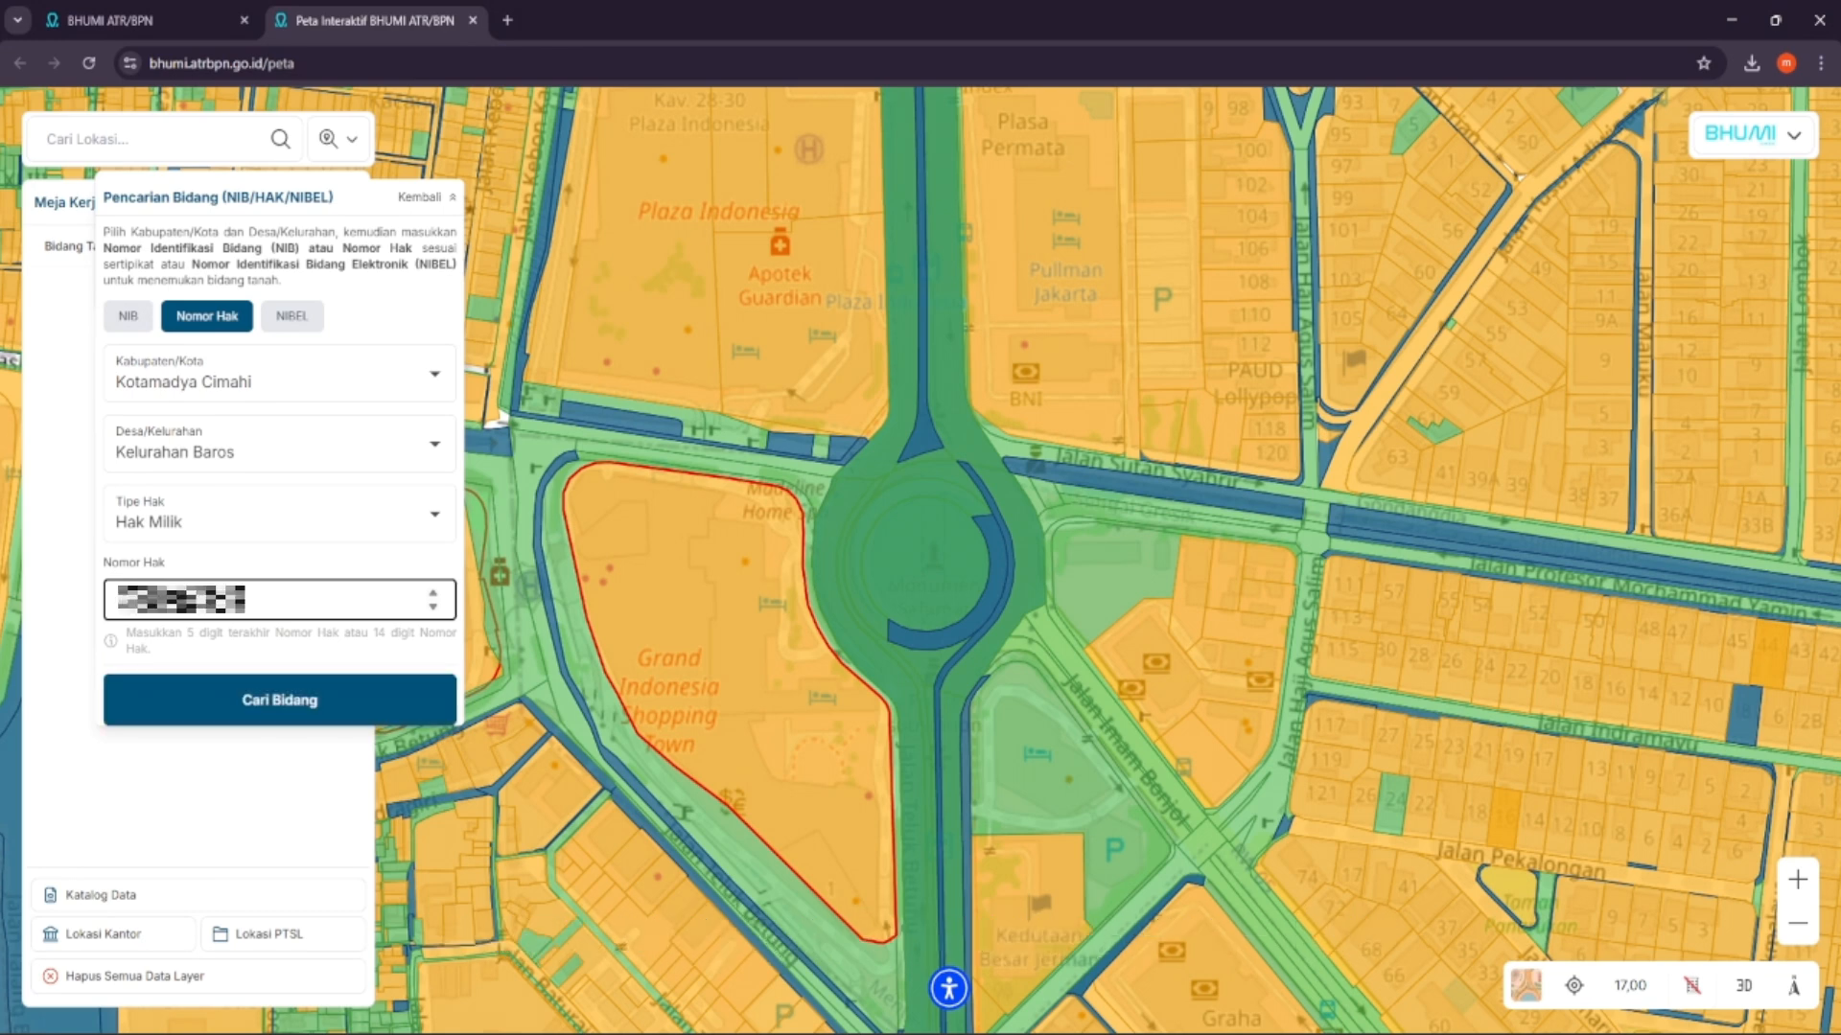
pyautogui.click(209, 698)
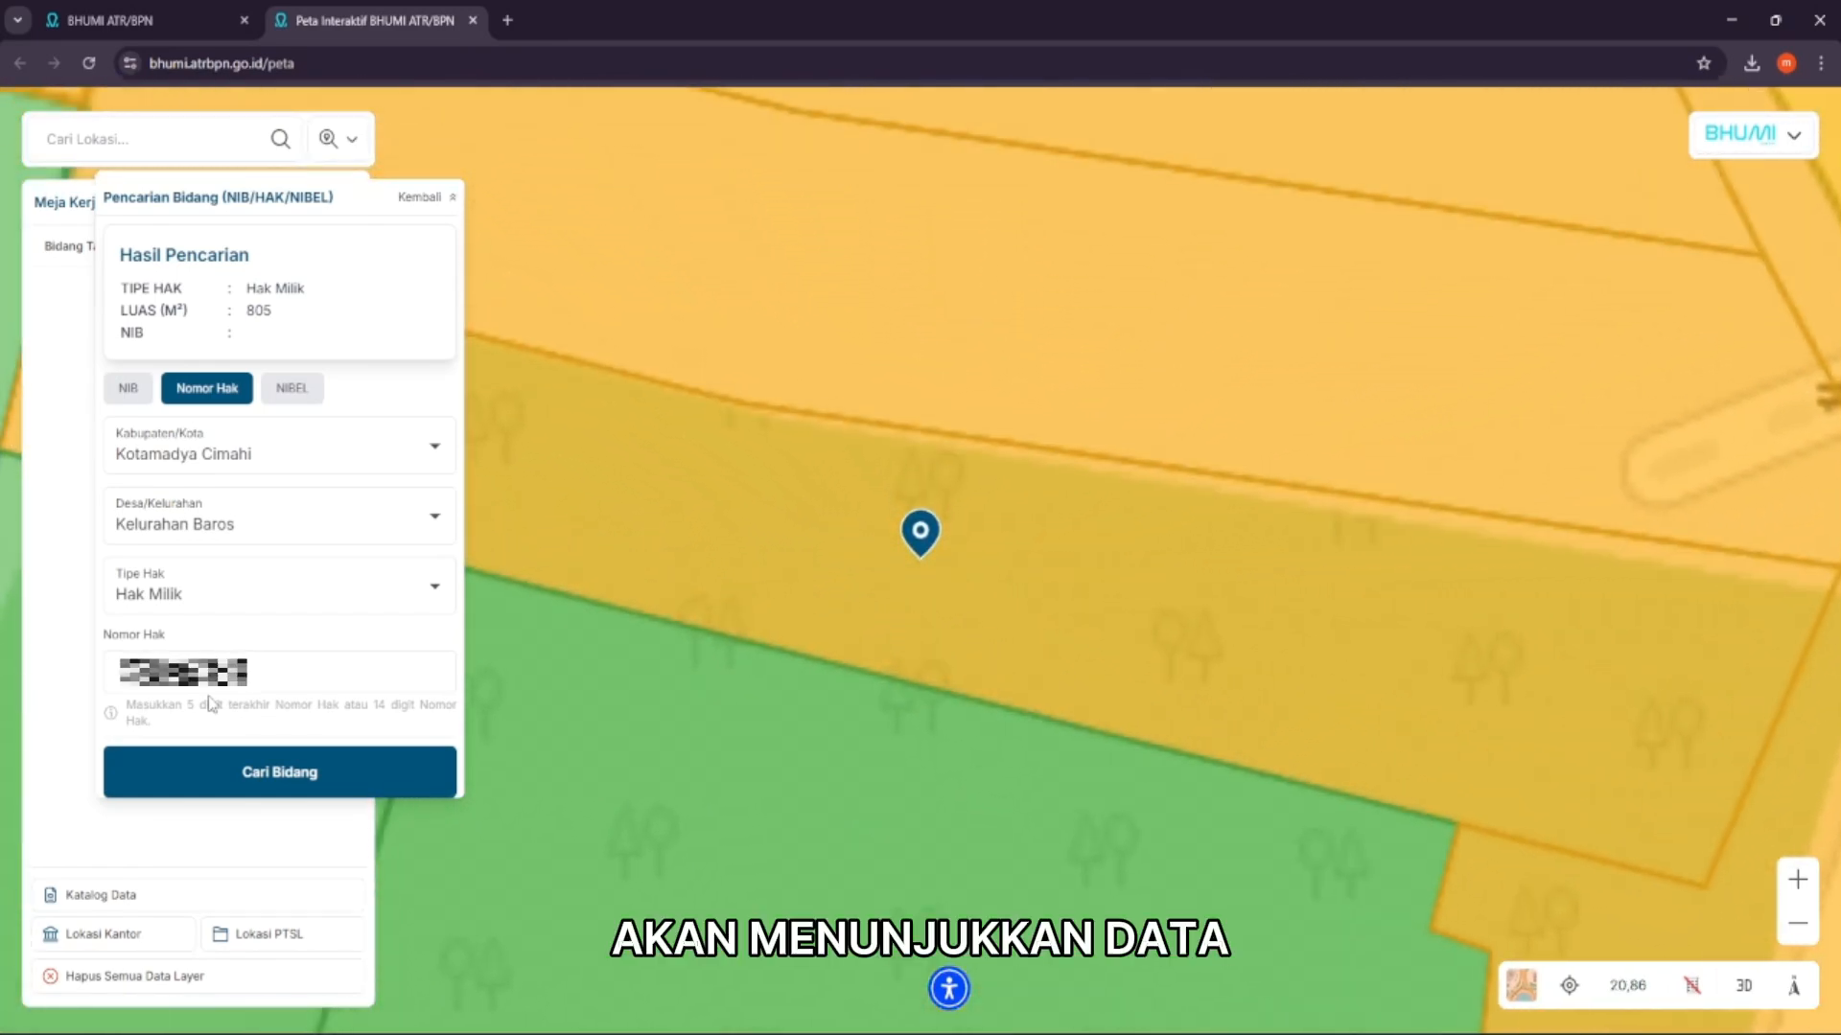
pyautogui.moveTo(305, 289); pyautogui.dragTo(240, 313)
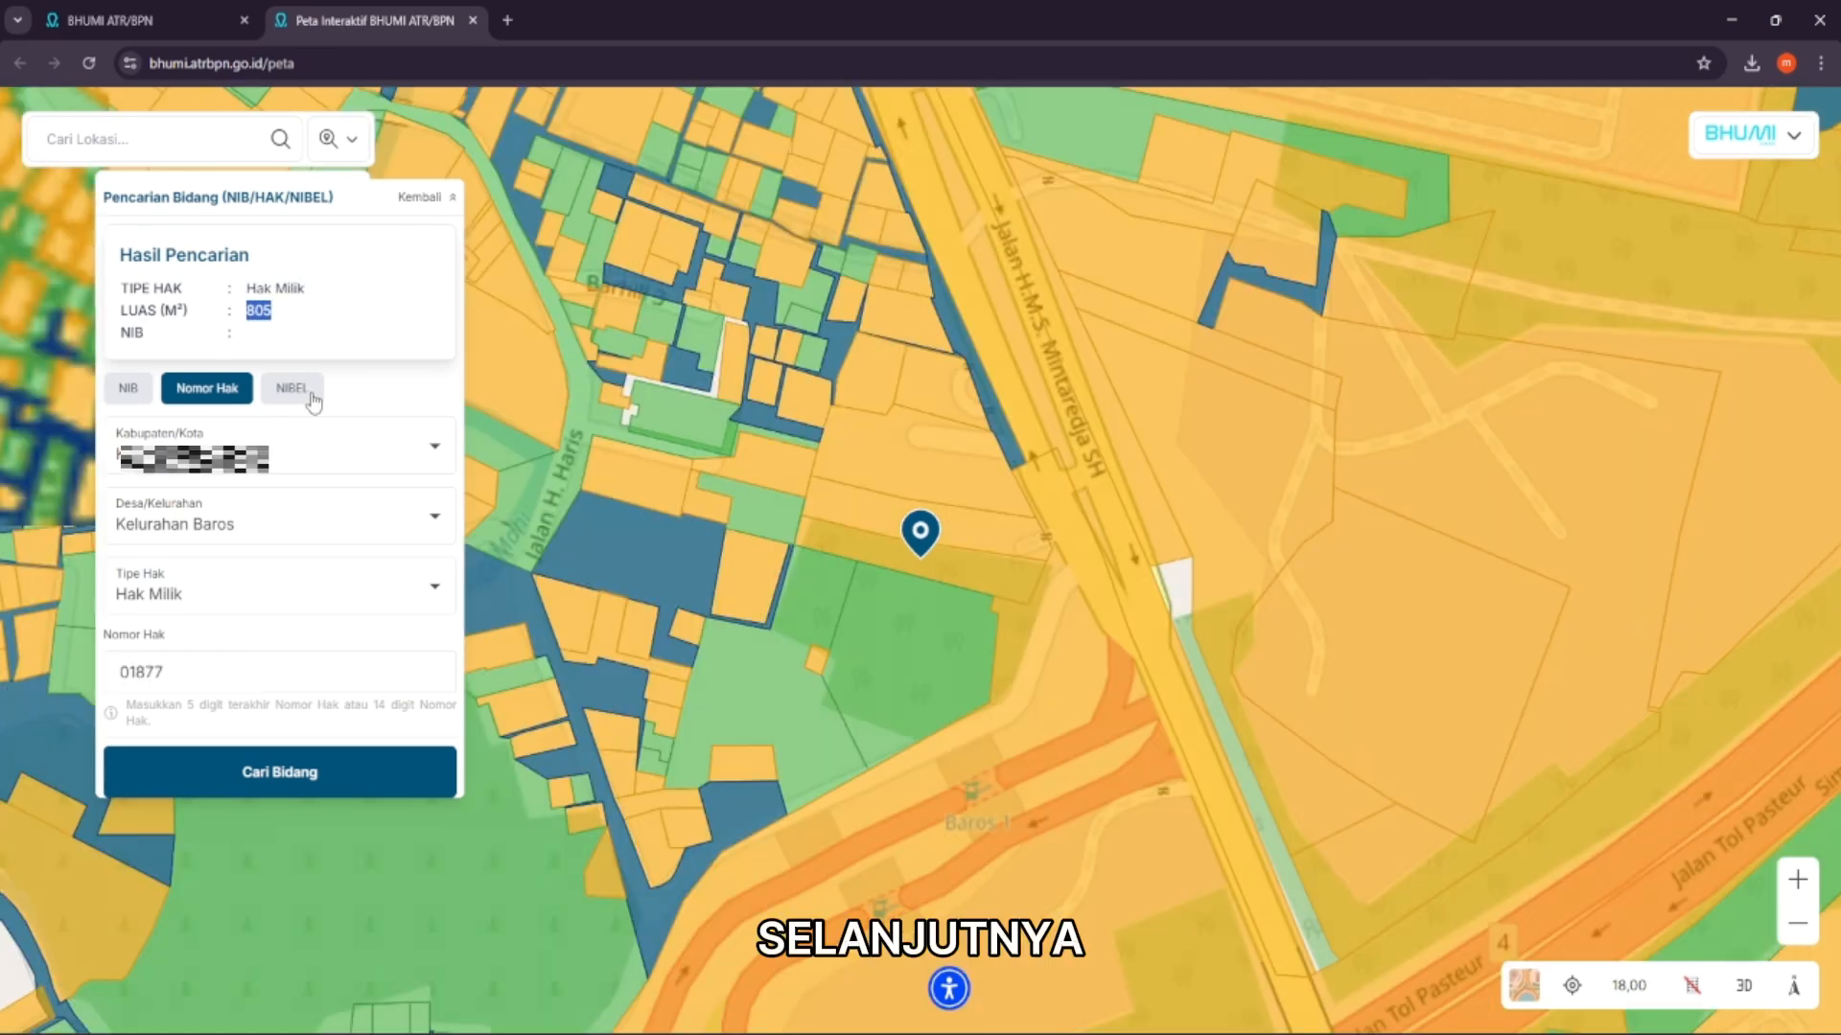
# Search for the parcel in NIBEL mode of Pencarian Bidang by entering its 14-digit NIBEL
pyautogui.click(312, 397)
pyautogui.click(418, 196)
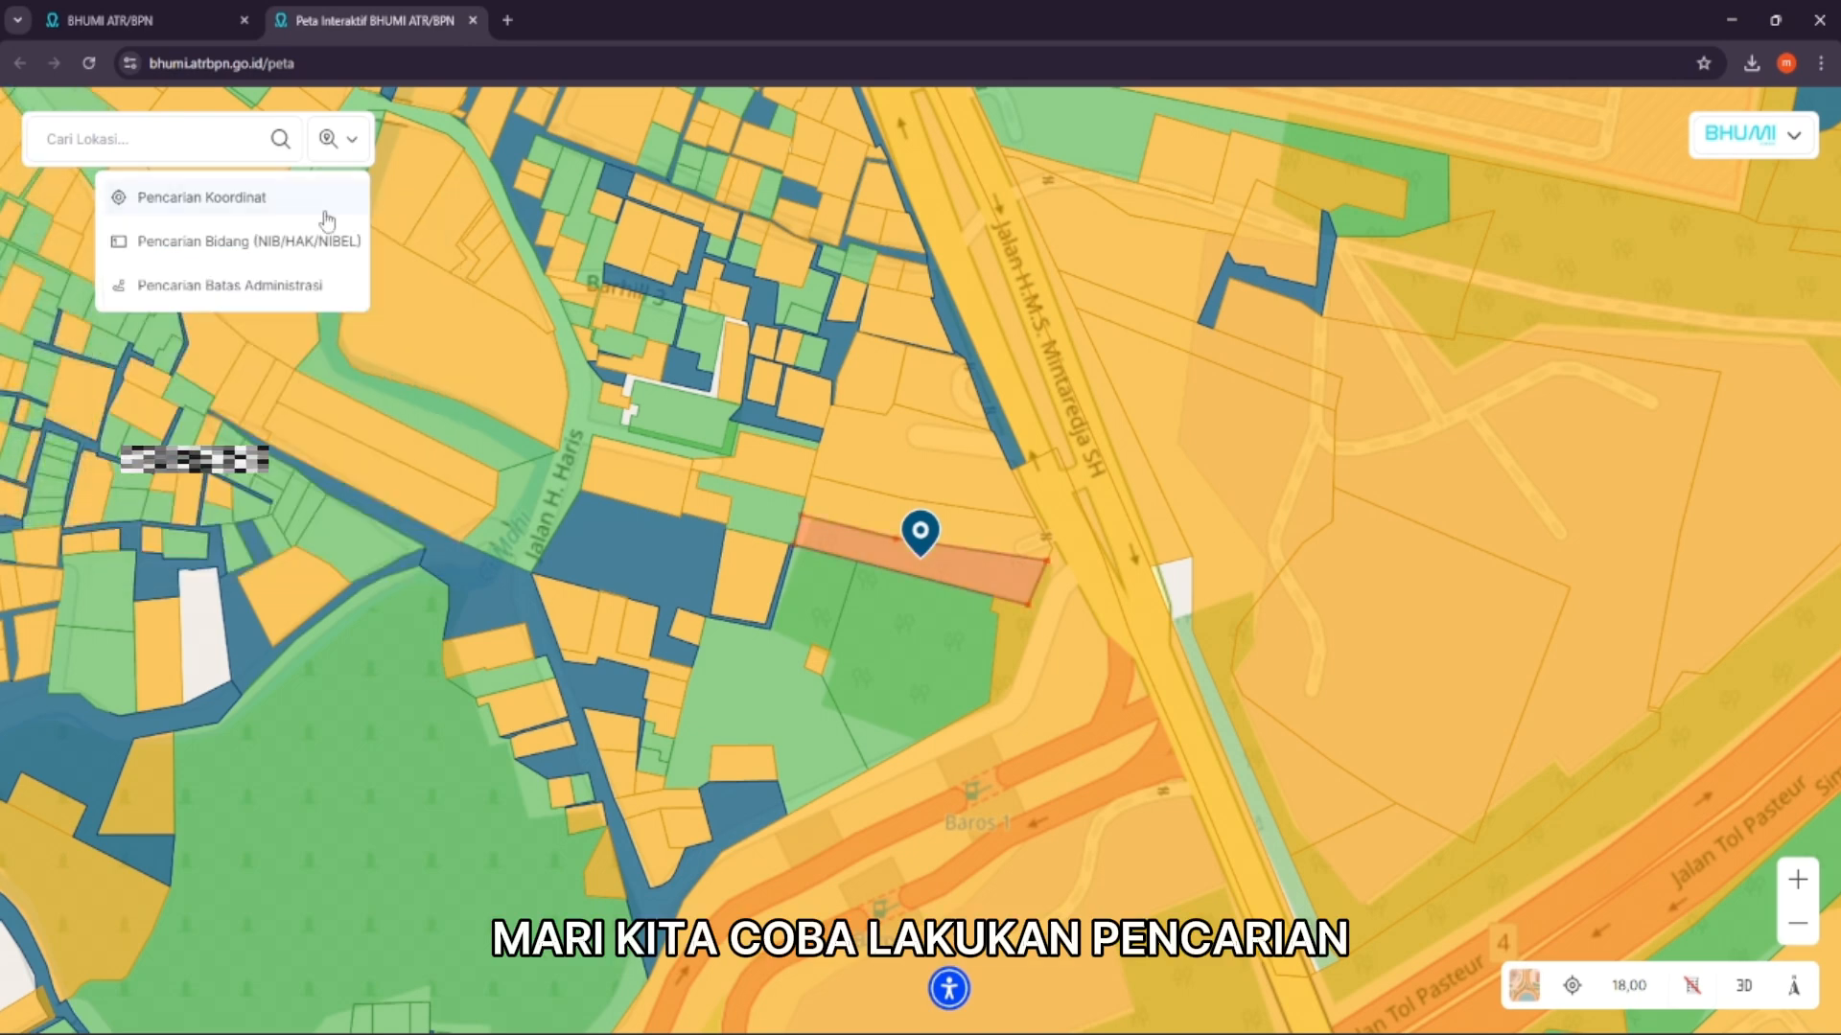
pyautogui.click(273, 245)
pyautogui.click(273, 460)
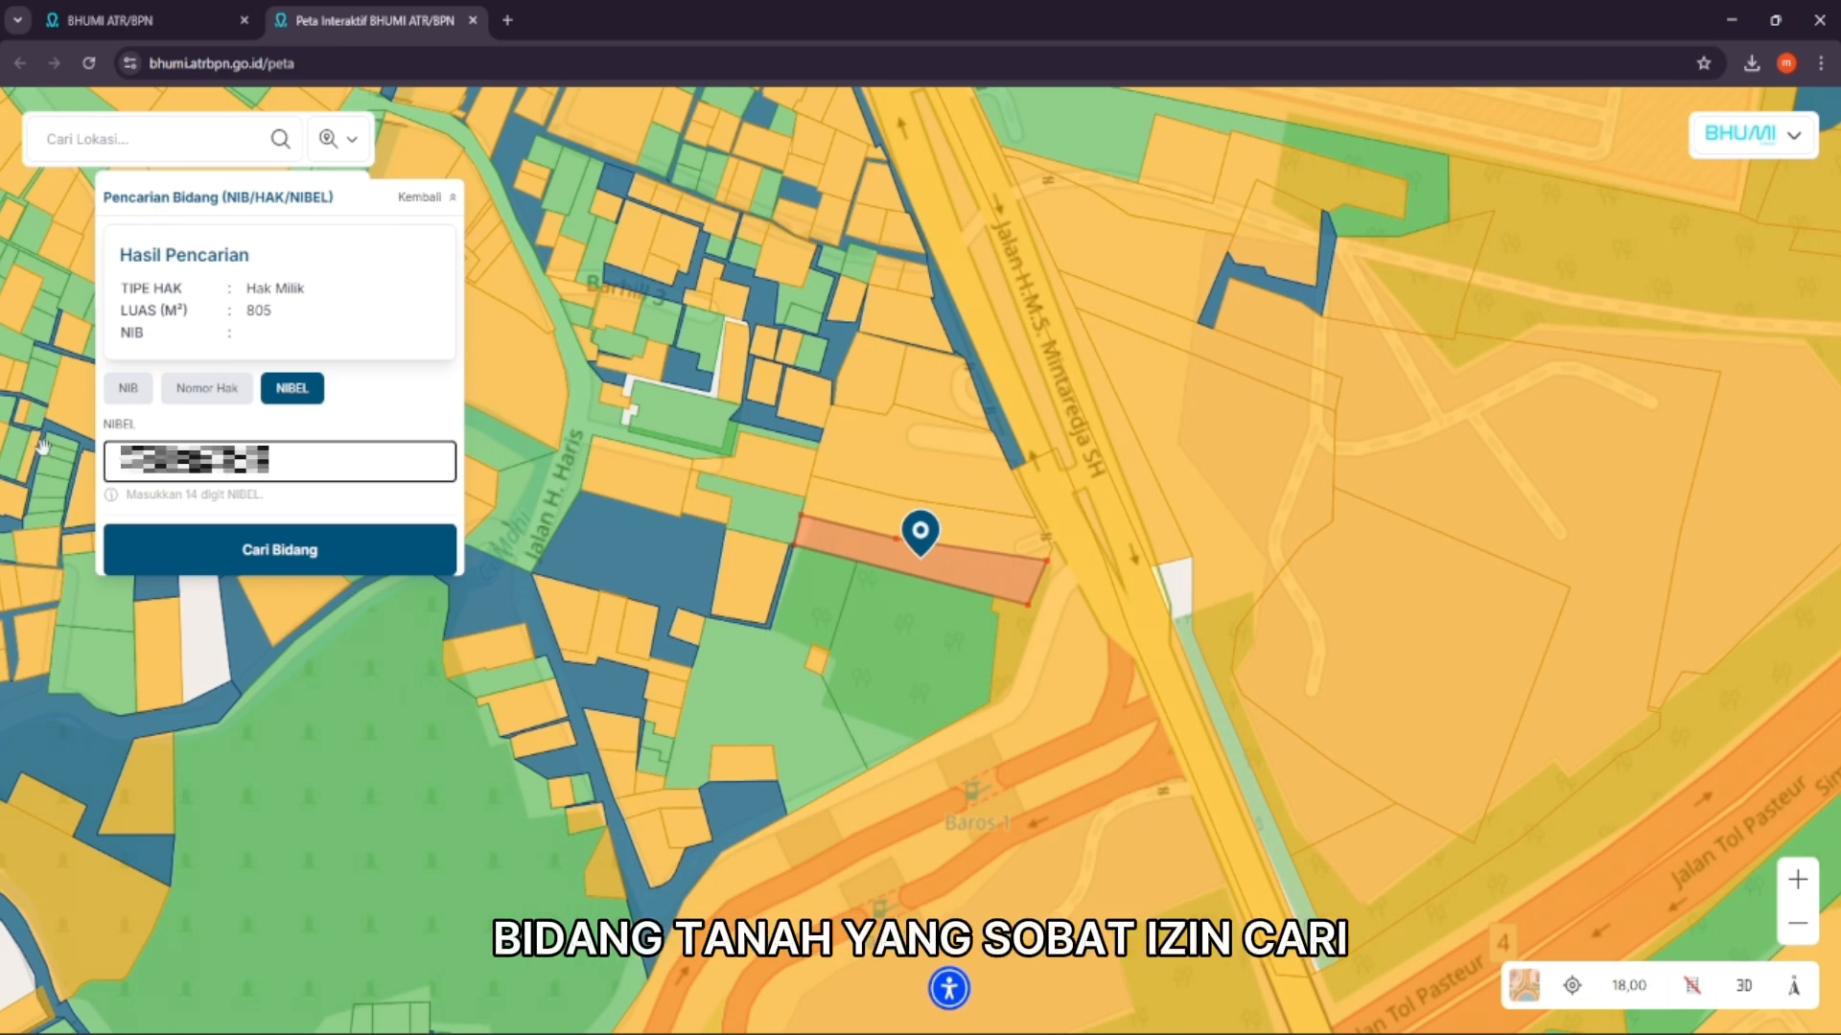
pyautogui.click(247, 550)
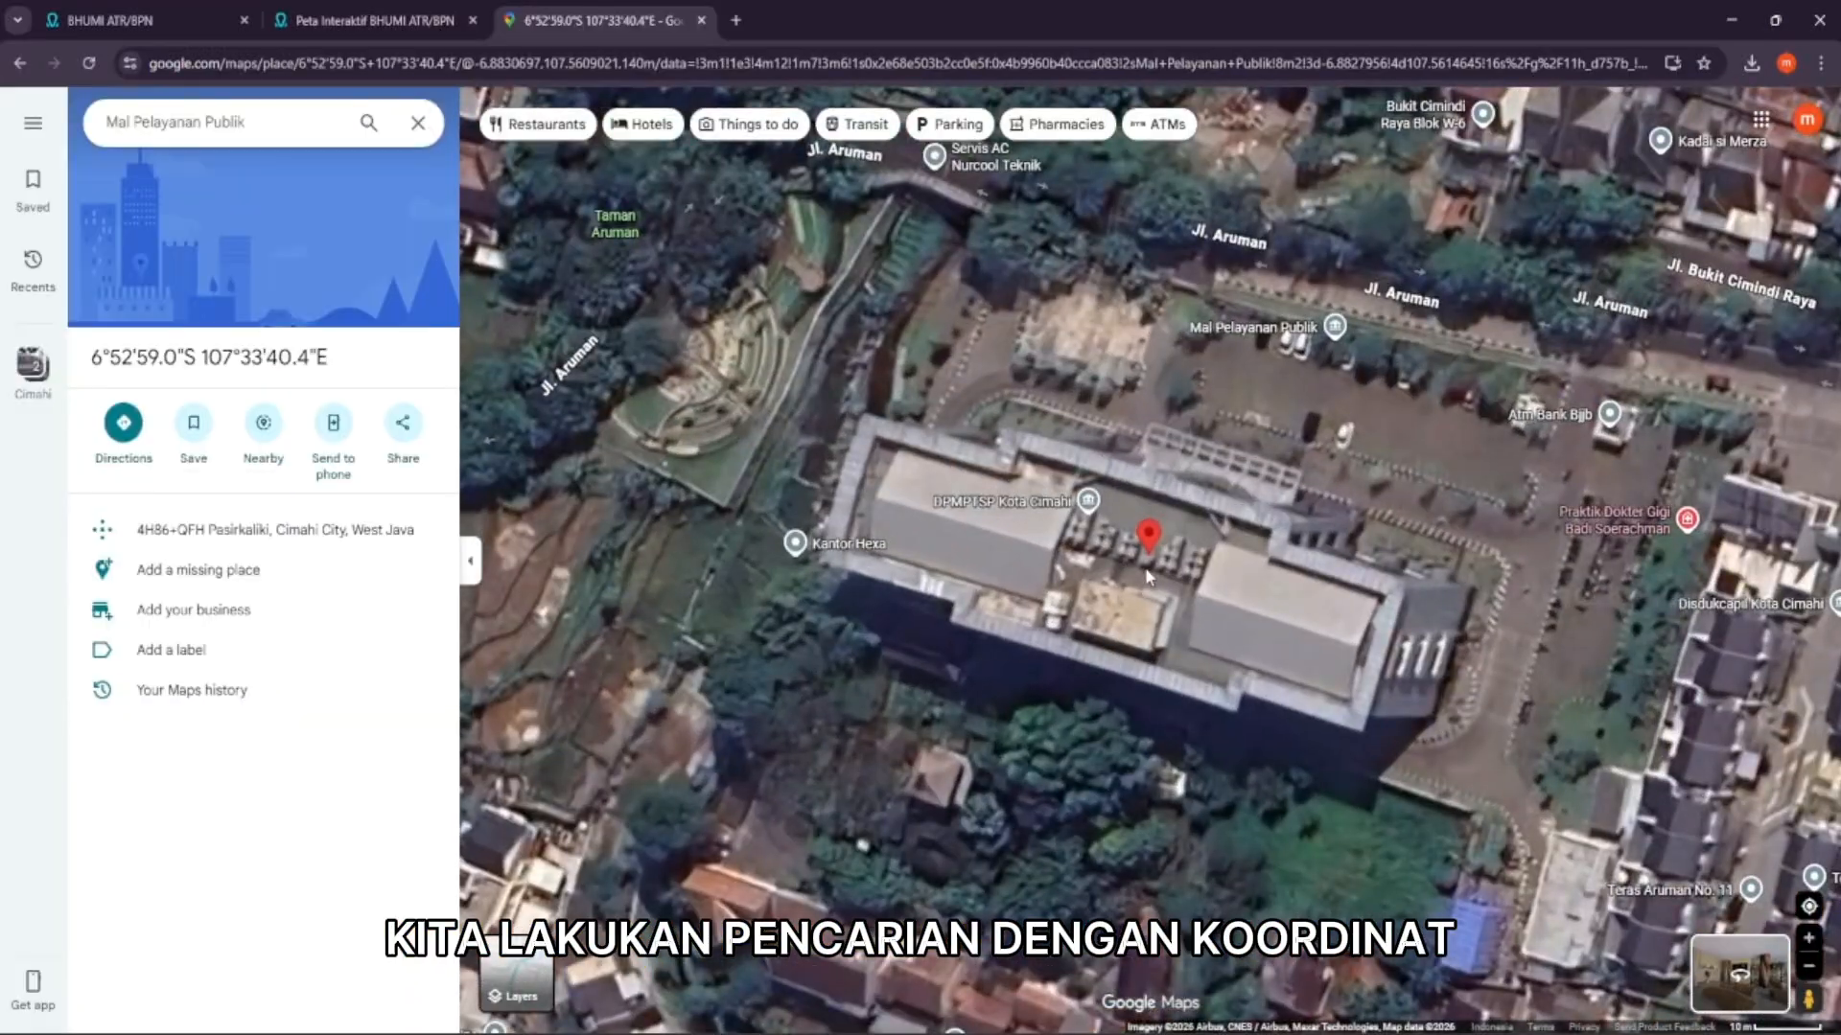
# Copy the coordinates beside the red marker on the building roof in Google Maps and switch back to the BHUMI map
pyautogui.rightClick(1148, 576)
pyautogui.click(1162, 592)
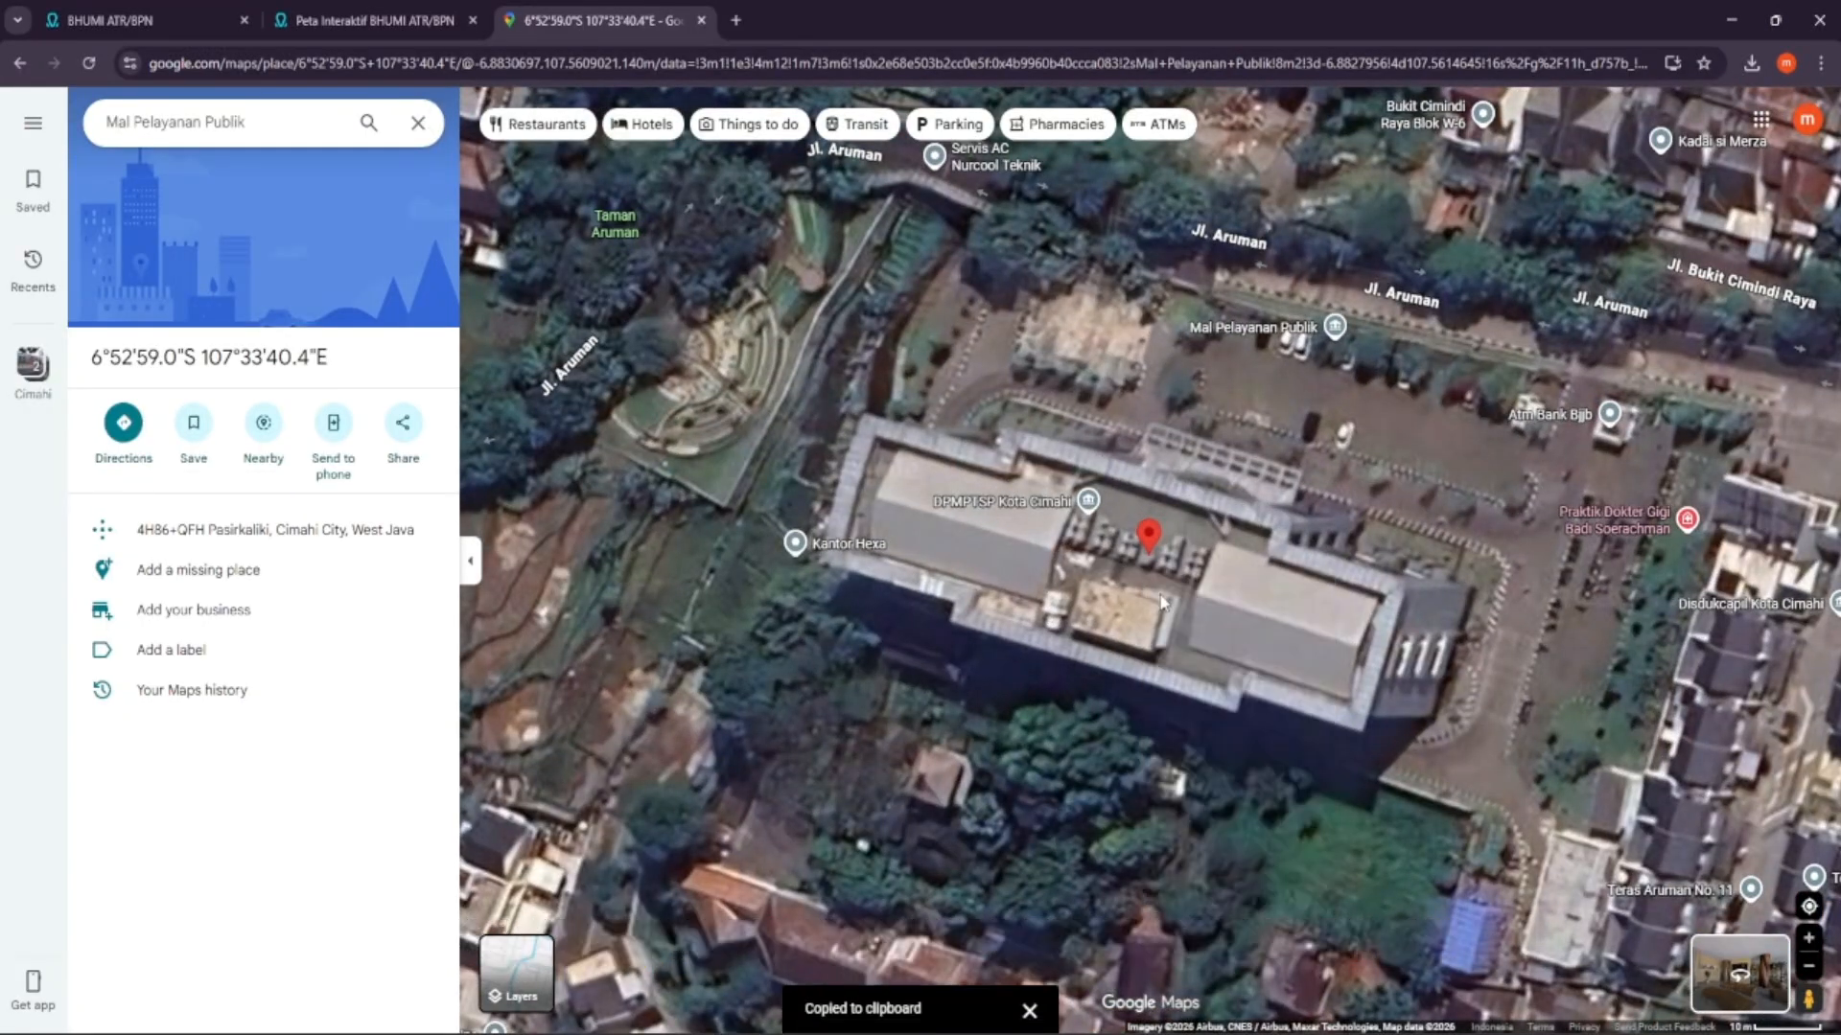
pyautogui.click(388, 9)
# Open the coordinate search, paste the copied coordinates into Longitude, and cut out the latitude part, keeping 107.56121589743877
pyautogui.click(336, 153)
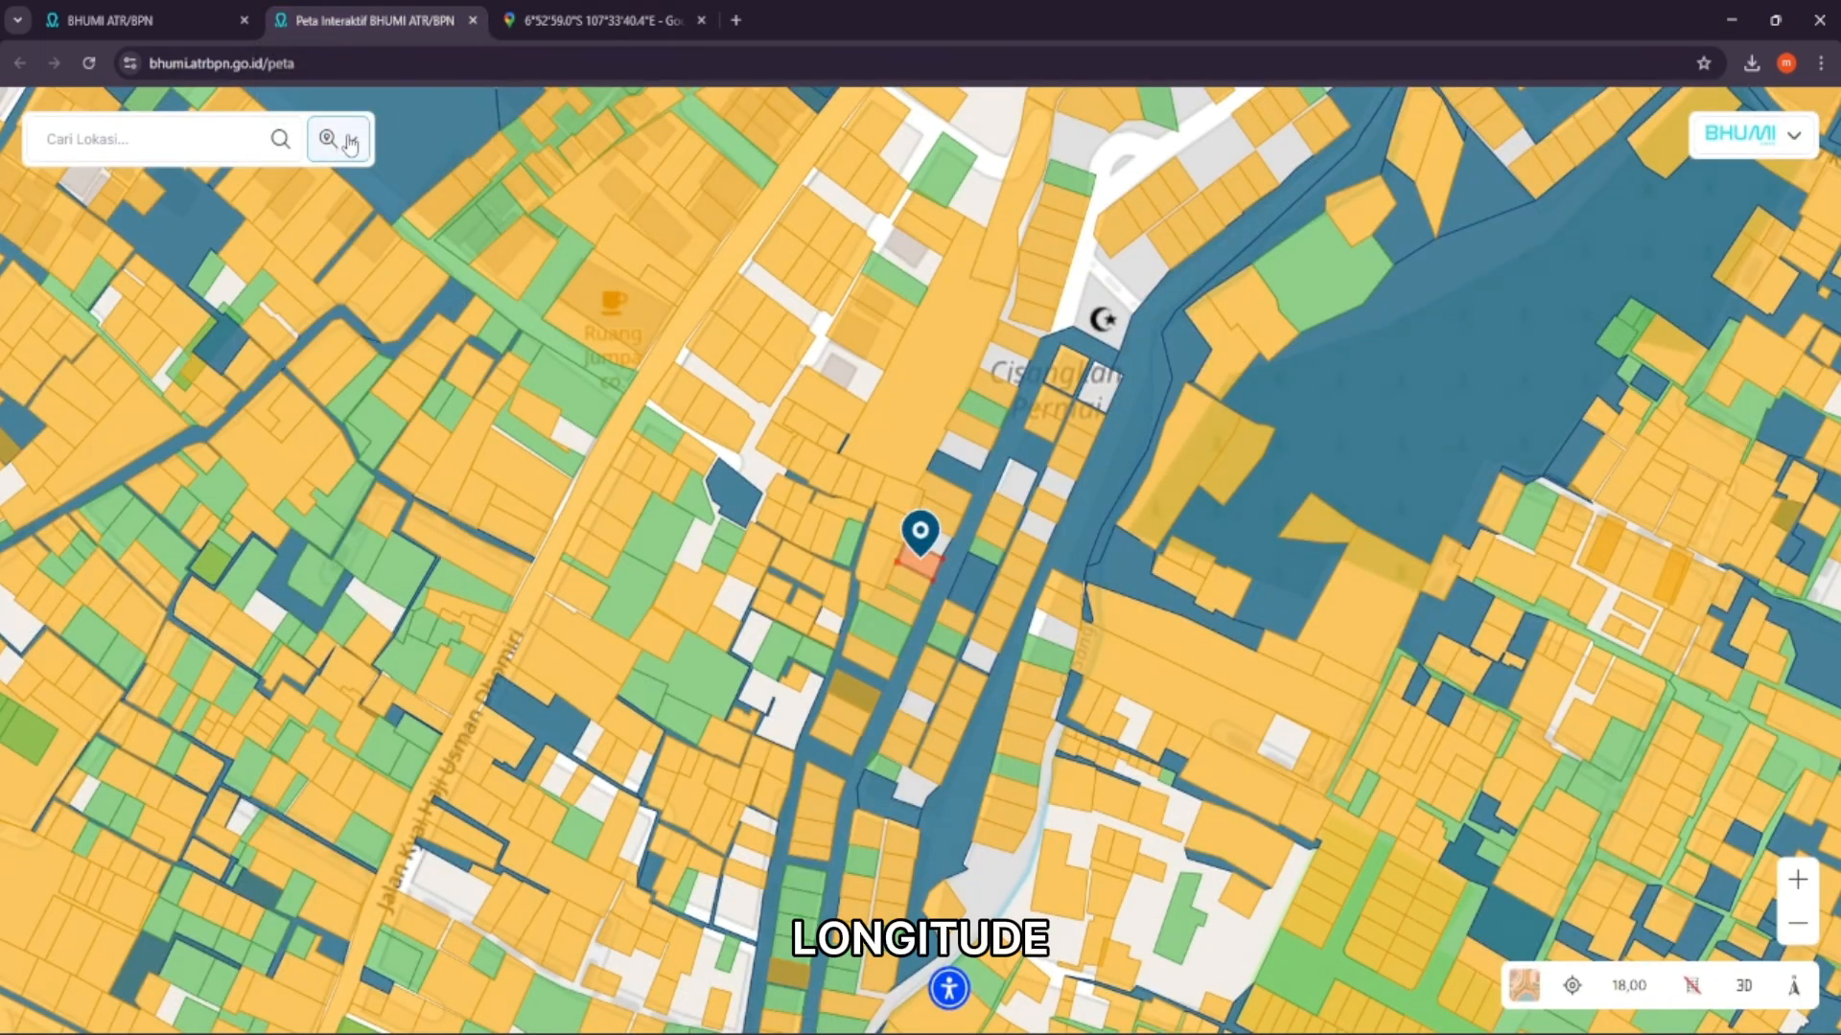
pyautogui.click(344, 139)
pyautogui.click(265, 199)
pyautogui.click(199, 319)
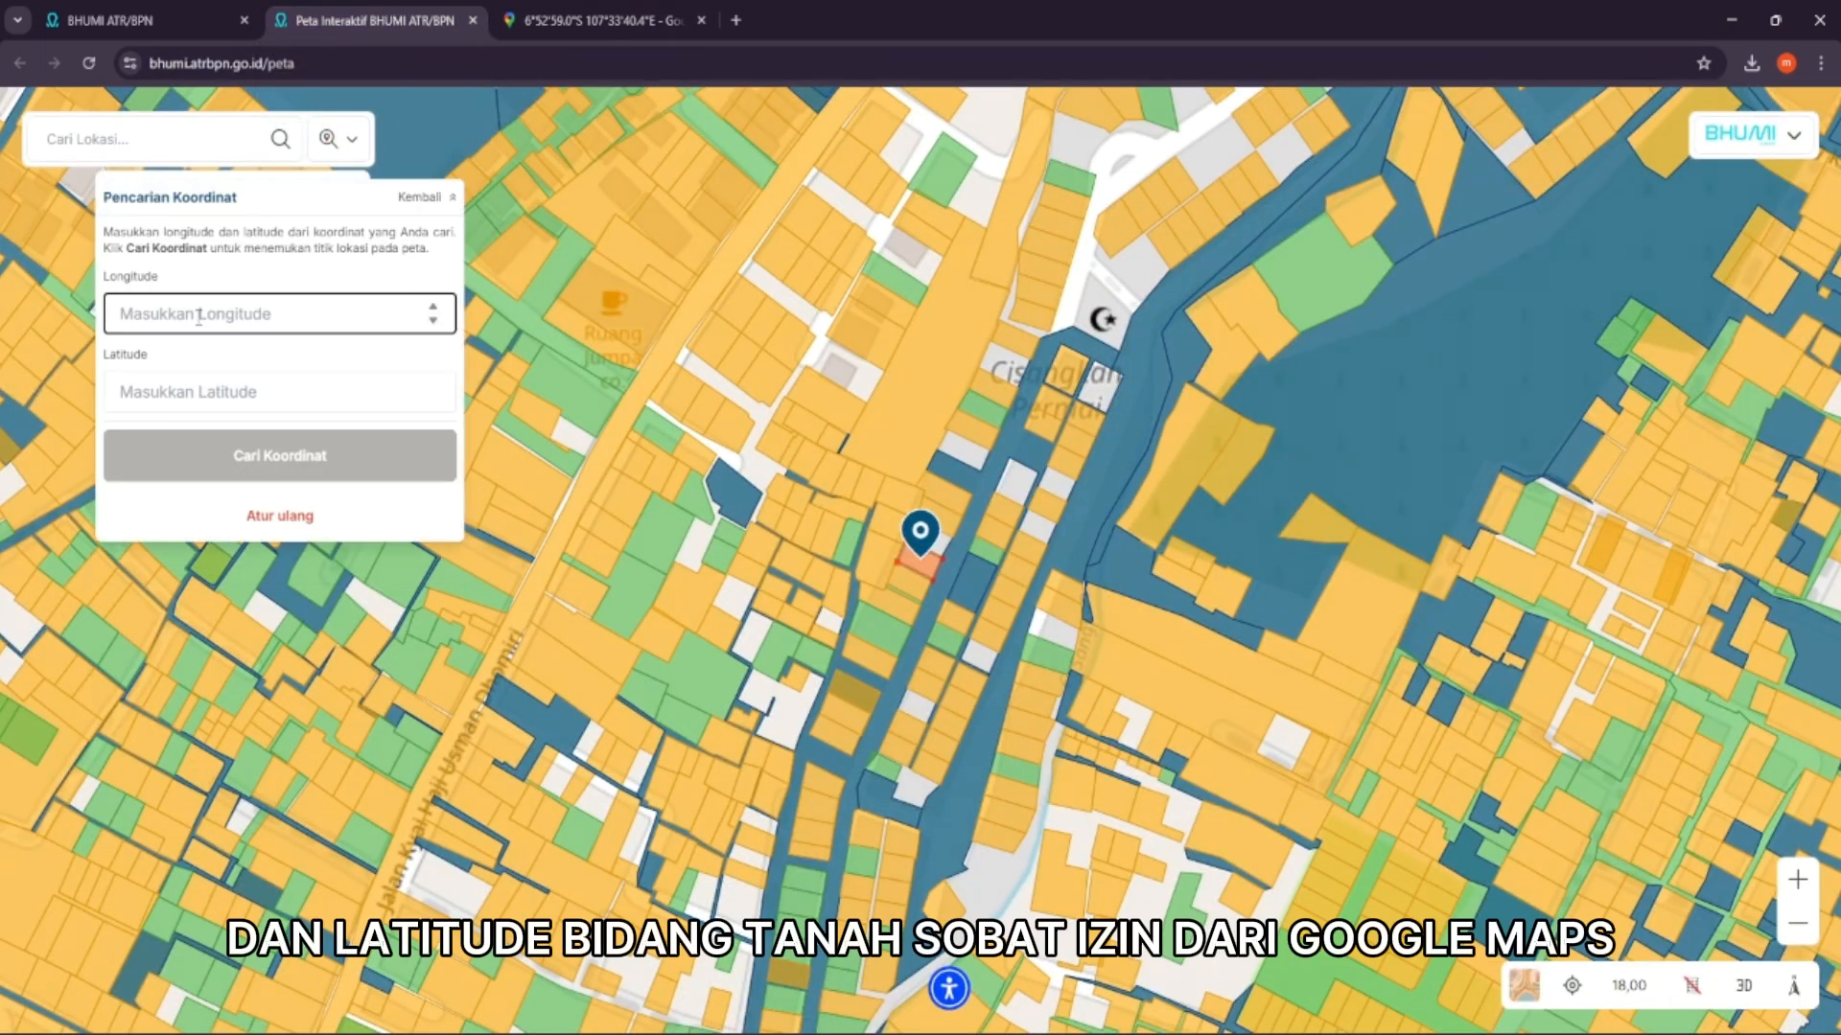
pyautogui.click(159, 391)
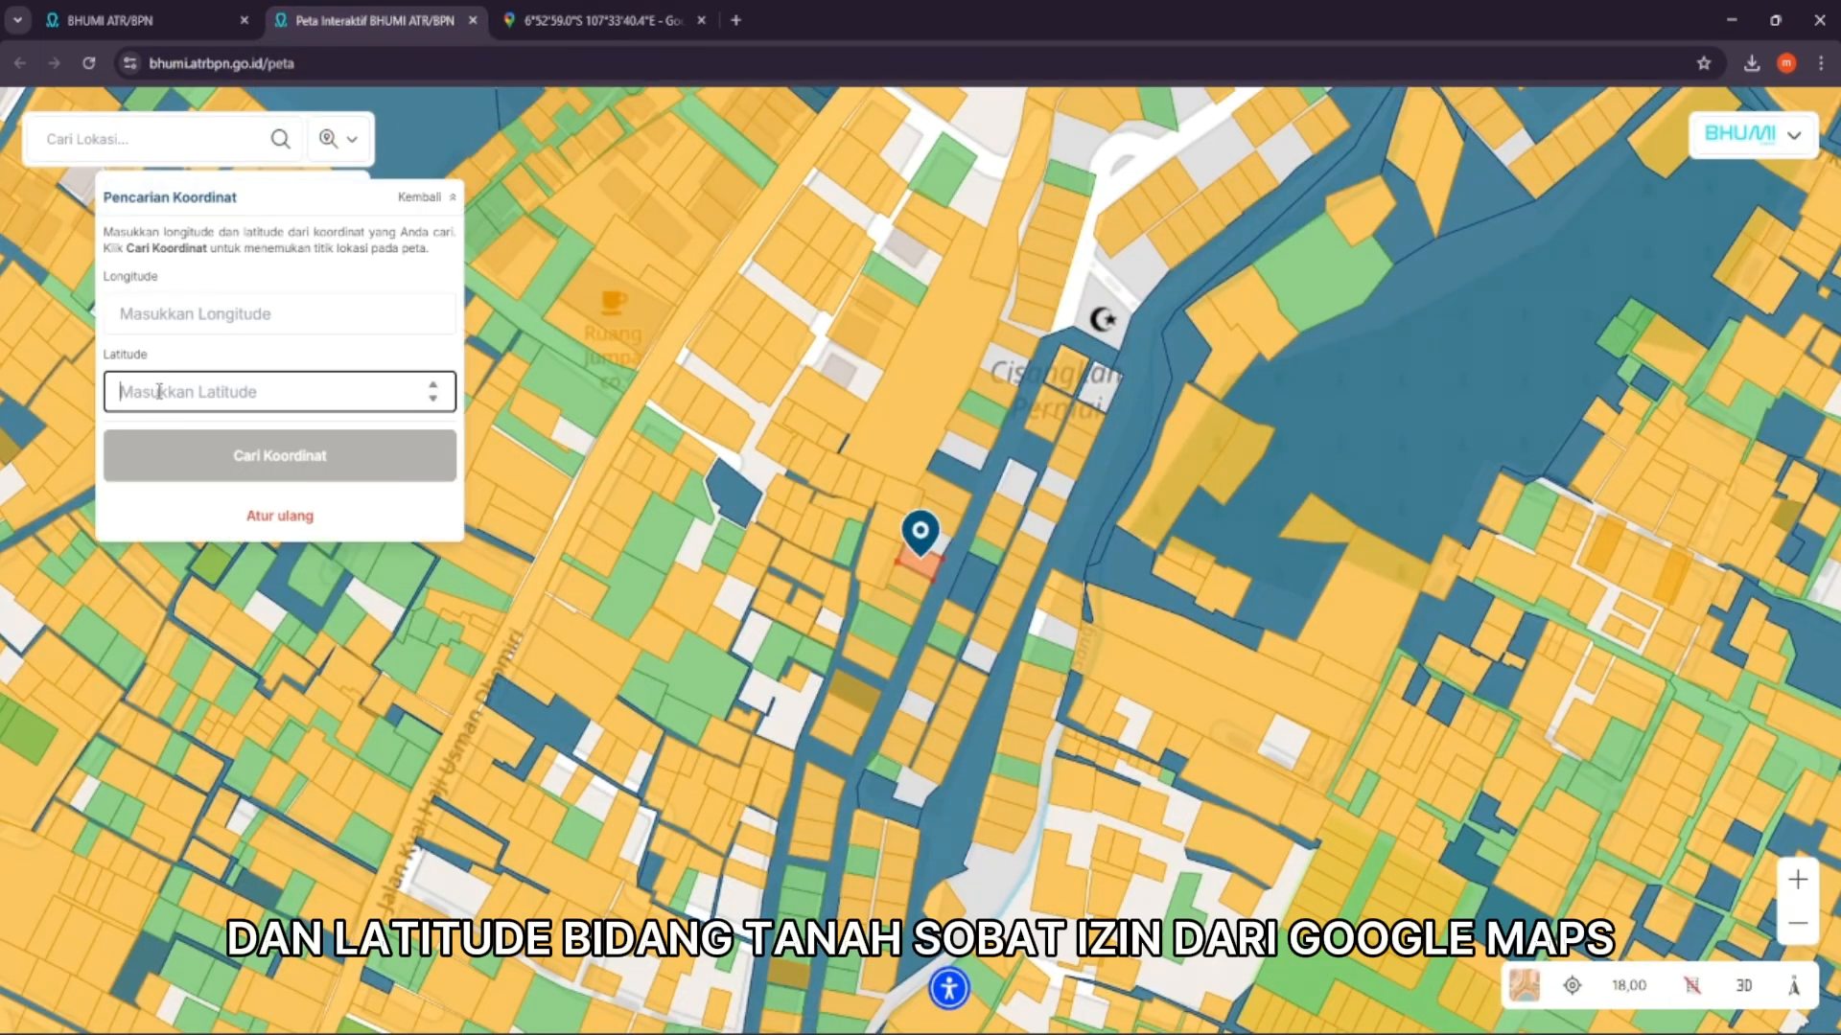
pyautogui.click(159, 315)
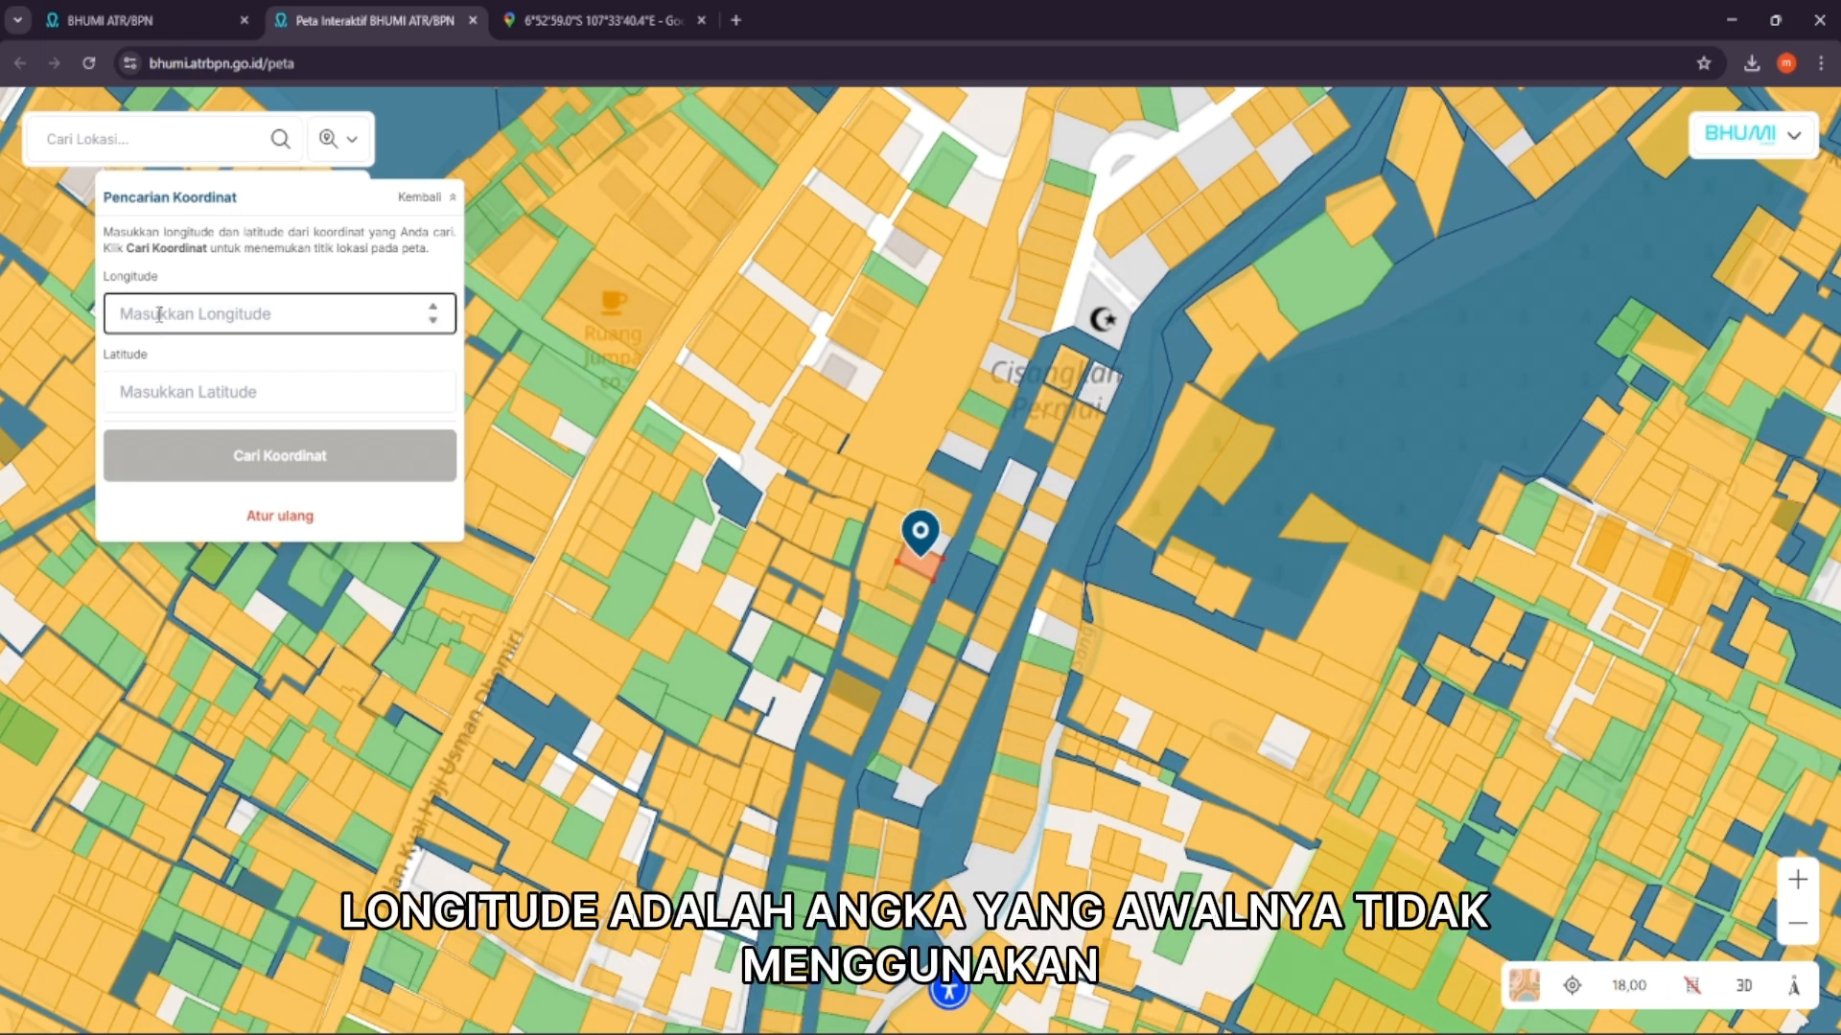
pyautogui.hotkey('ctrl', 'v')
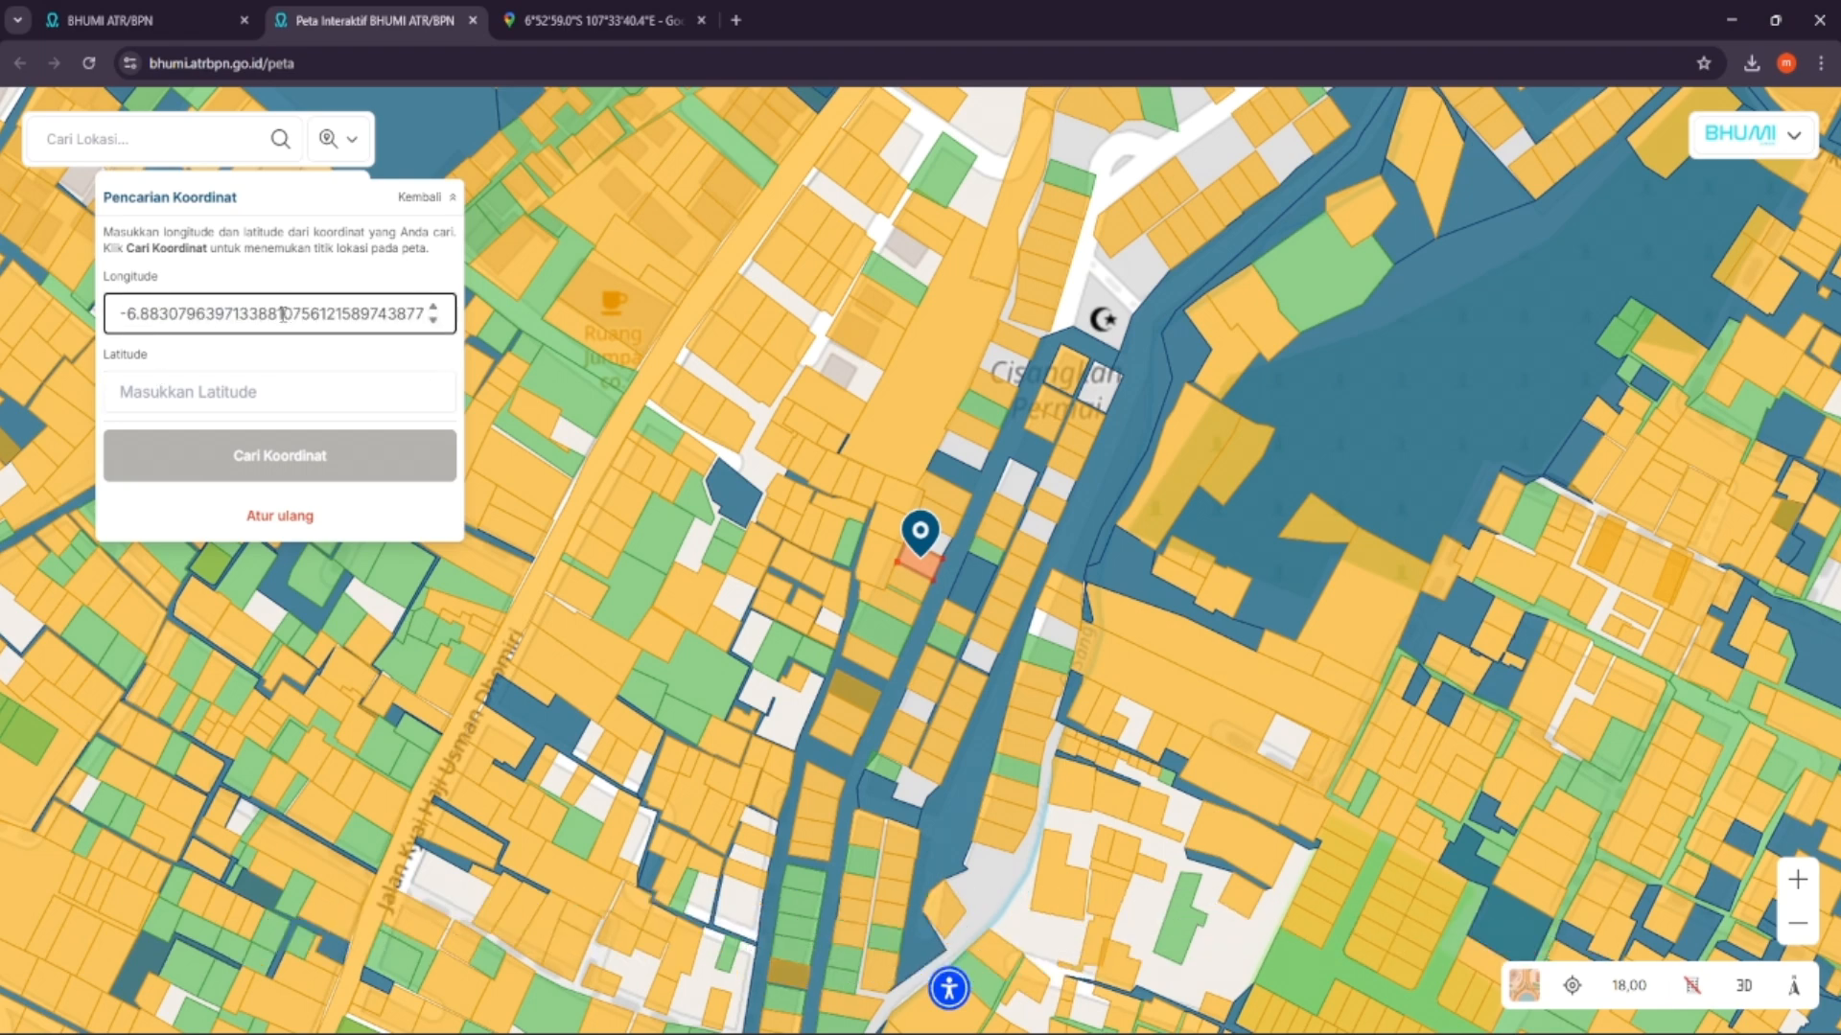
pyautogui.moveTo(279, 315); pyautogui.dragTo(80, 317)
pyautogui.hotkey('ctrl', 'x')
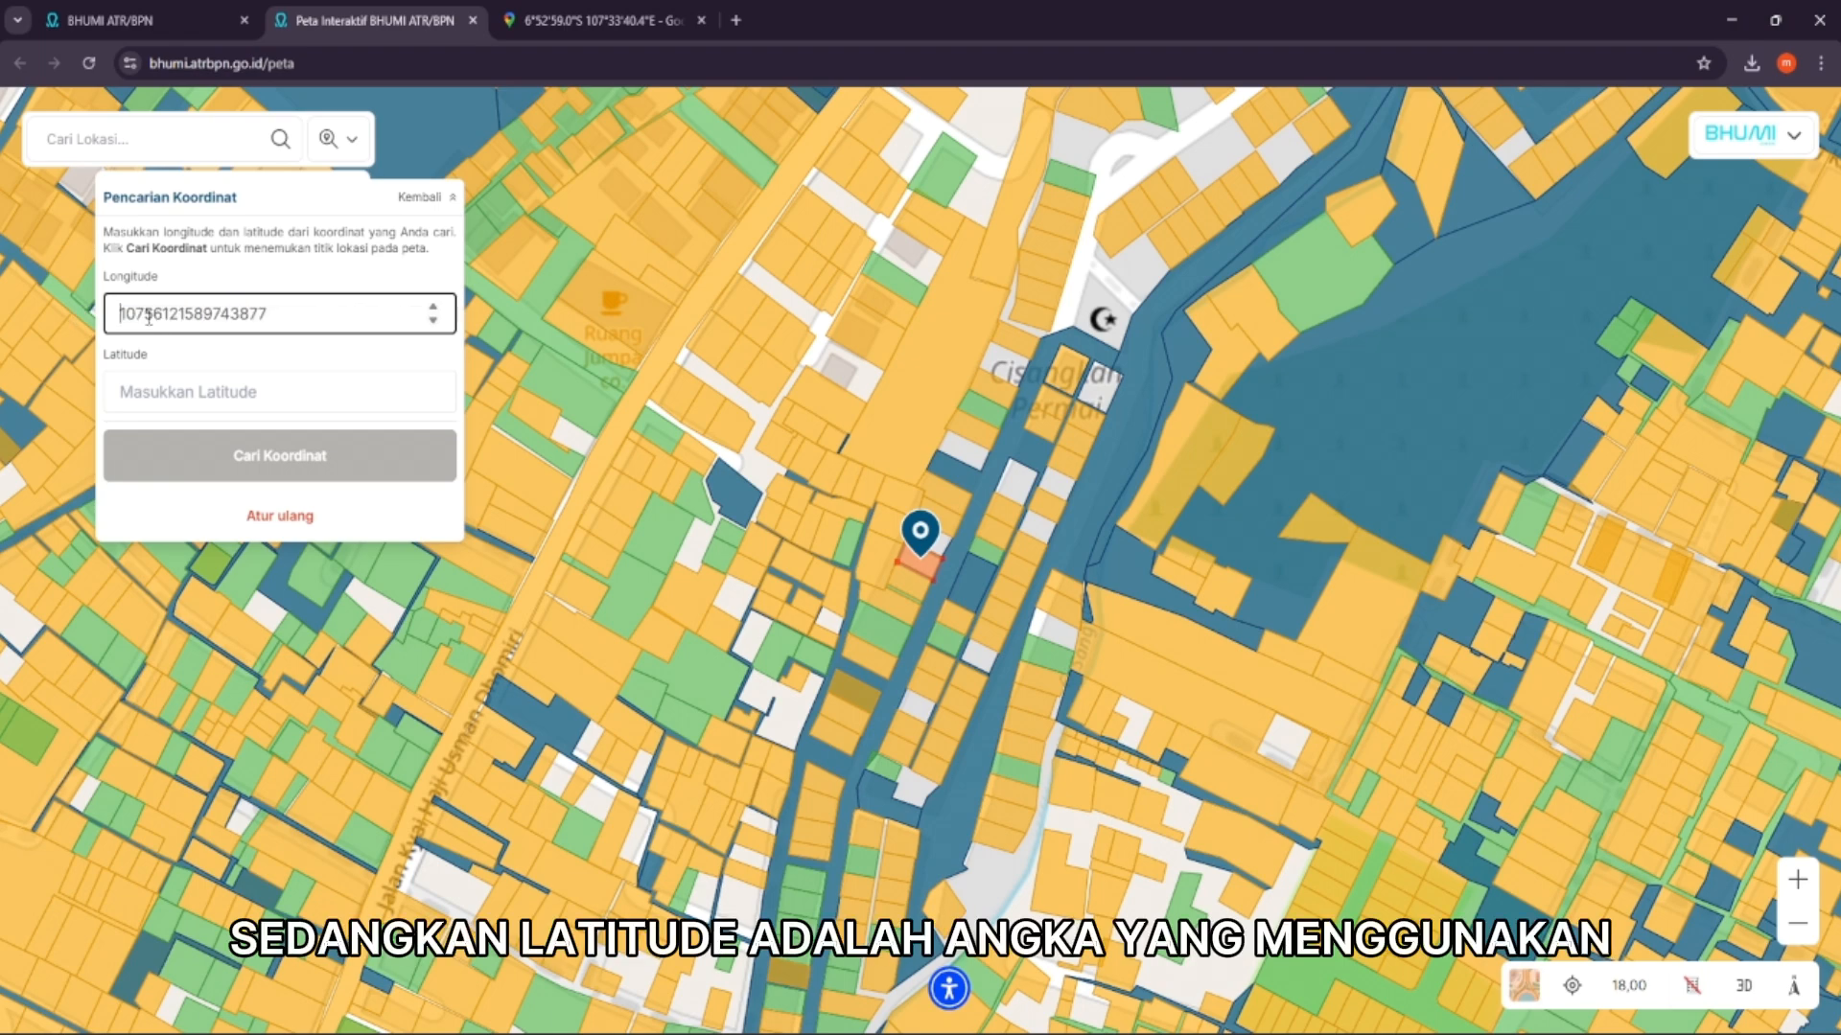
# Paste -6.883079639713388 as the Latitude, check the decimals of both values, and search for the coordinate
pyautogui.click(158, 396)
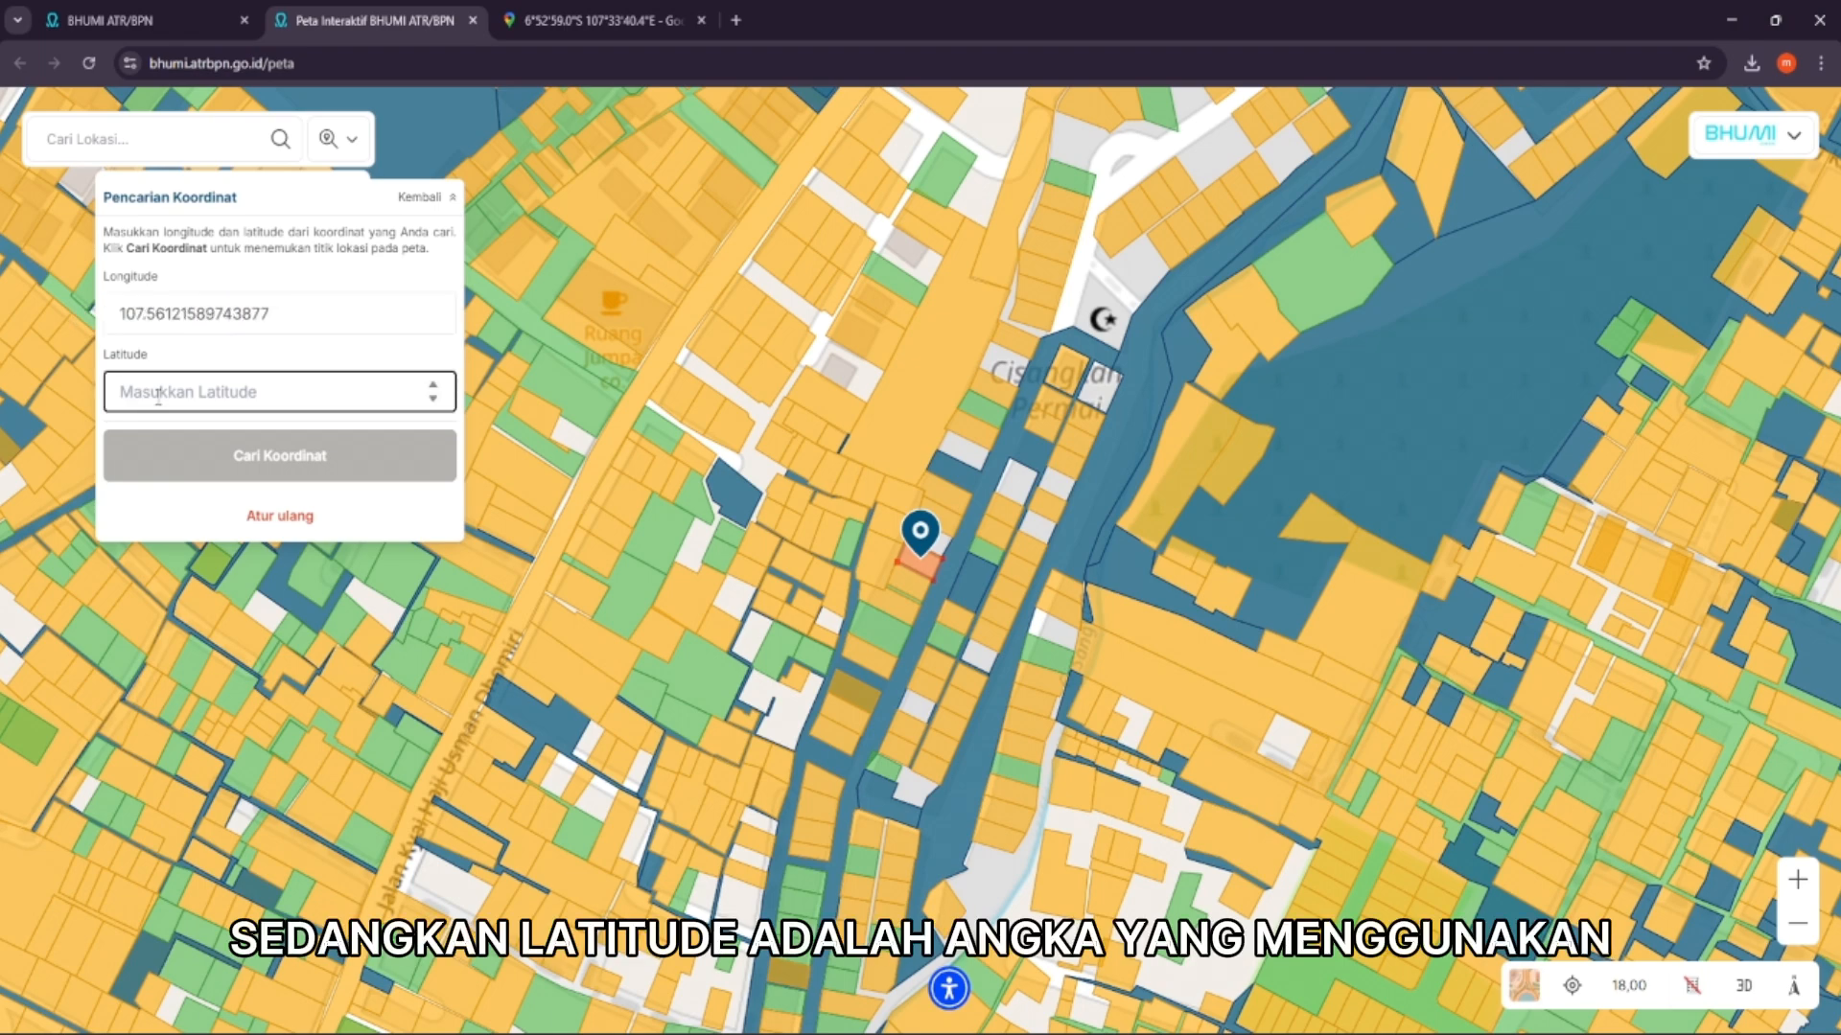
pyautogui.hotkey('ctrl', 'v')
pyautogui.moveTo(285, 391); pyautogui.dragTo(107, 385)
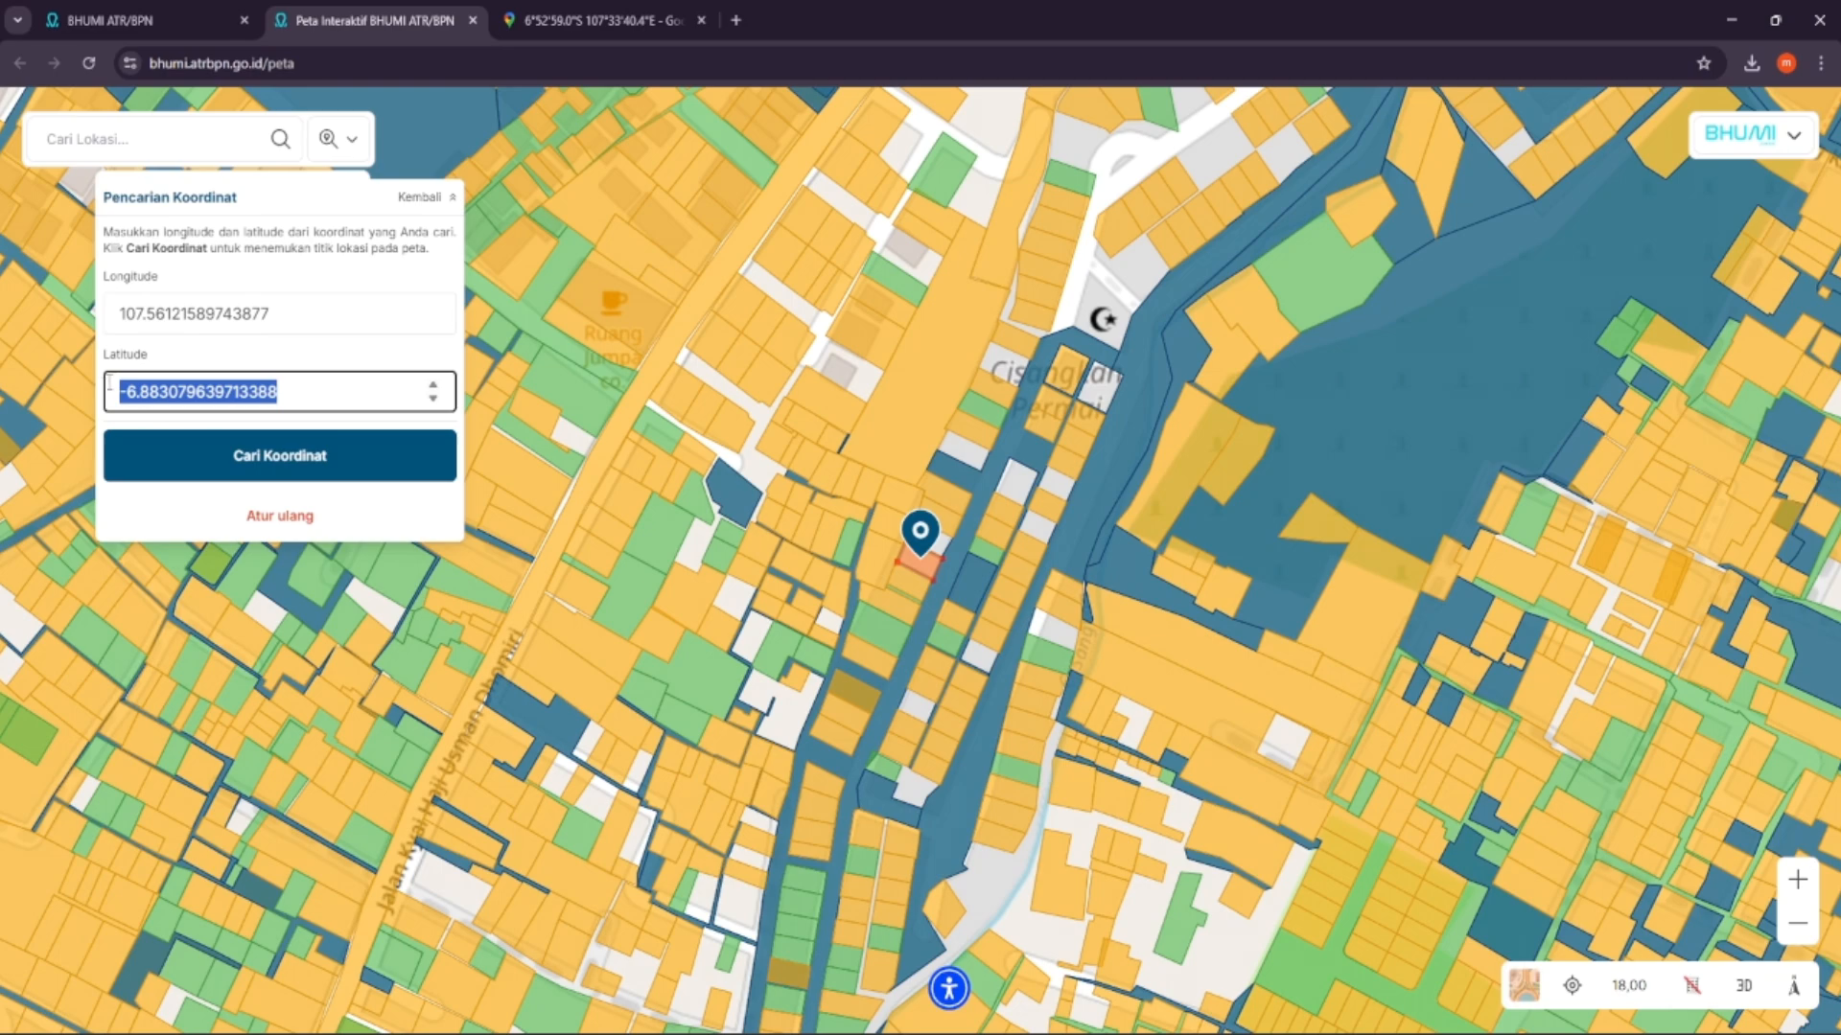
pyautogui.click(276, 314)
pyautogui.moveTo(272, 314); pyautogui.dragTo(165, 314)
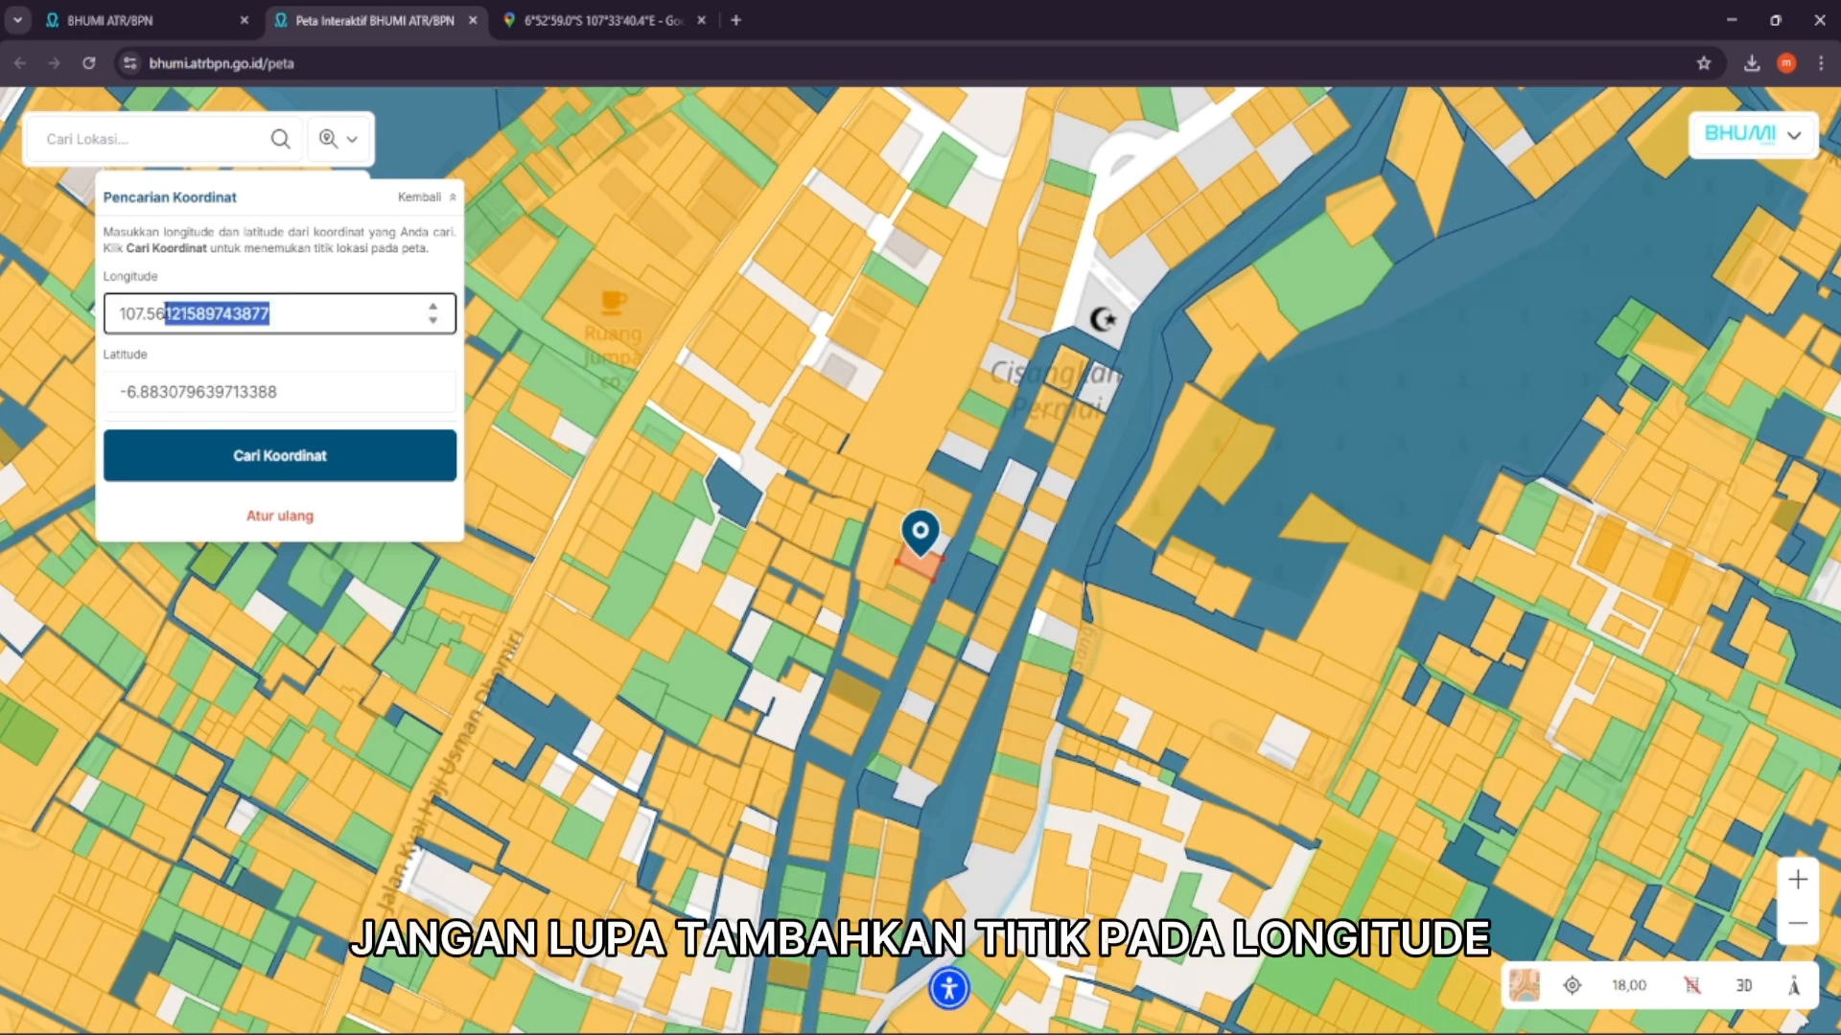
pyautogui.click(239, 445)
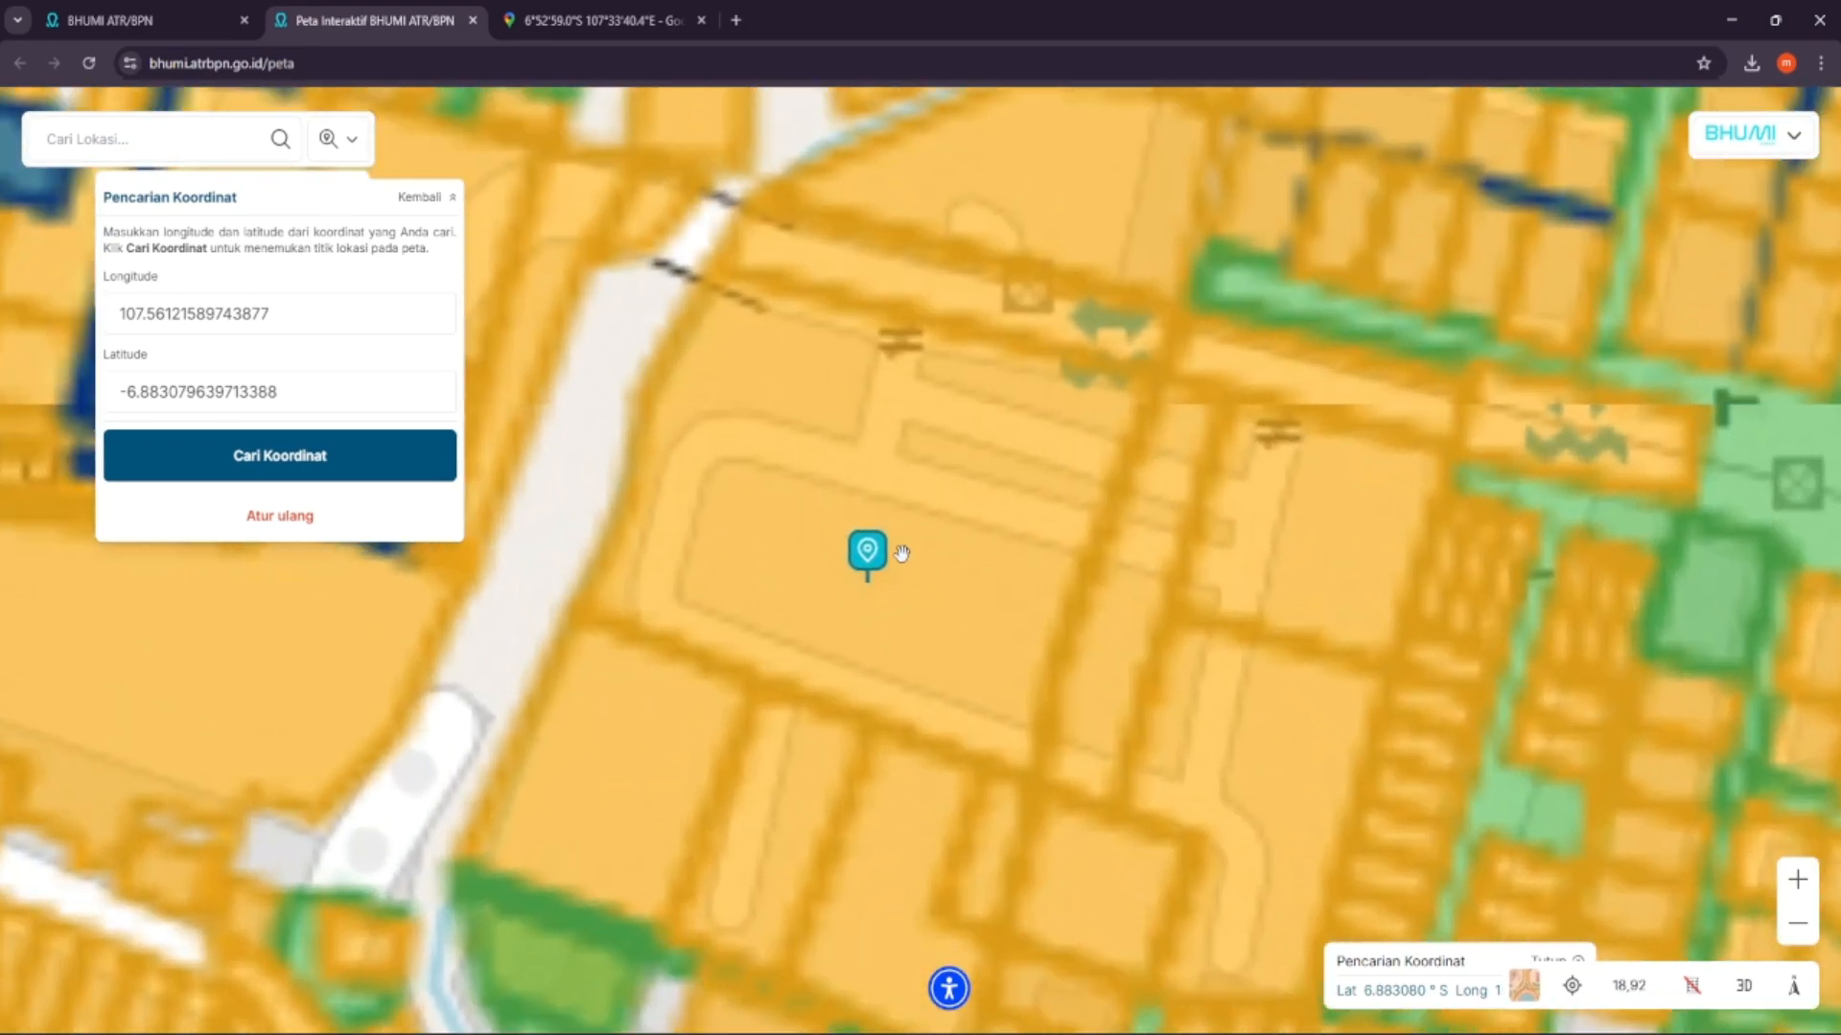
# Examine the marked coordinate and its surrounding parcels on the map, and leave the coordinate search form
pyautogui.moveTo(947, 565); pyautogui.dragTo(850, 521)
pyautogui.scroll(-2, 871, 591)
pyautogui.scroll(1, 862, 602)
pyautogui.scroll(1, 862, 602)
pyautogui.scroll(-1, 798, 485)
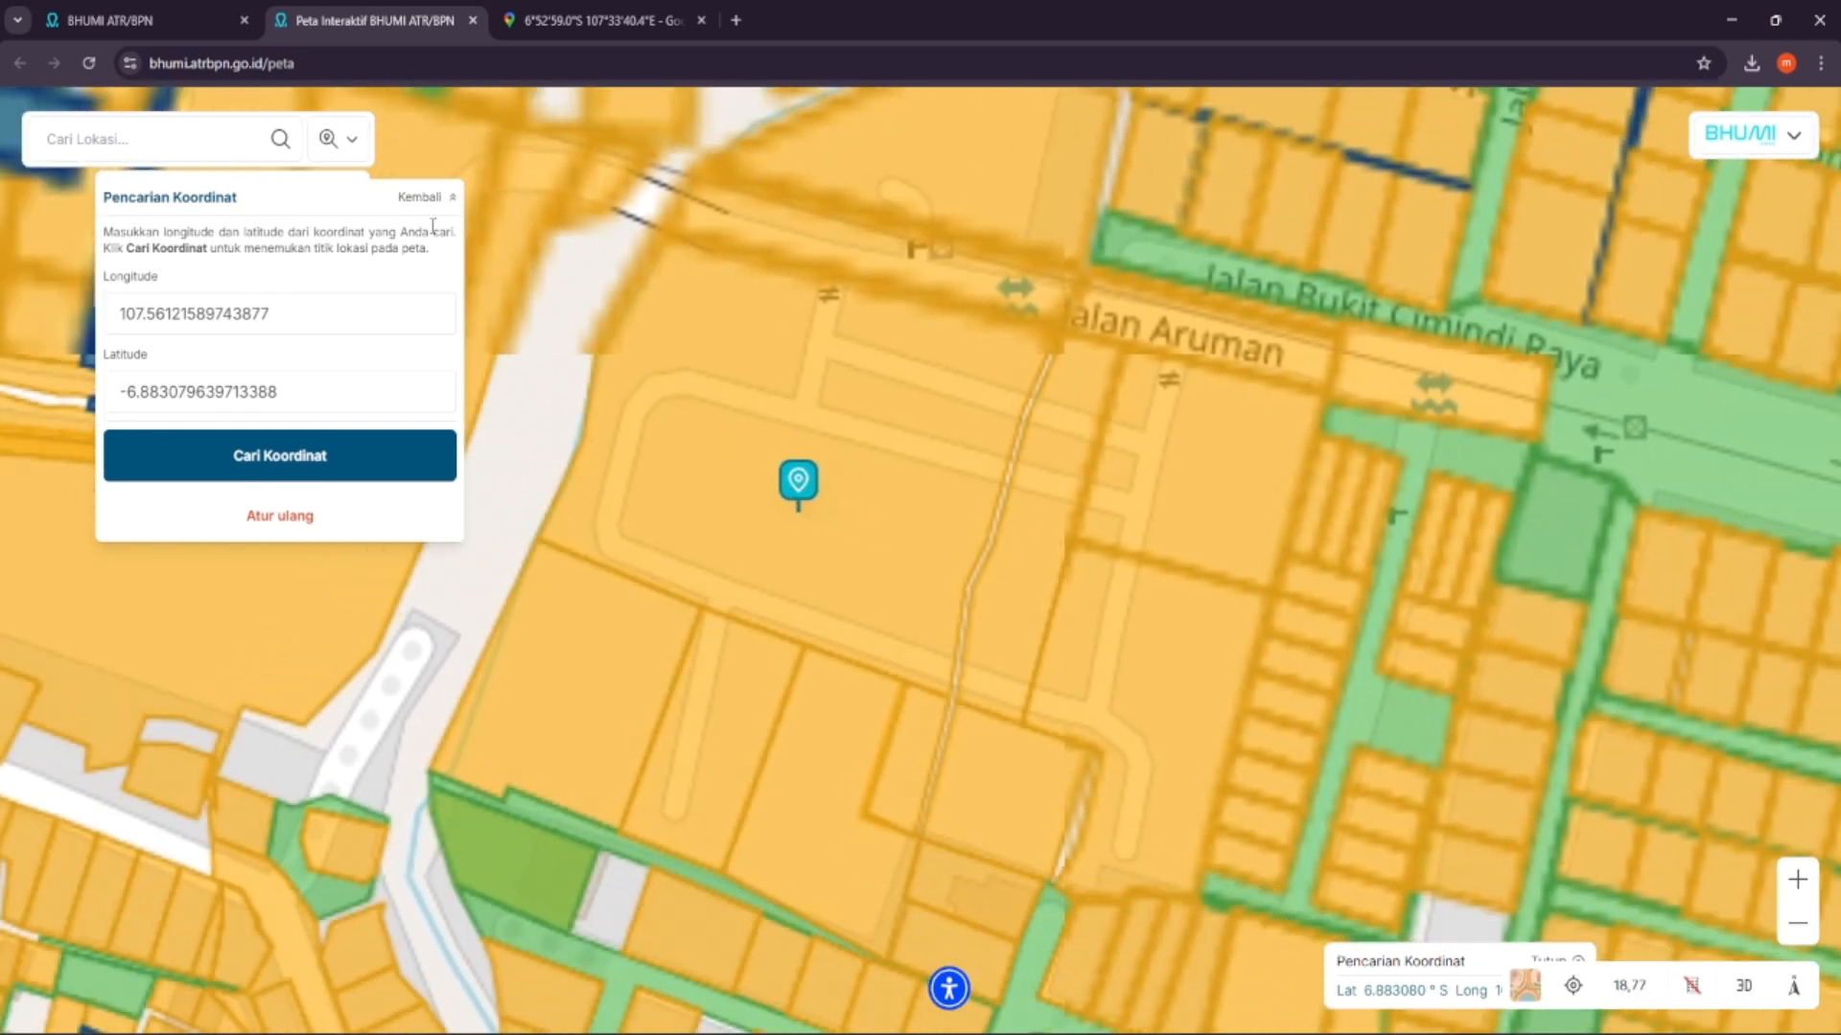
pyautogui.click(417, 197)
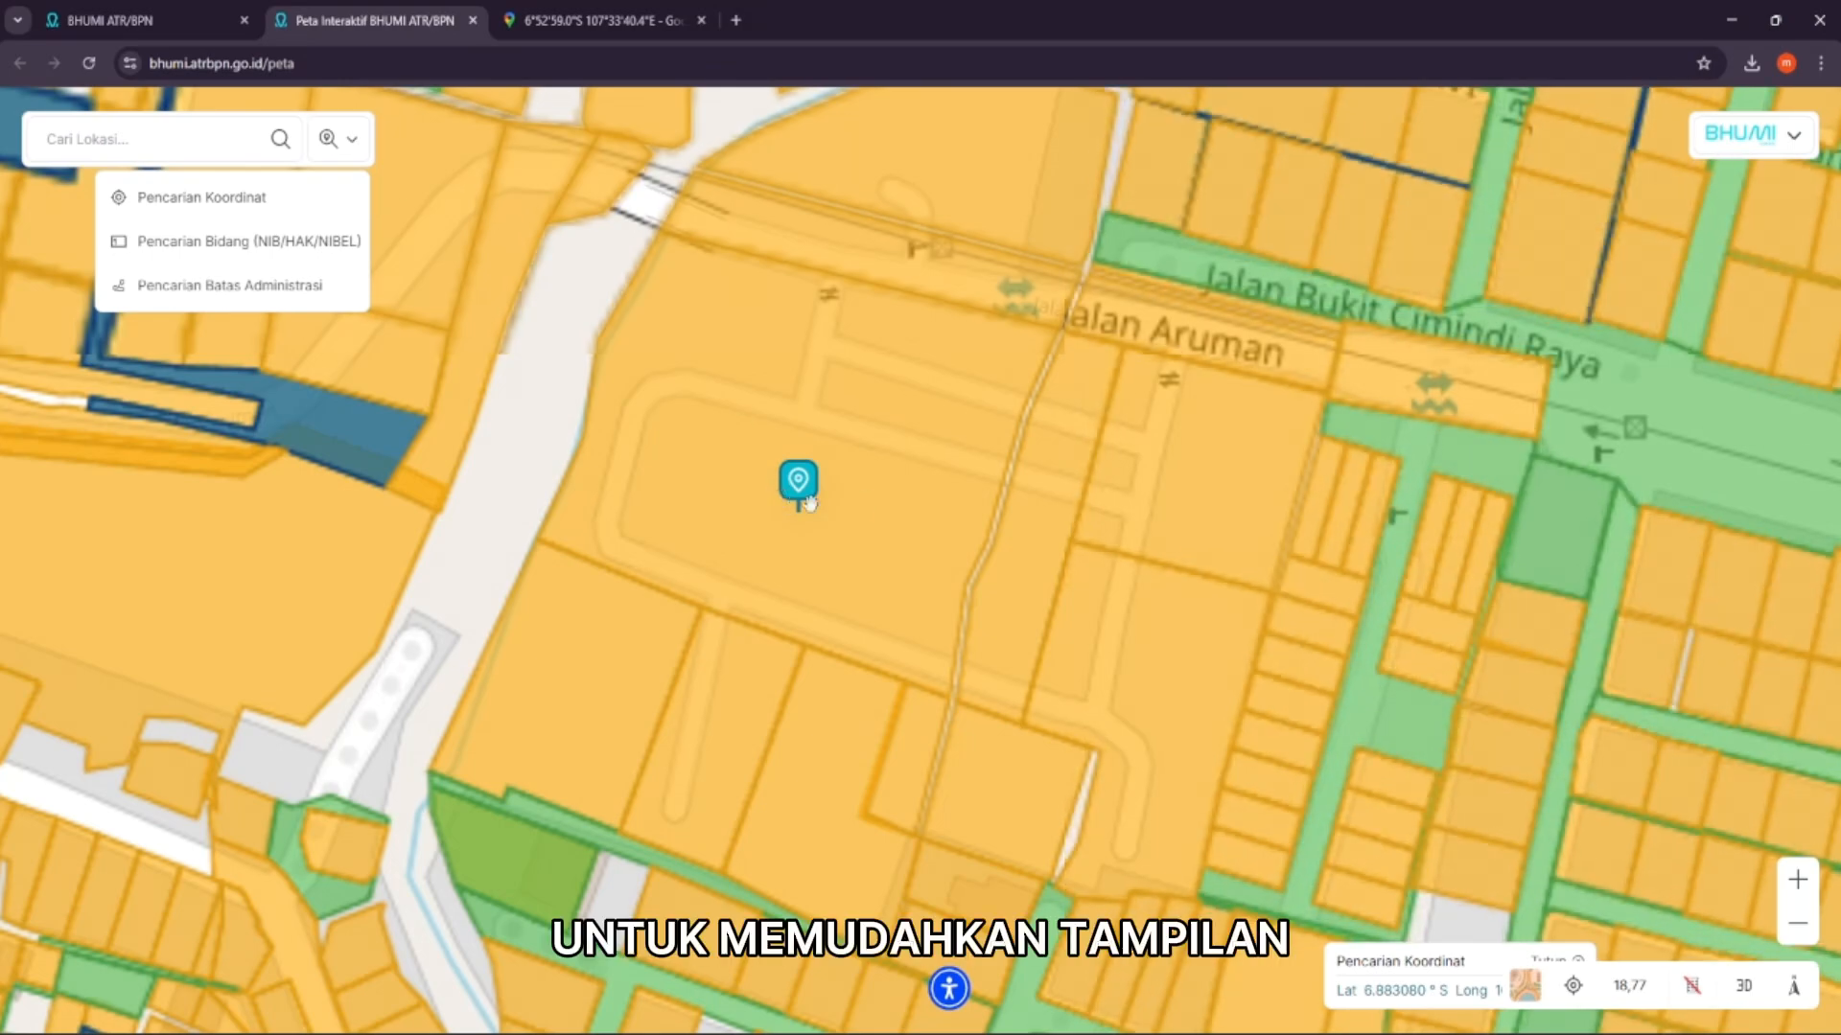
# Switch the base map to satellite imagery and set its opacity to 75%
pyautogui.click(1524, 992)
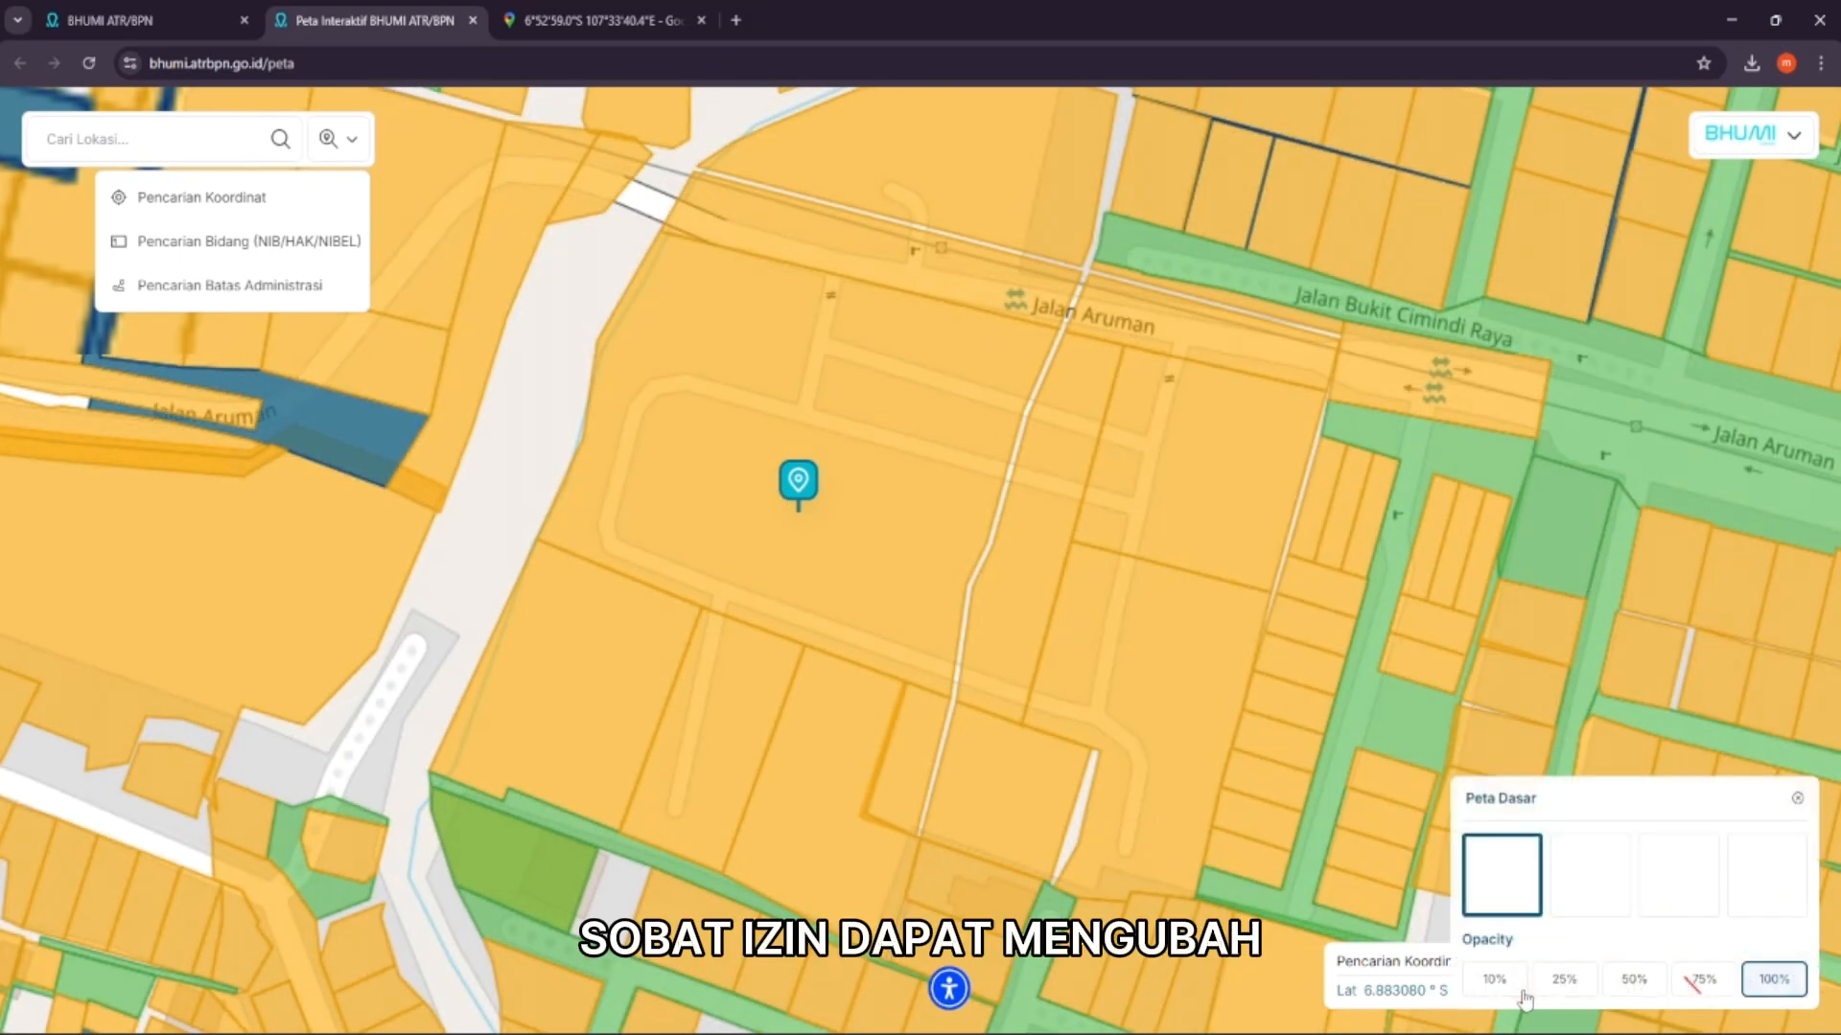
pyautogui.click(1599, 896)
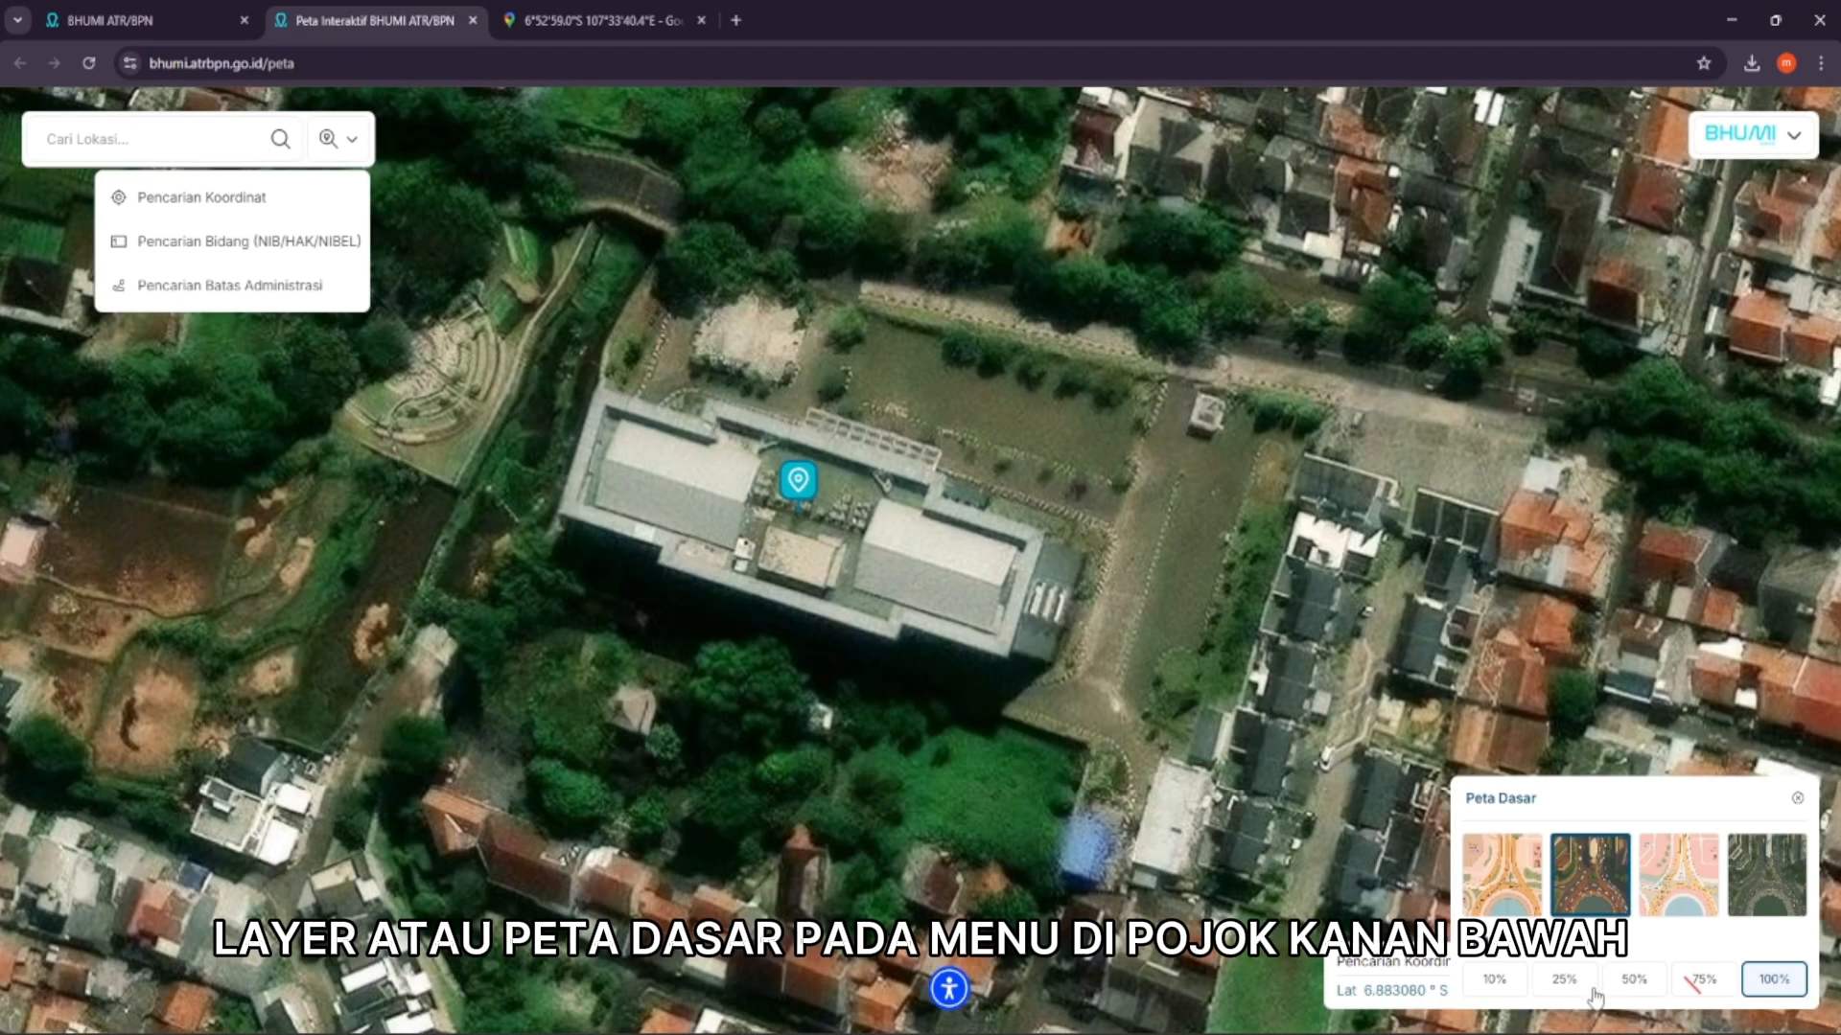
pyautogui.click(1634, 988)
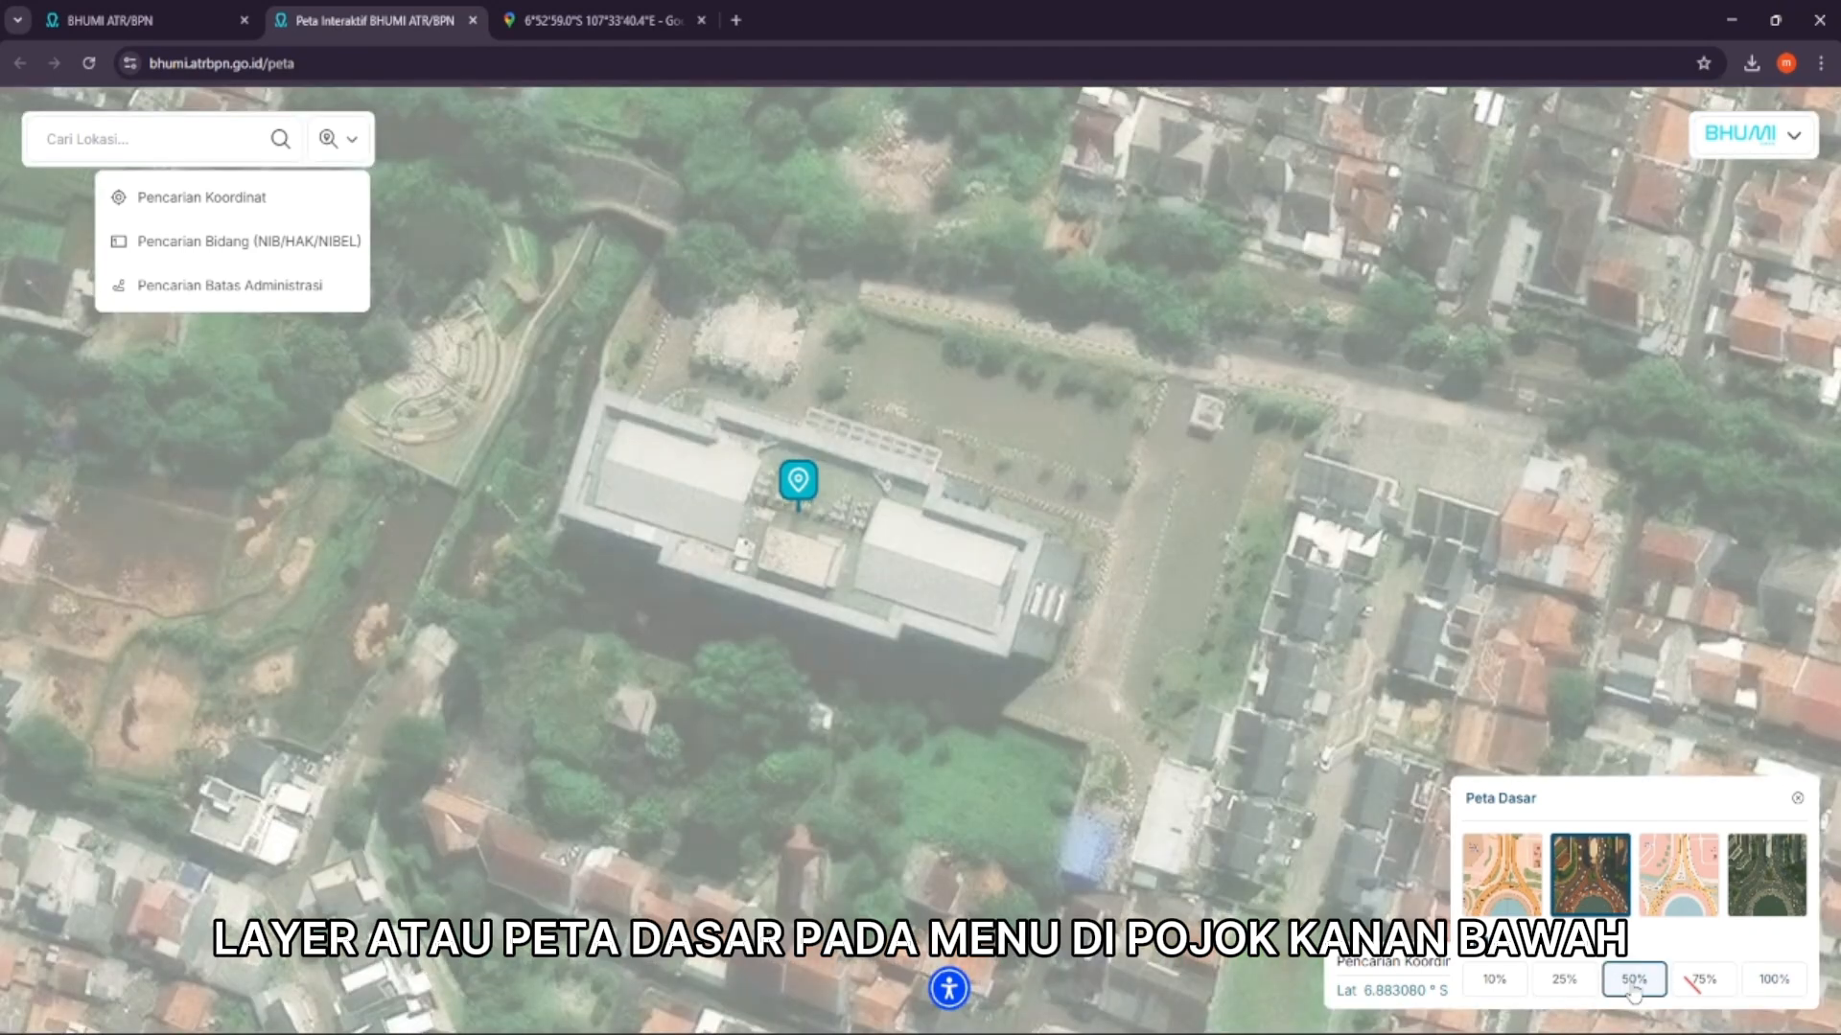
pyautogui.click(1697, 983)
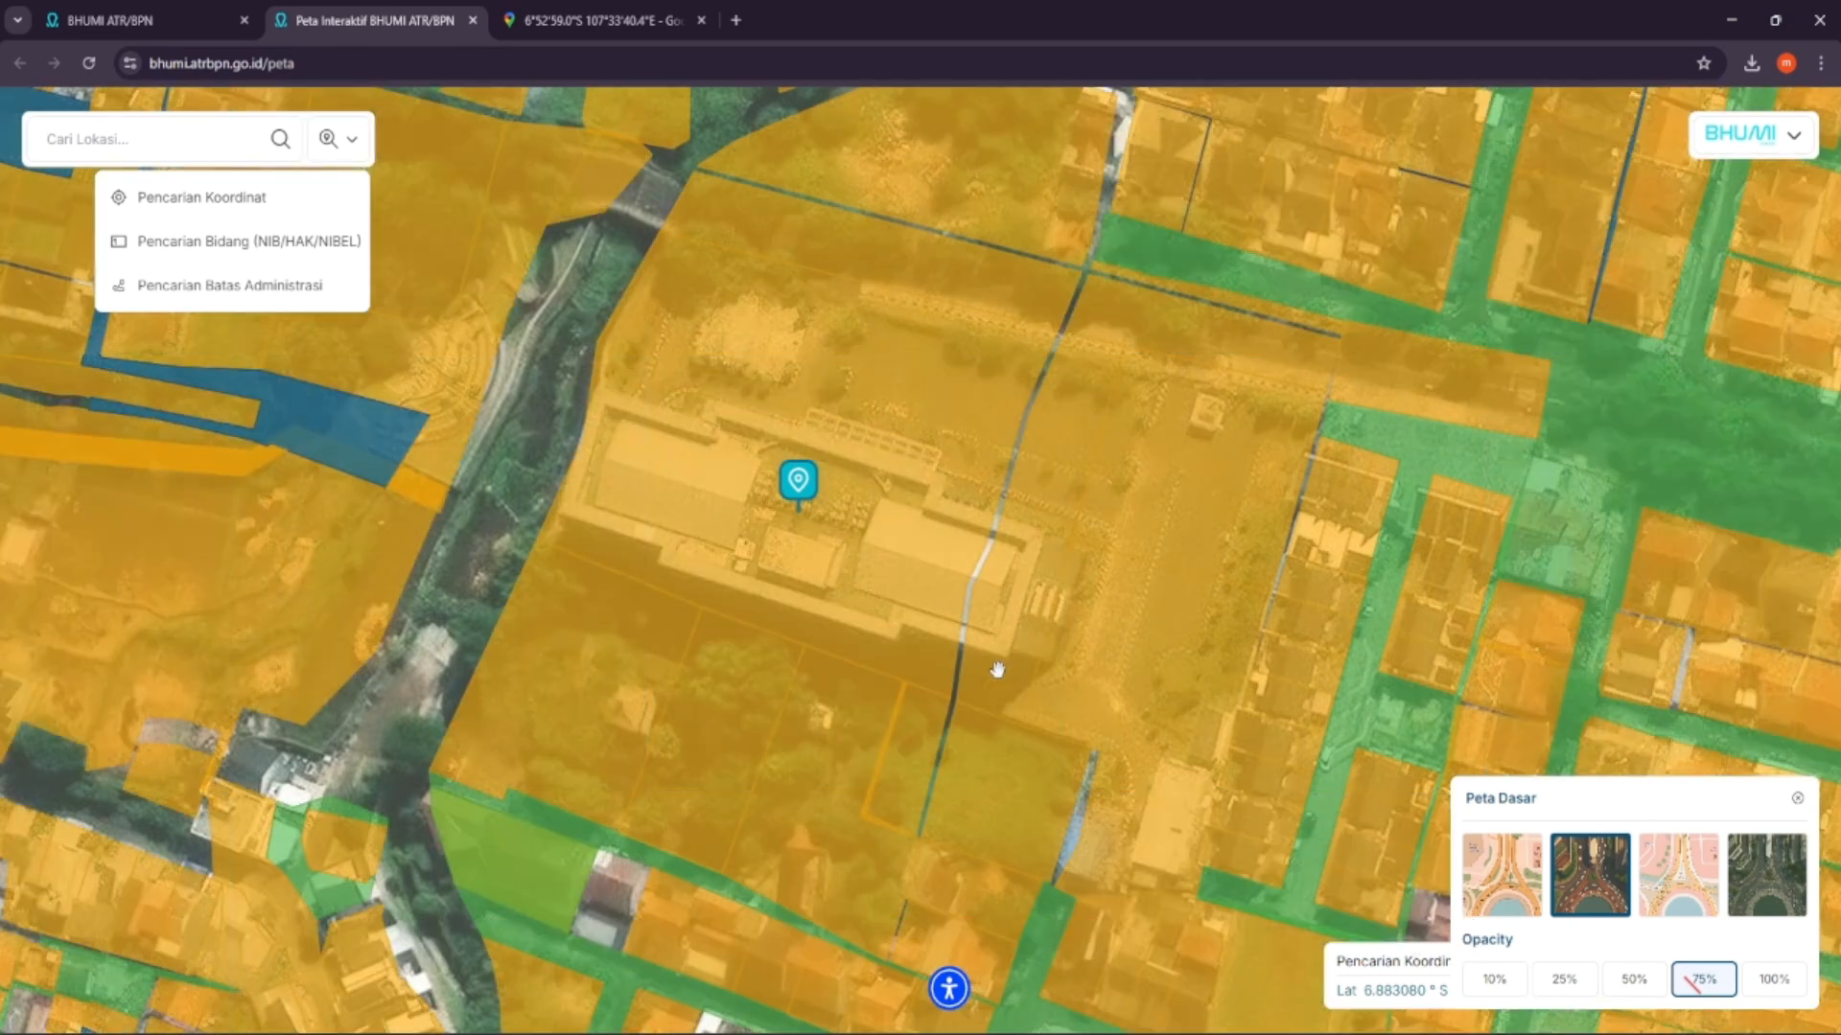
# Open the information for the parcel at the coordinate marker and examine its right type, area and boundary
pyautogui.click(737, 505)
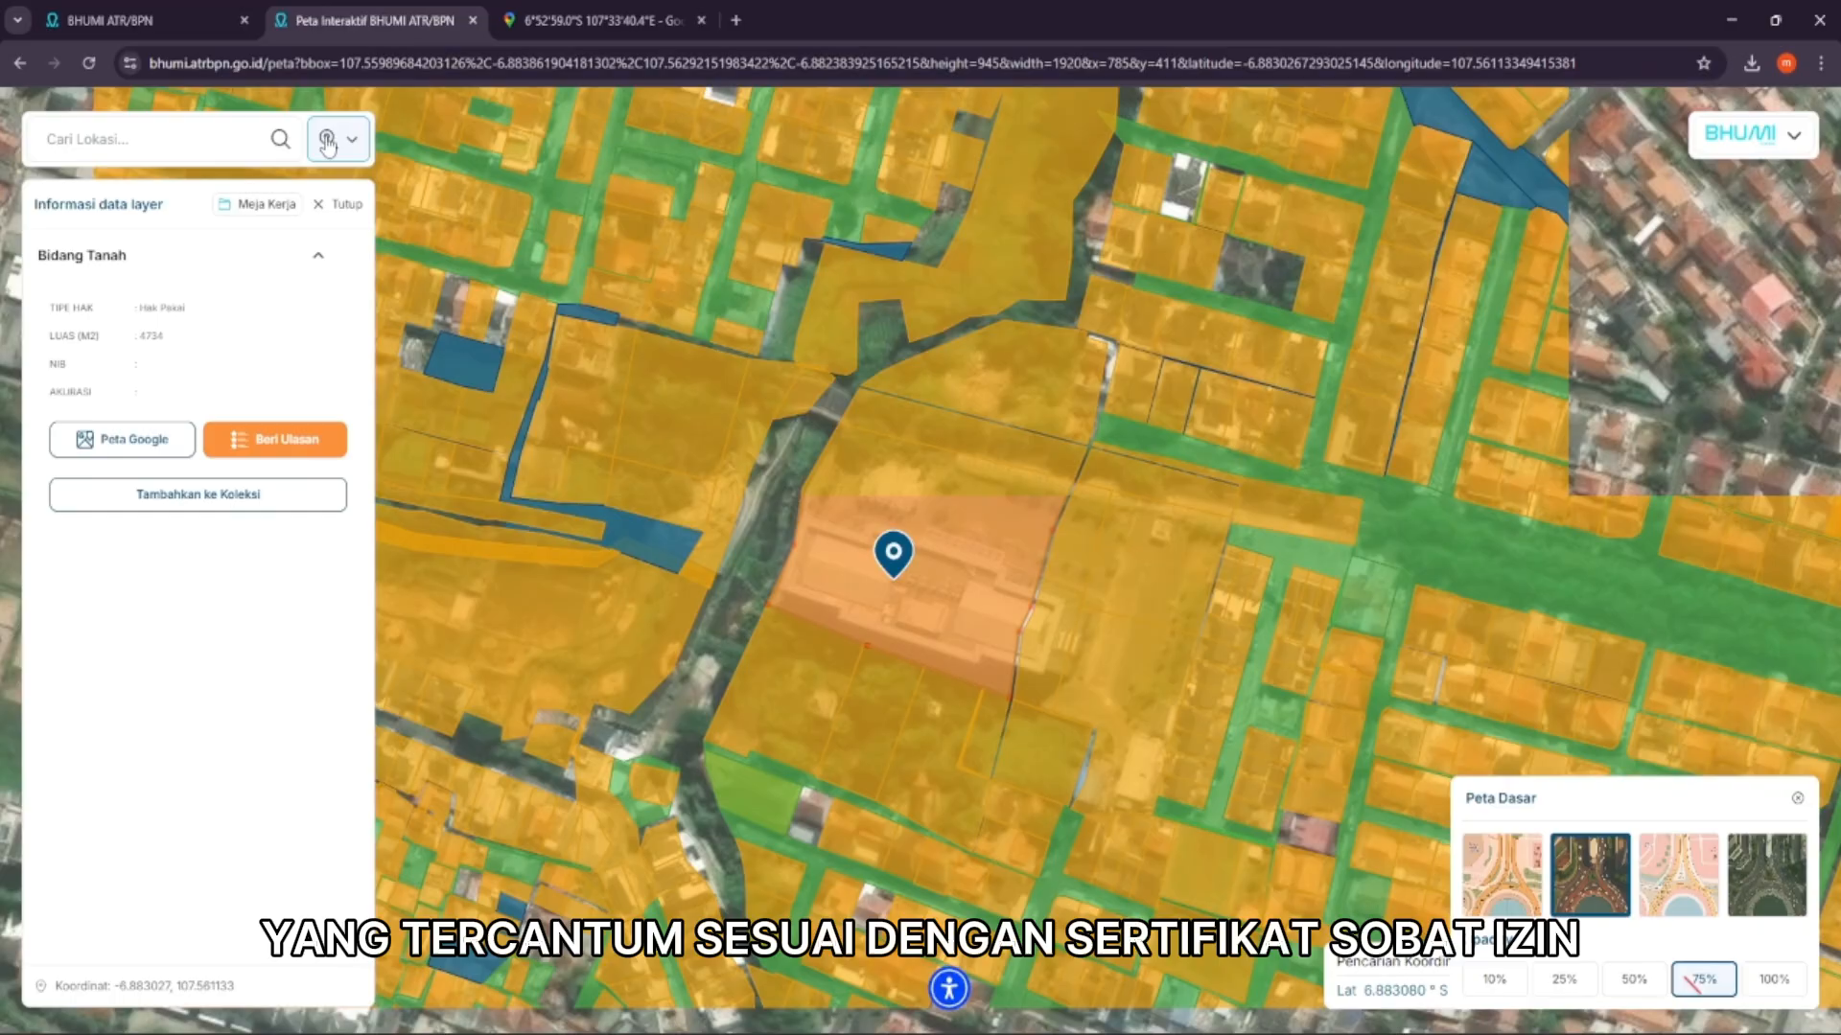
pyautogui.tripleClick(167, 310)
pyautogui.tripleClick(154, 337)
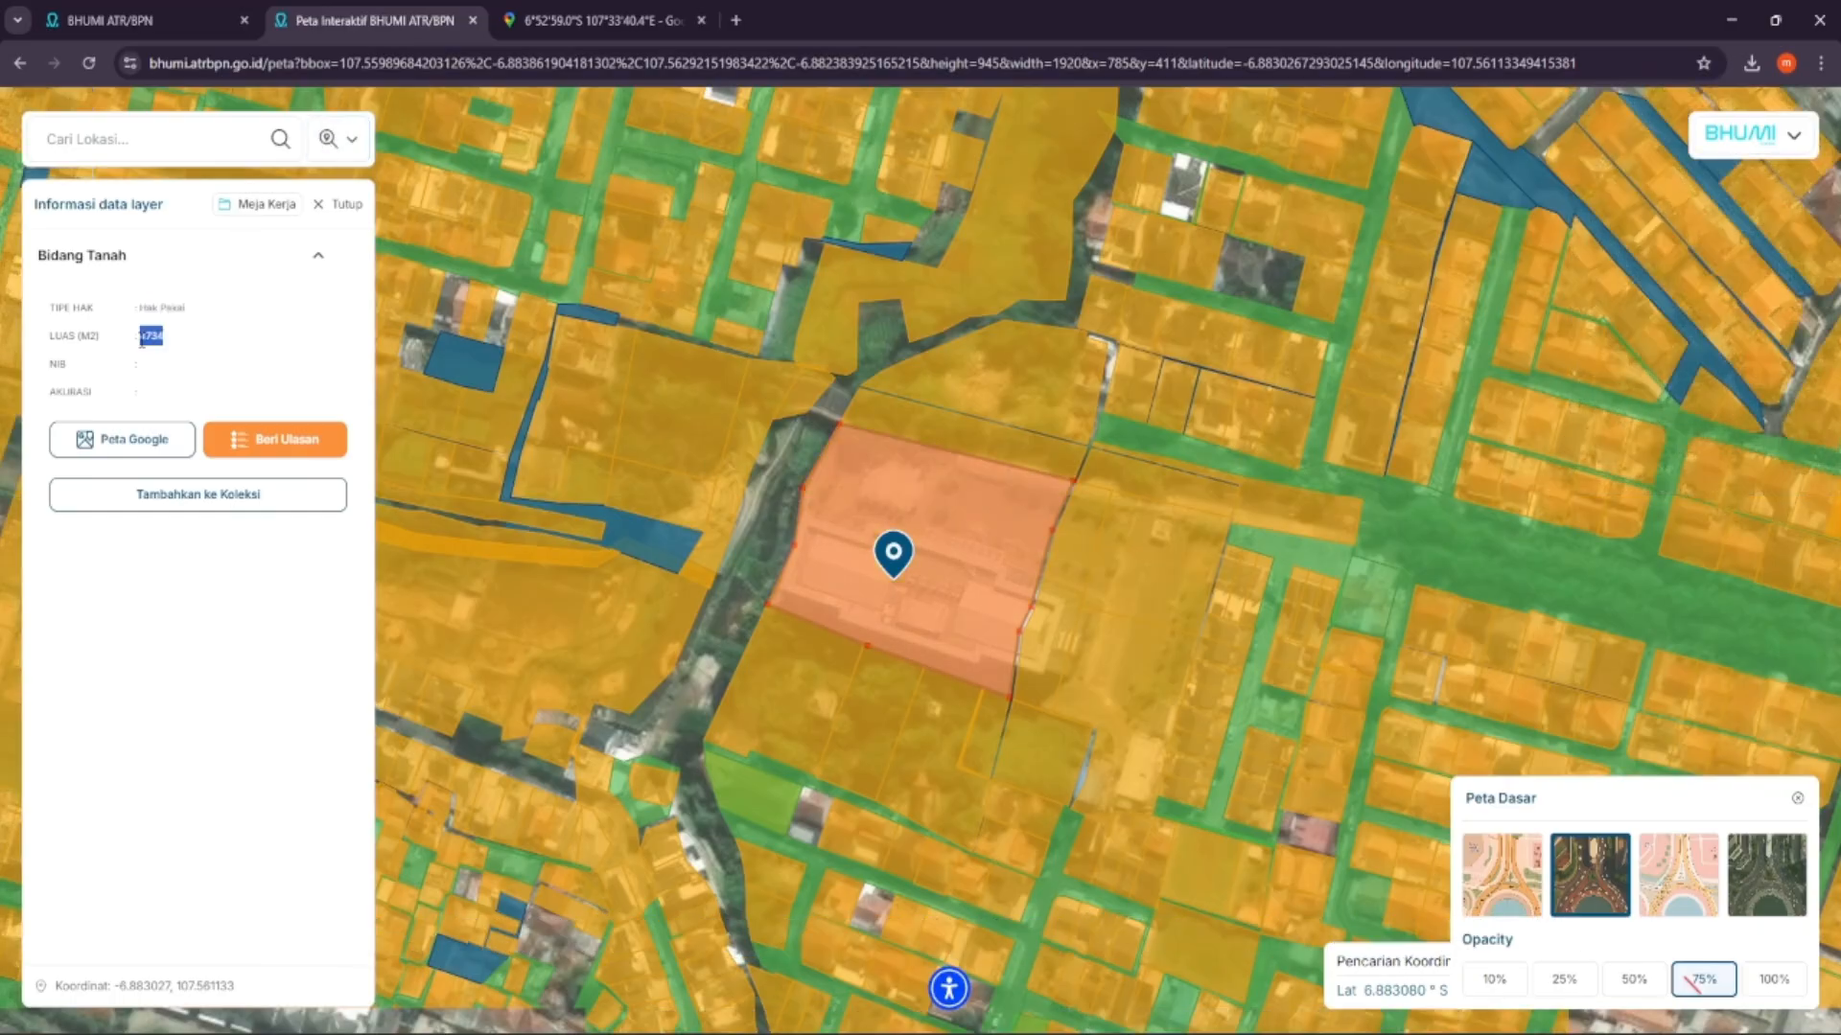
pyautogui.scroll(2, 935, 572)
pyautogui.scroll(3, 934, 572)
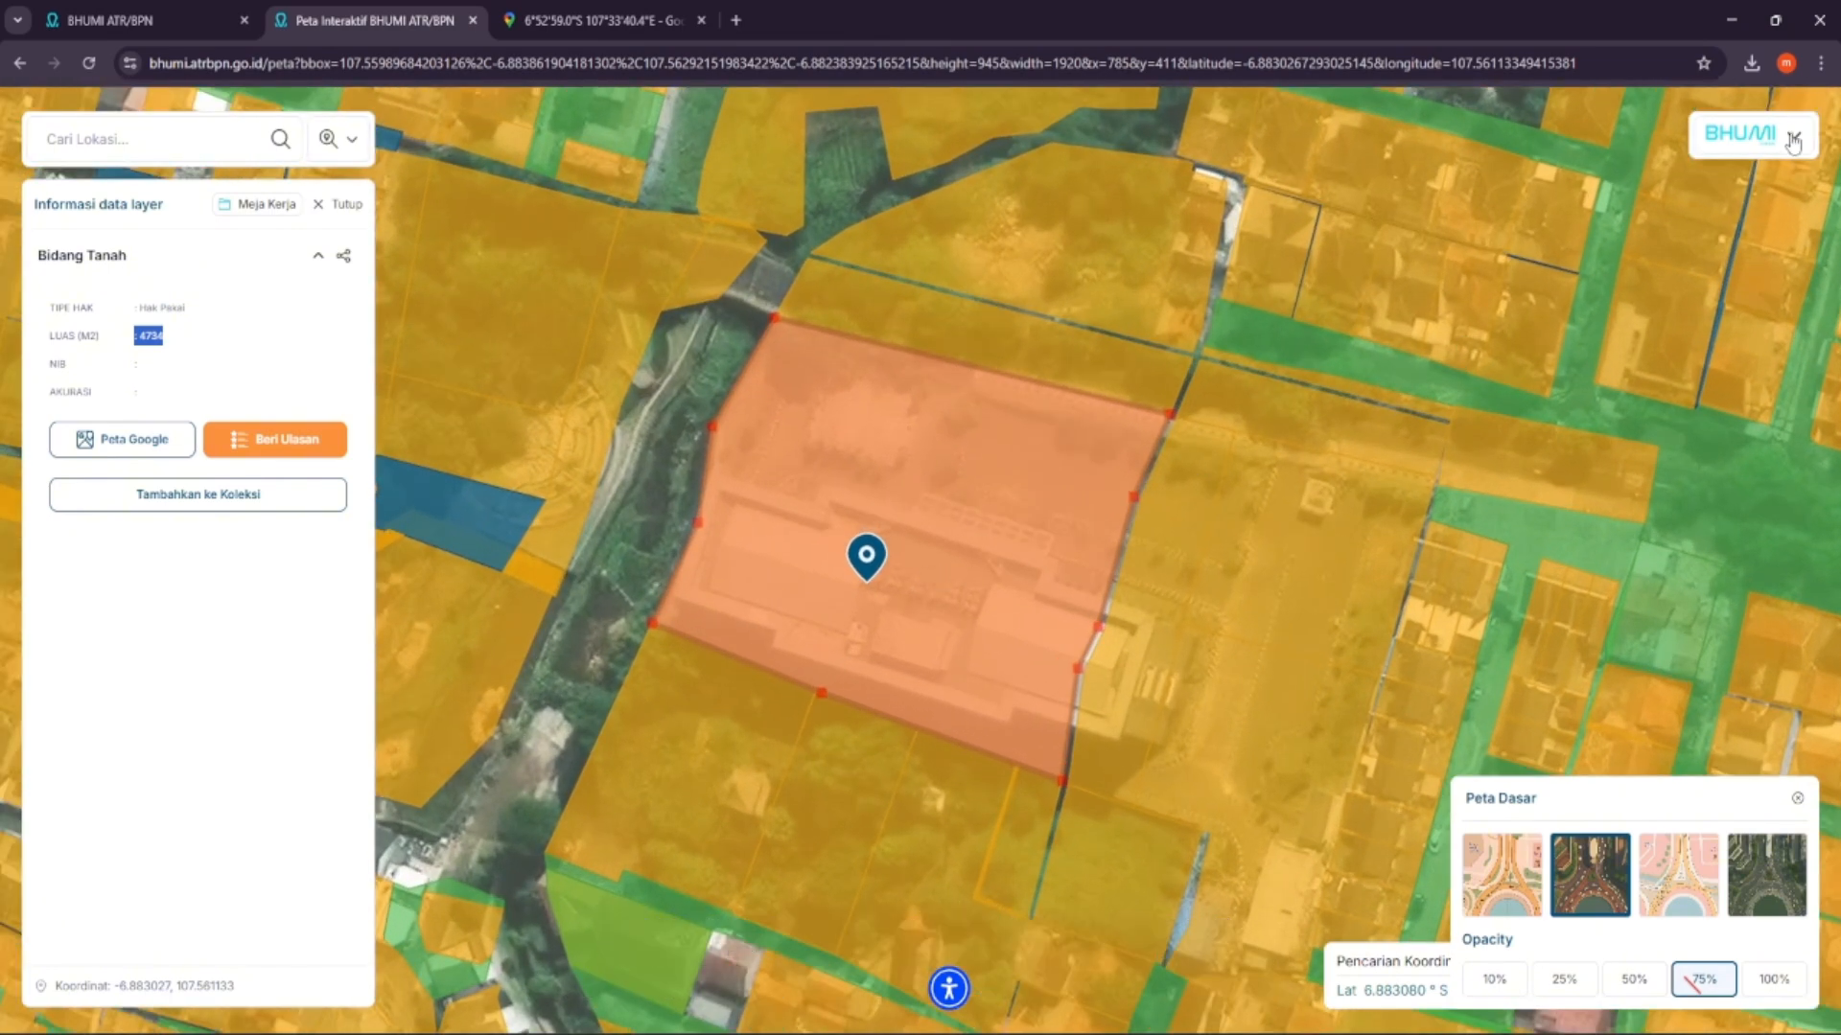
# Start a polygon digitisation with the Digitasi tool and name its layer MPP KOTA CIMAHI POLYGON
pyautogui.click(1793, 140)
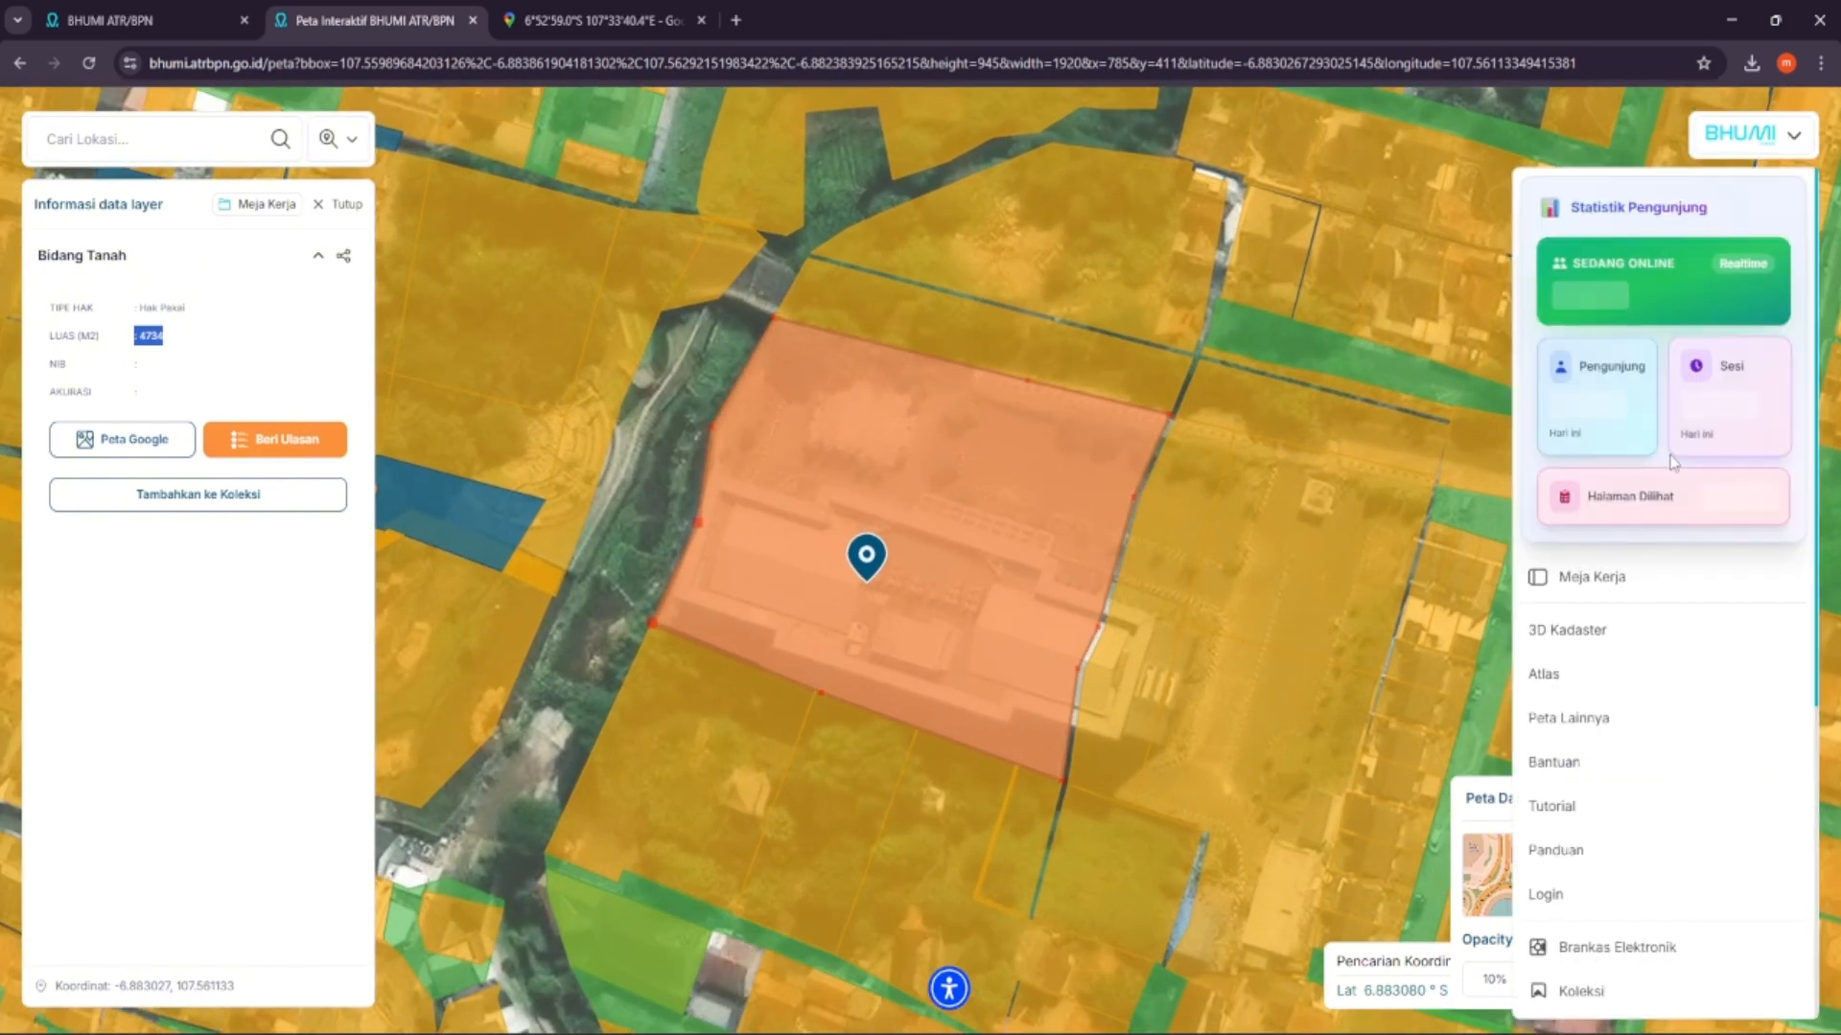
pyautogui.scroll(-3, 1620, 746)
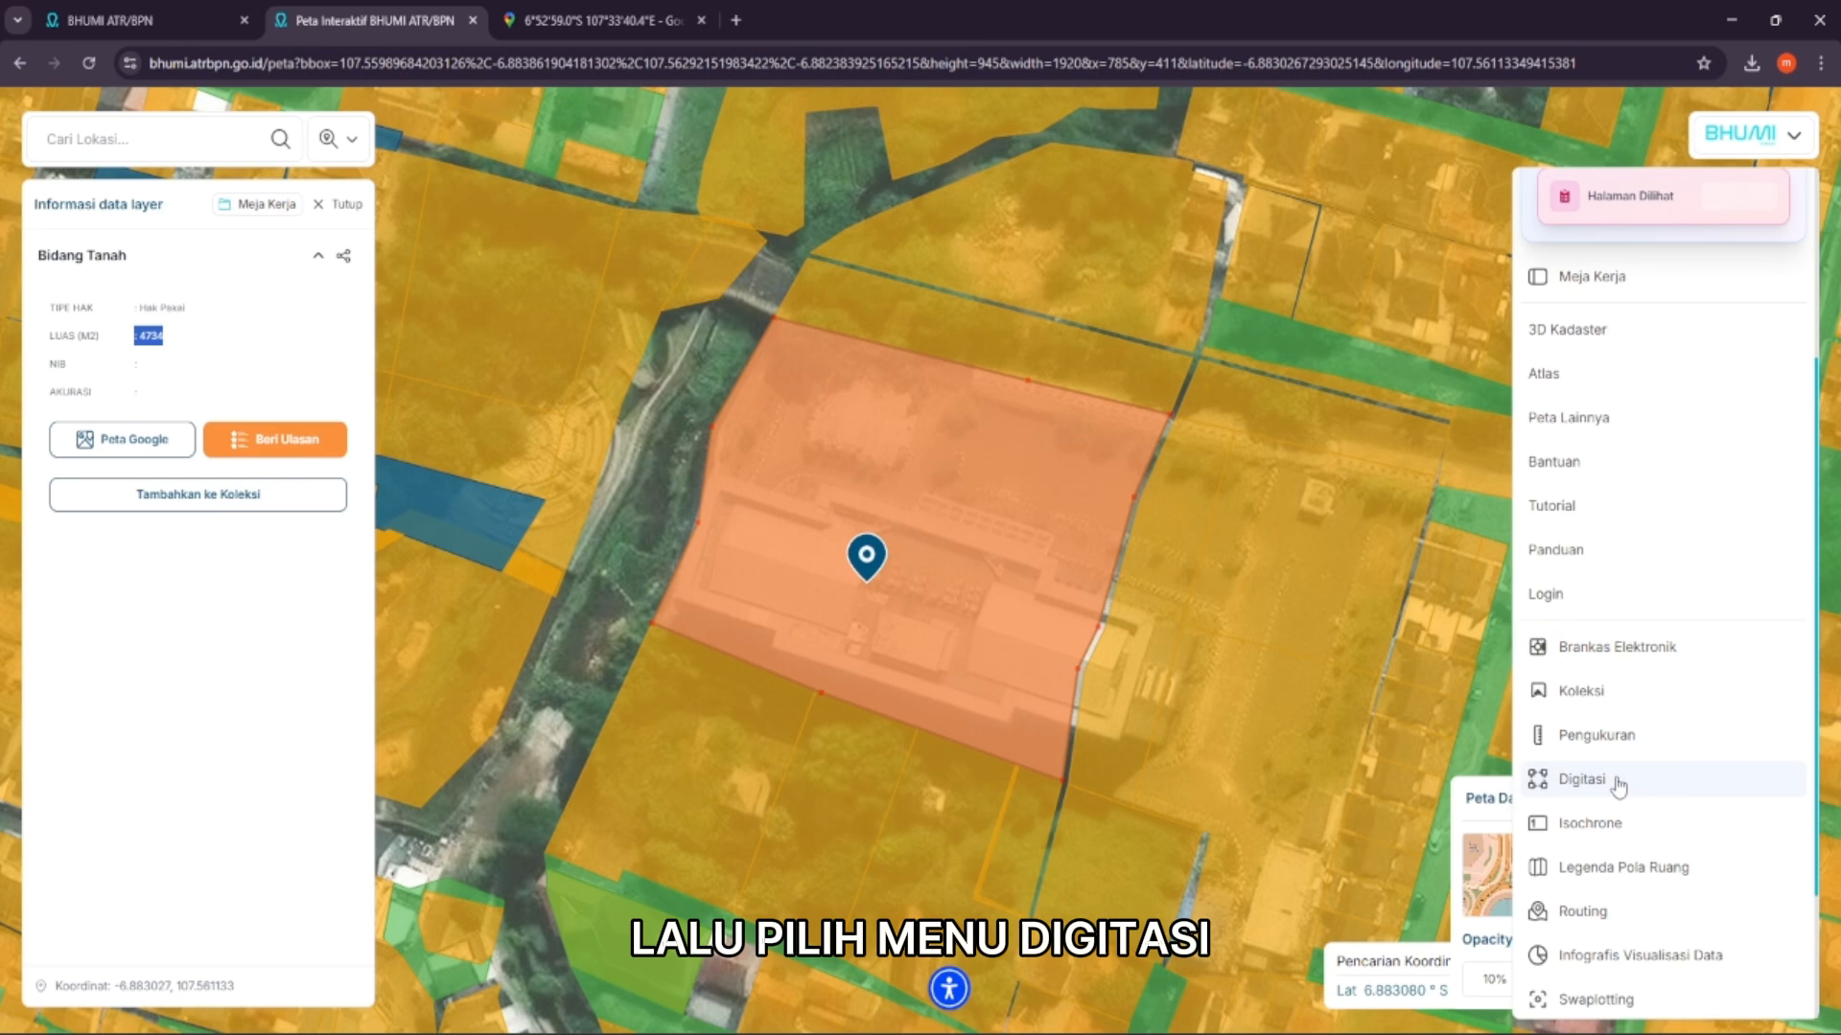
pyautogui.click(1615, 813)
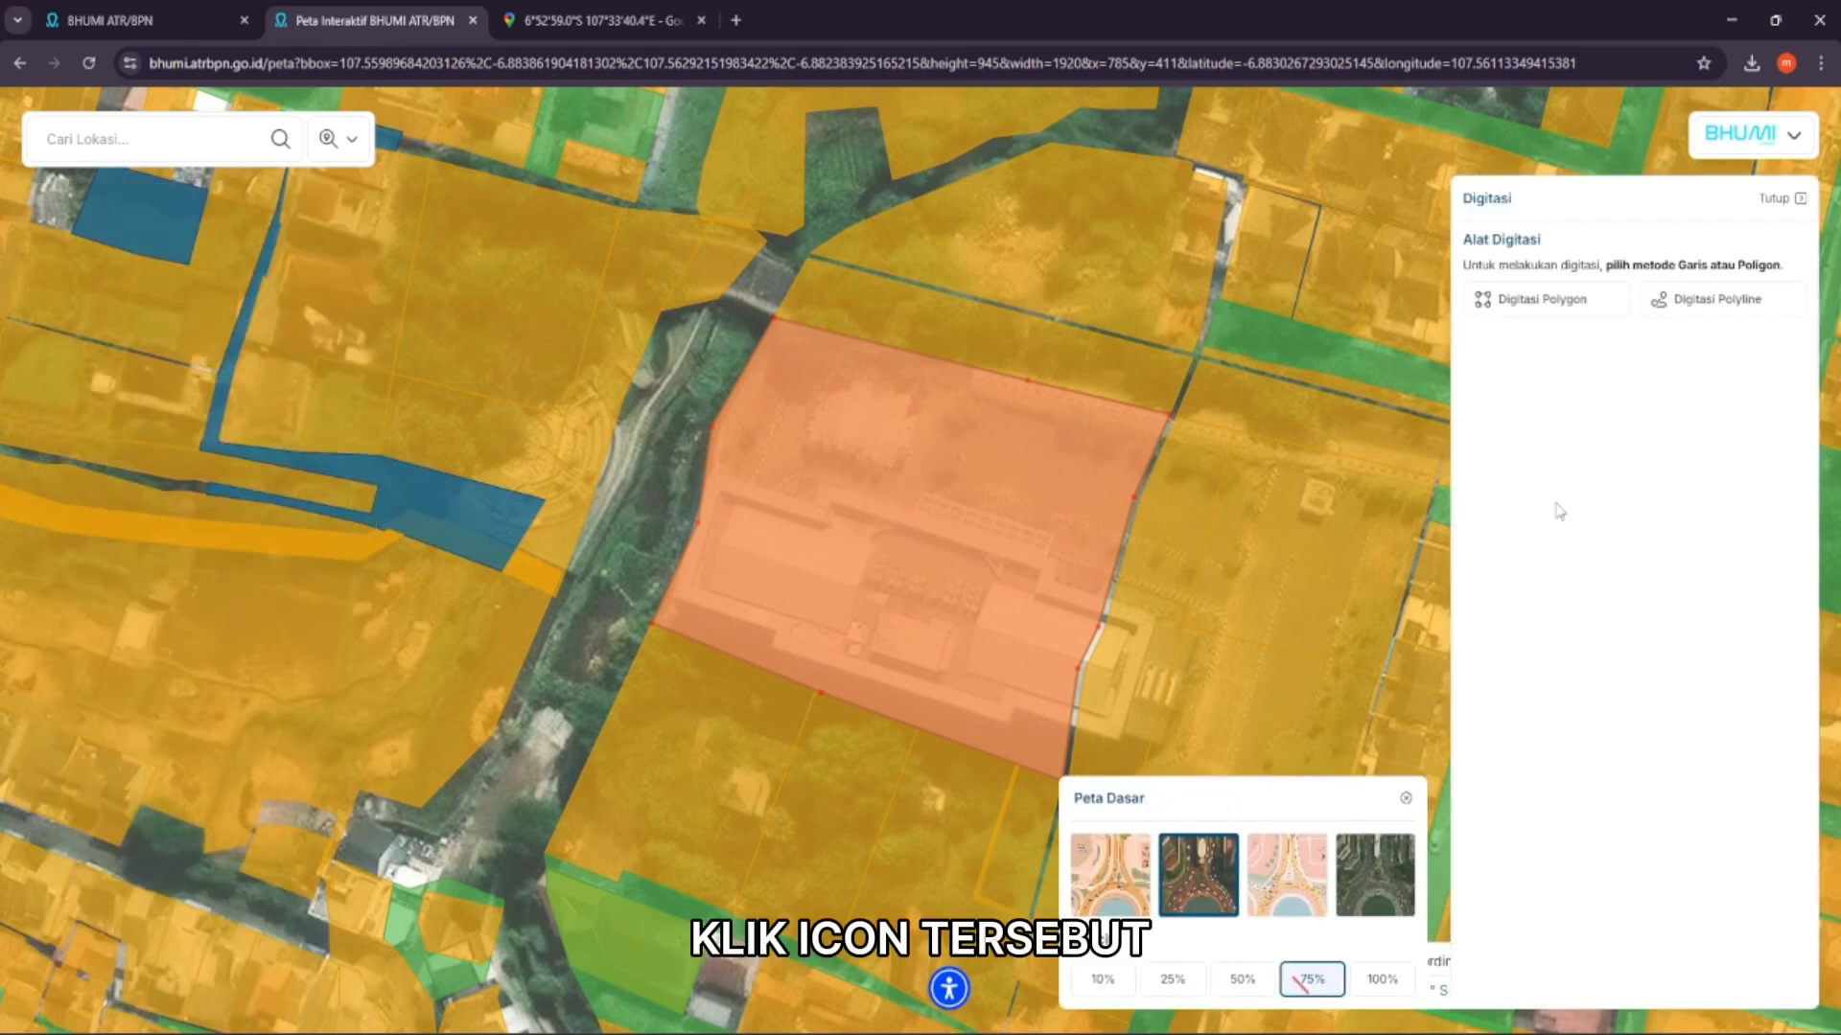
pyautogui.scroll(3, 1143, 674)
pyautogui.click(1541, 301)
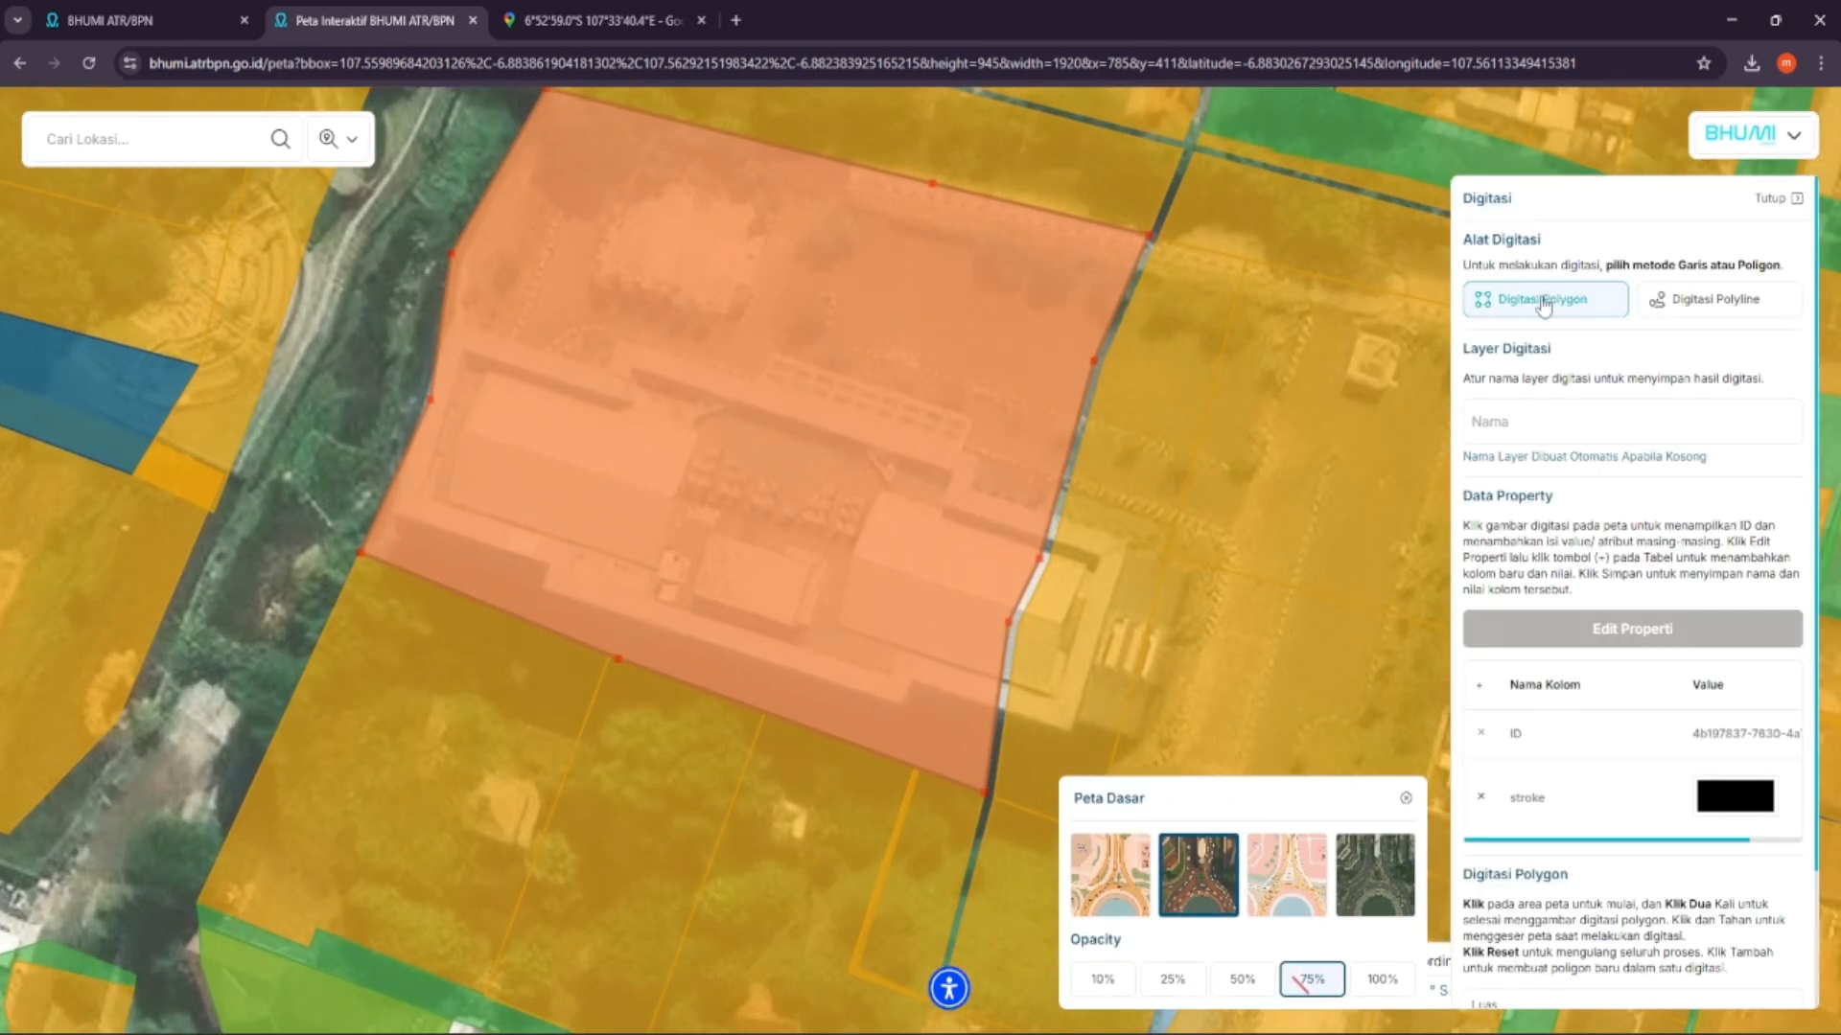
pyautogui.click(1510, 422)
pyautogui.write('MPP KO')
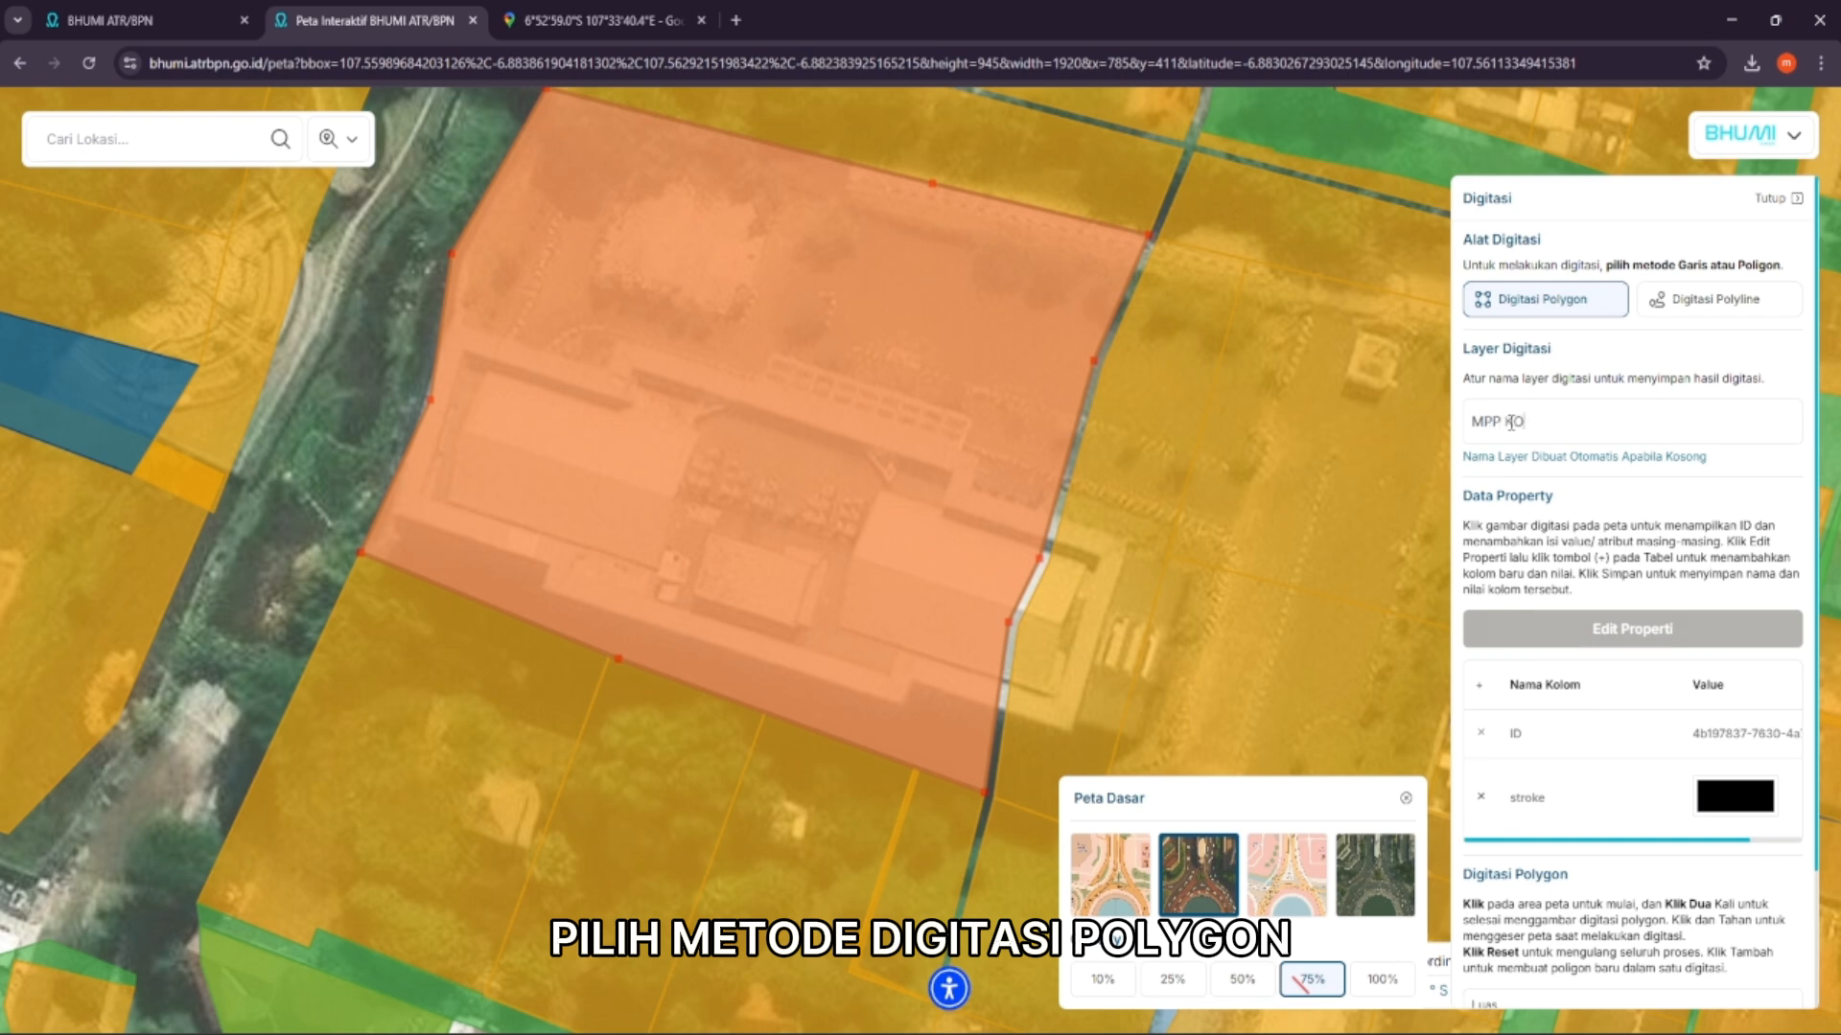
pyautogui.write('TA CIMAHI POLYGON')
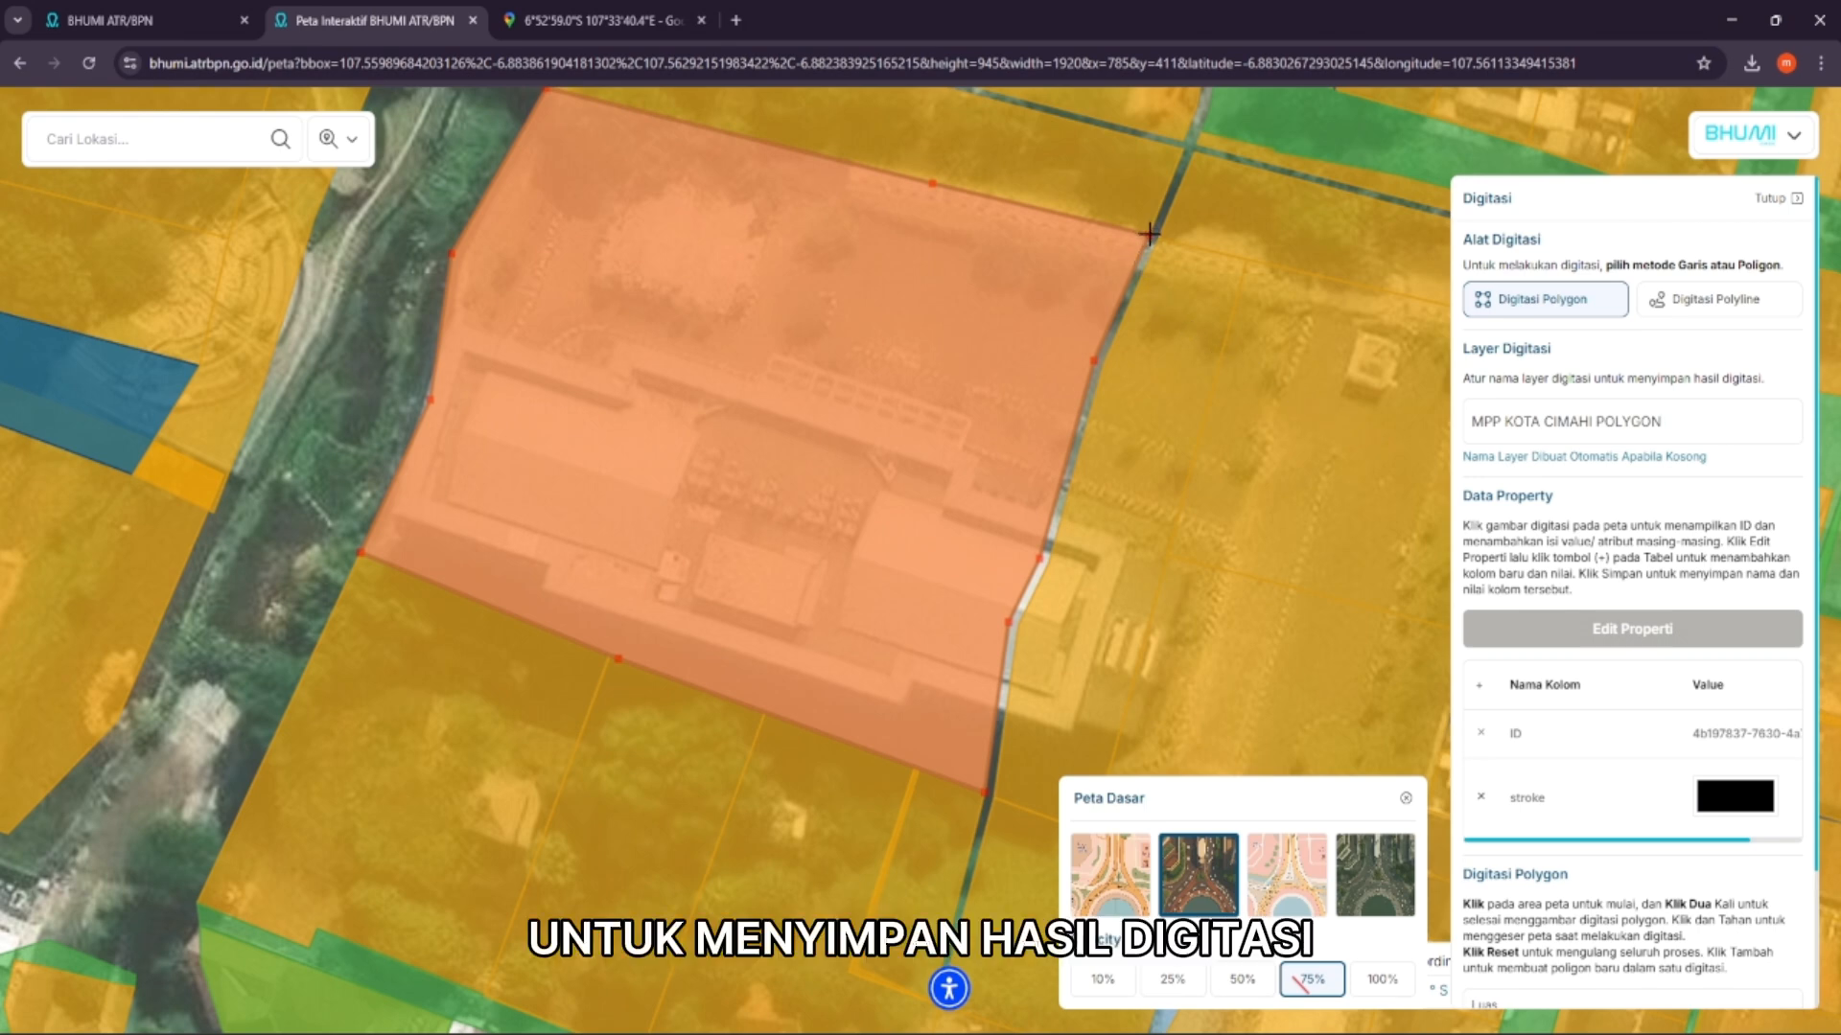
# Trace the highlighted parcel's boundary corner by corner as a closed digitised polygon
pyautogui.click(547, 91)
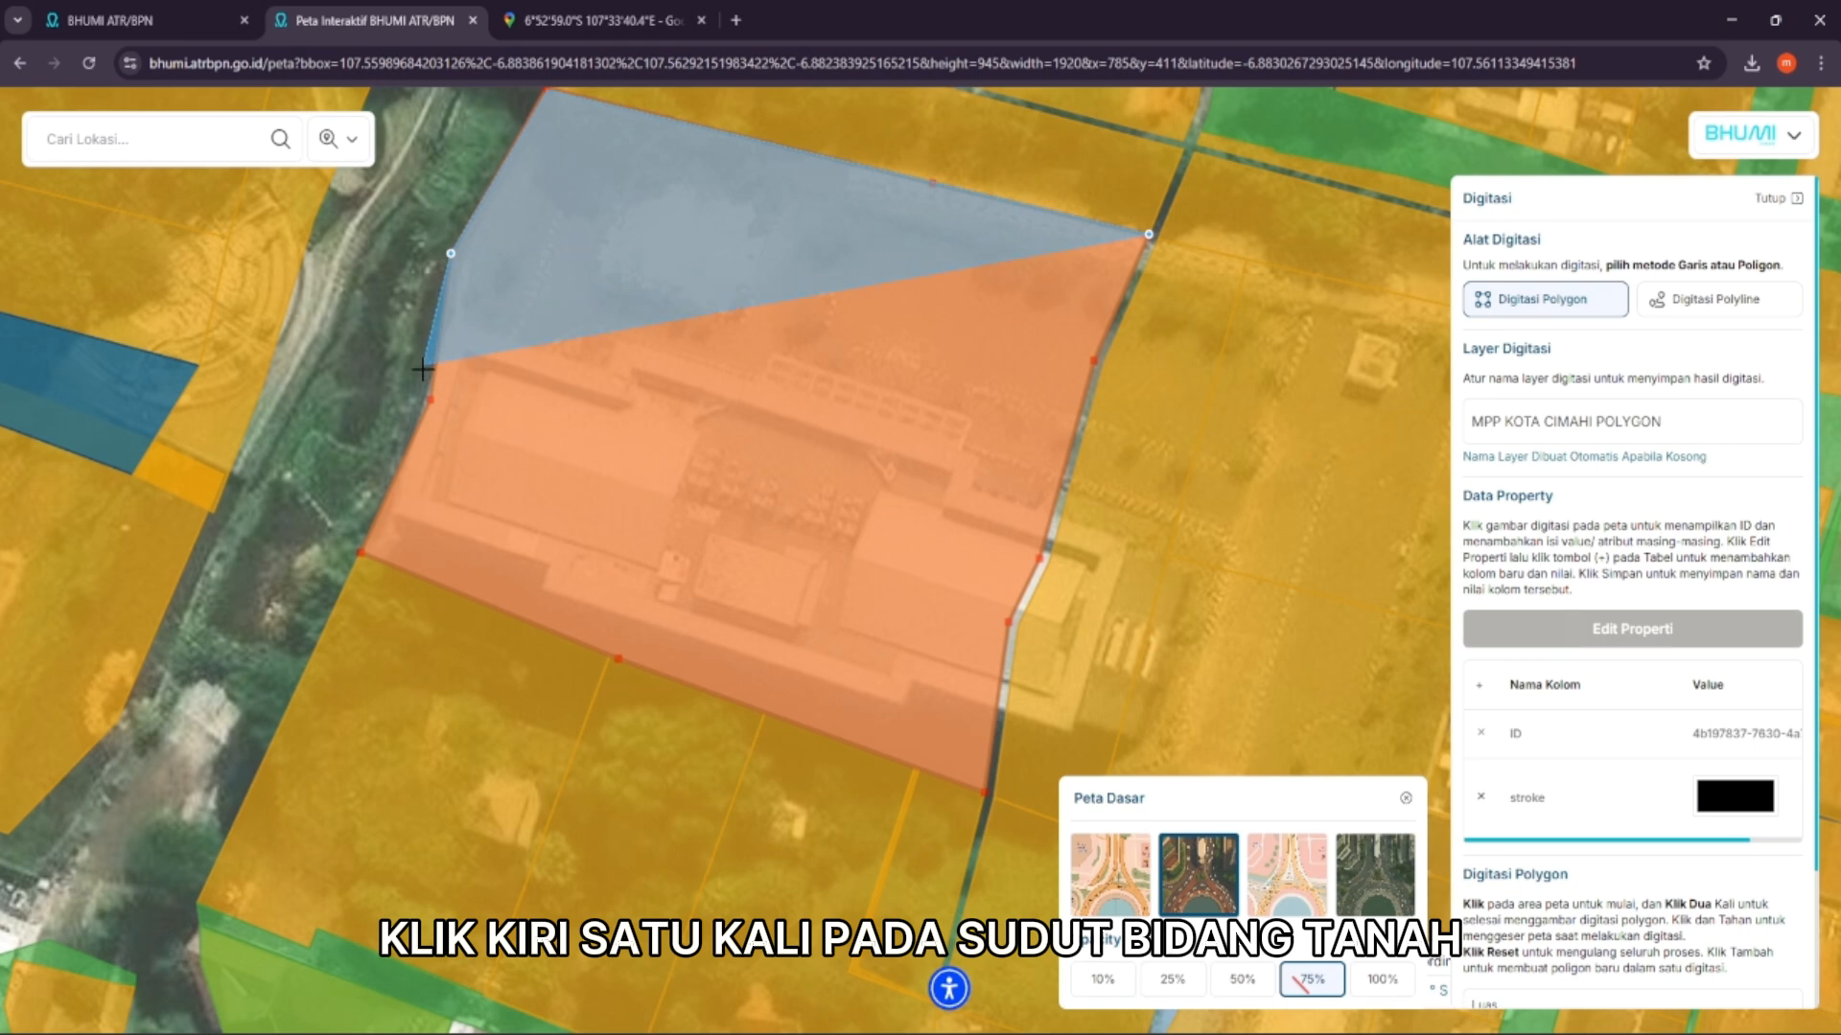
pyautogui.click(359, 554)
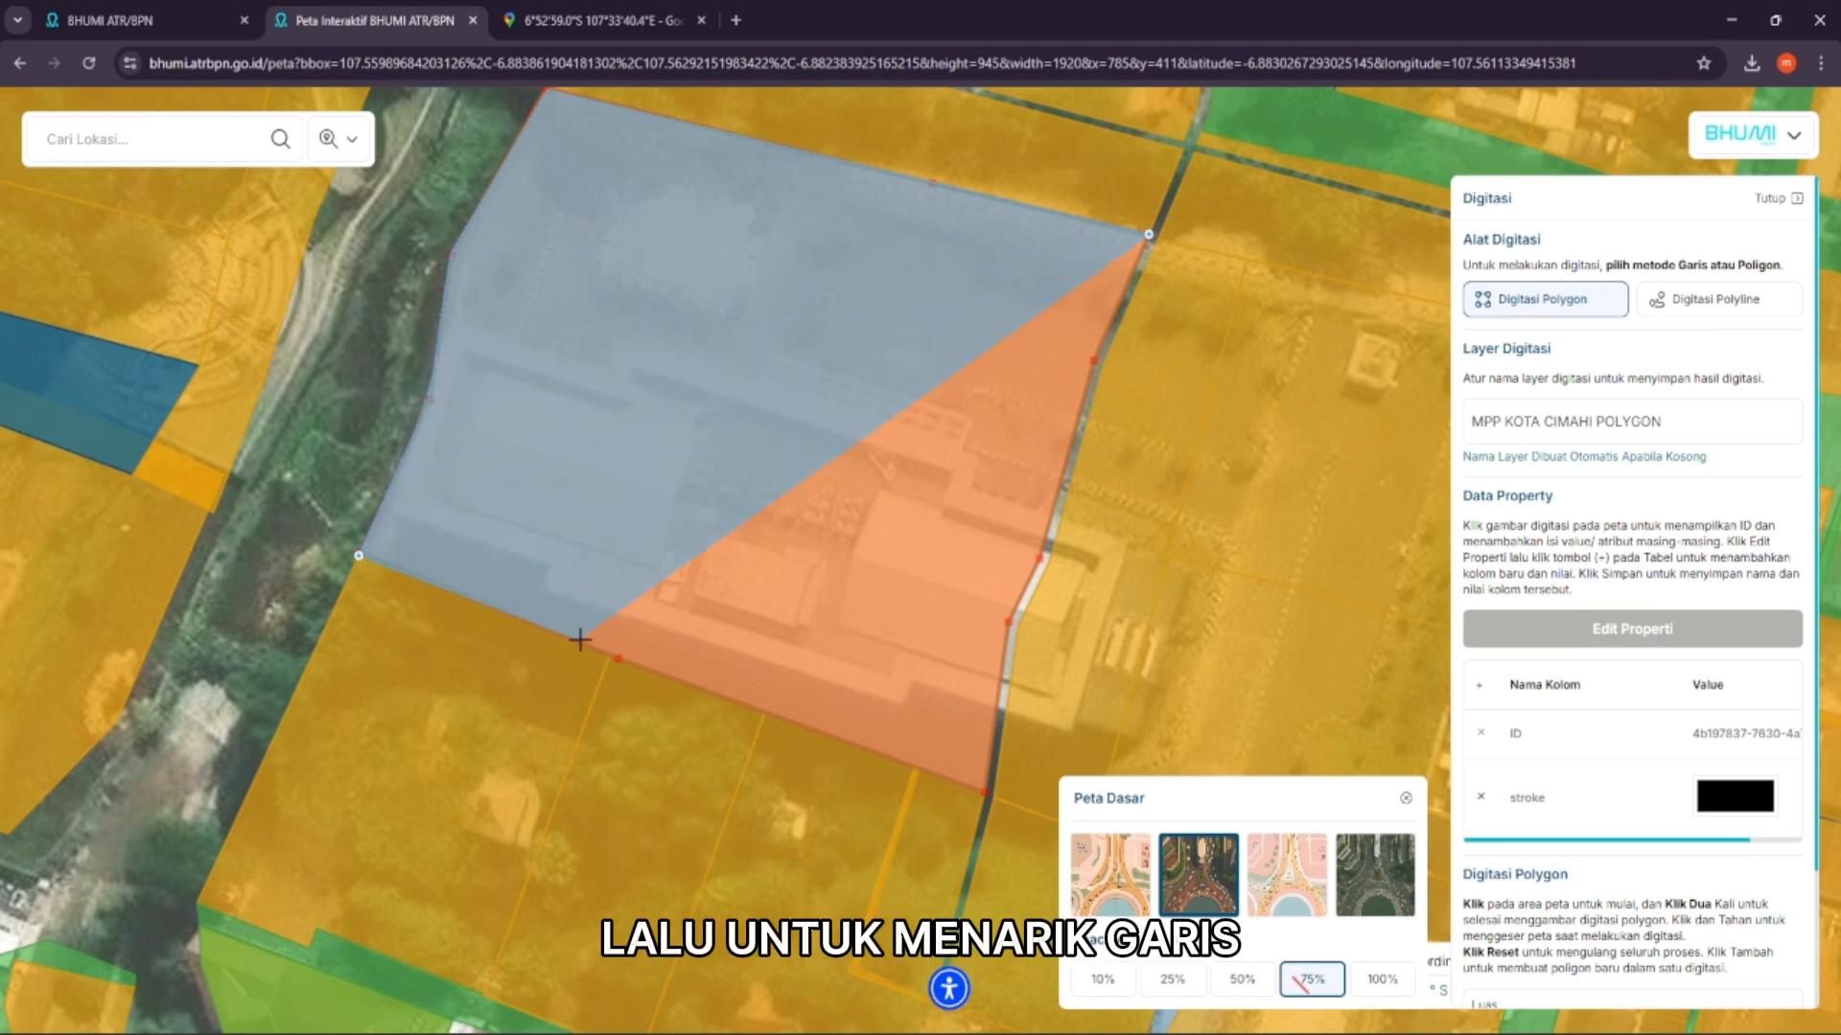
pyautogui.click(620, 658)
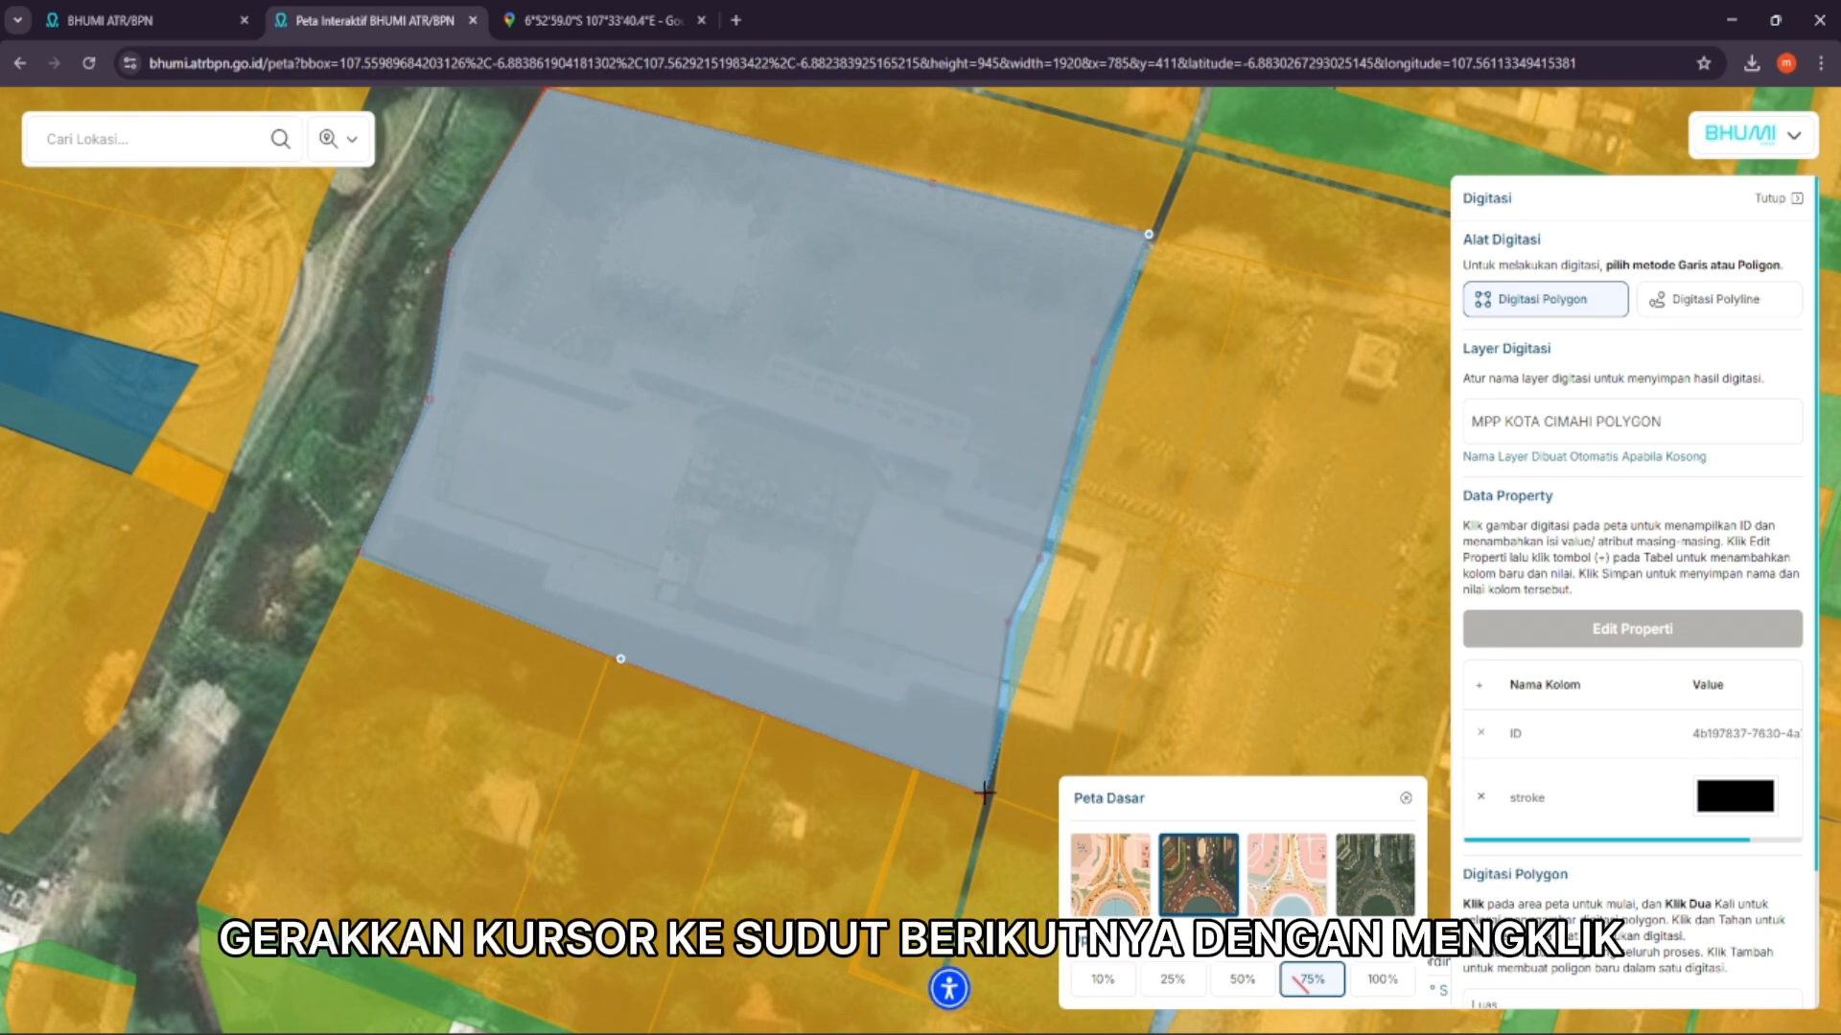
pyautogui.click(984, 791)
pyautogui.click(1008, 623)
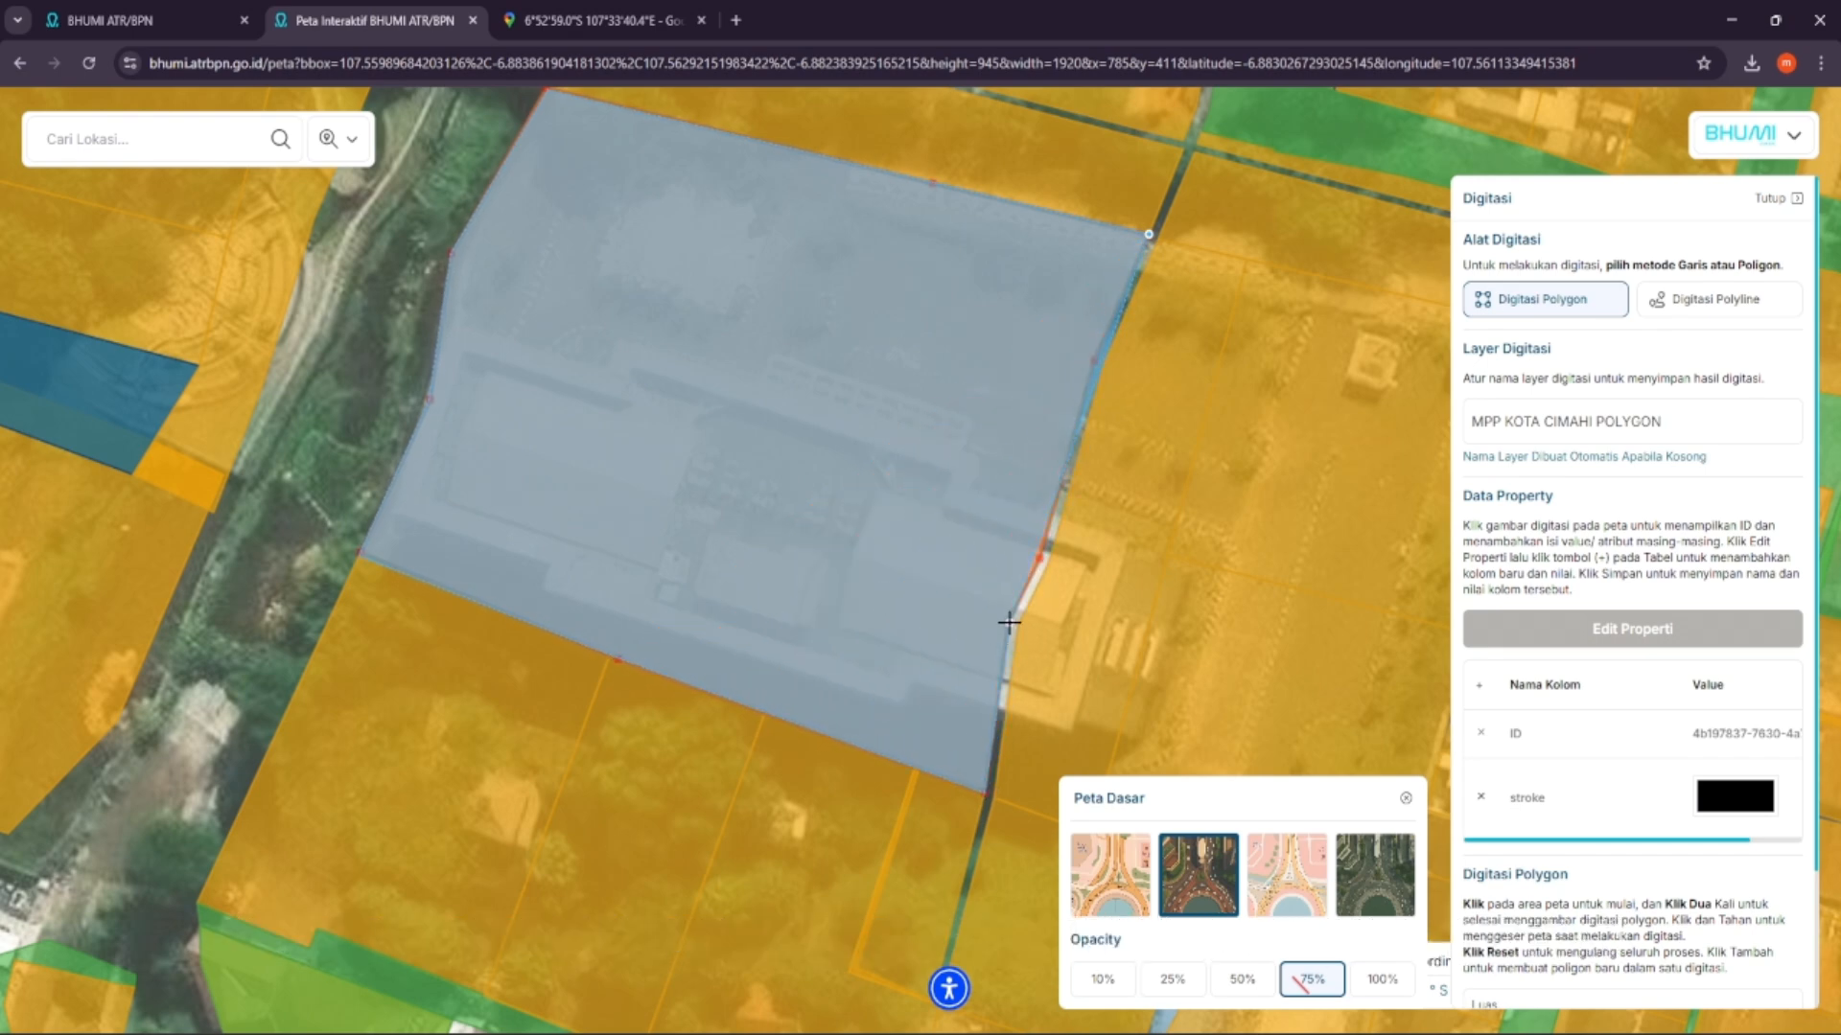
pyautogui.click(1042, 559)
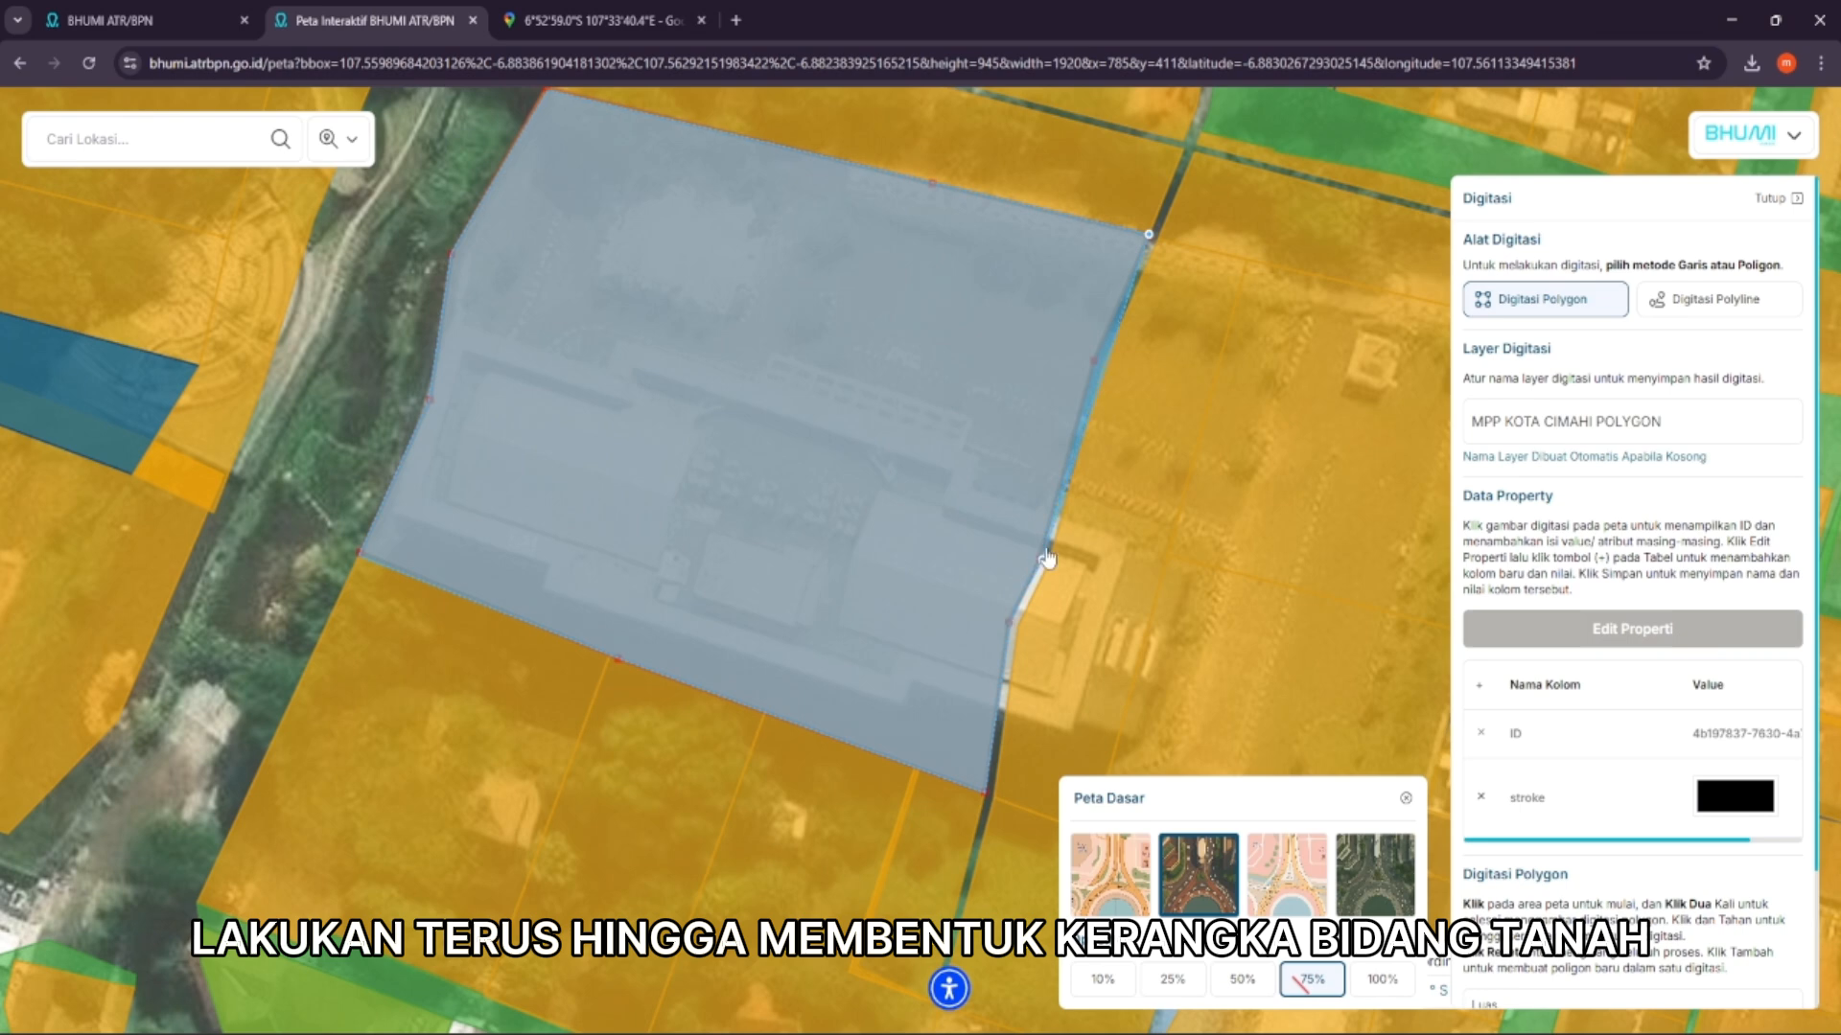
pyautogui.doubleClick(1094, 359)
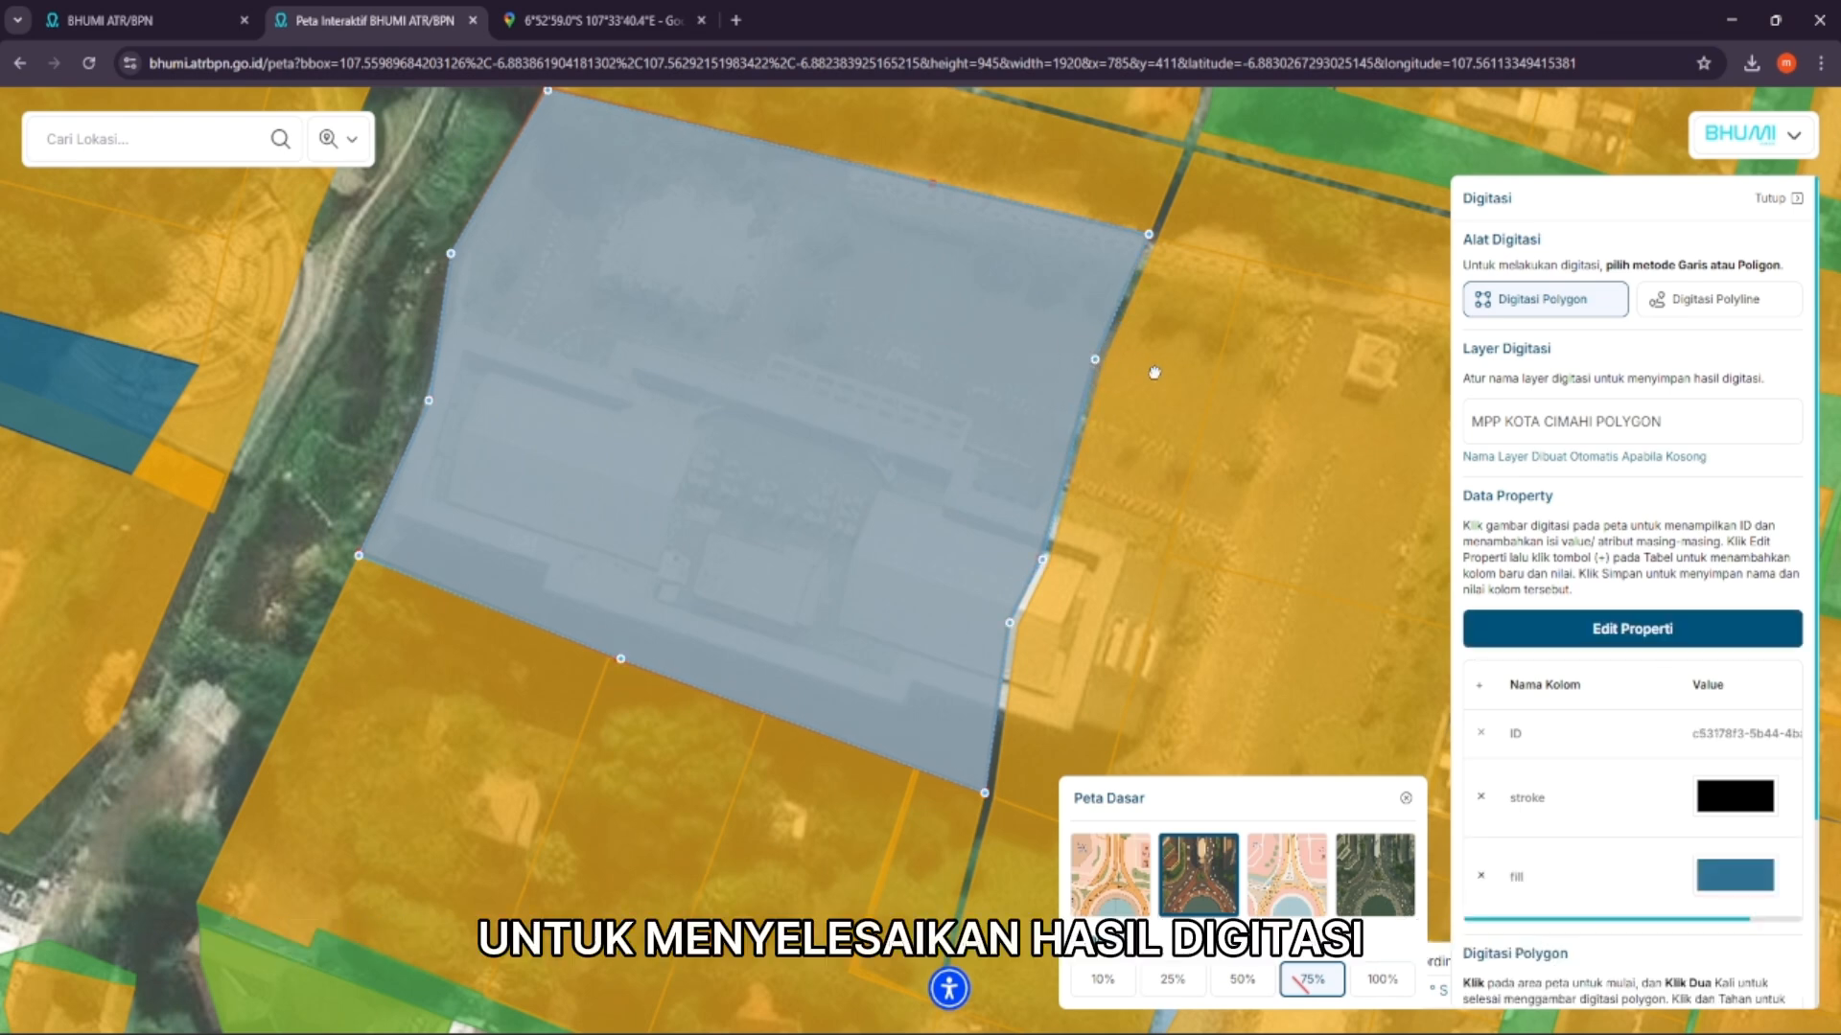
# Align the digitised polygon's northwest corner and the bend on its eastern edge with the parcel boundary, checking the computed area
pyautogui.moveTo(1150, 371); pyautogui.dragTo(1043, 525)
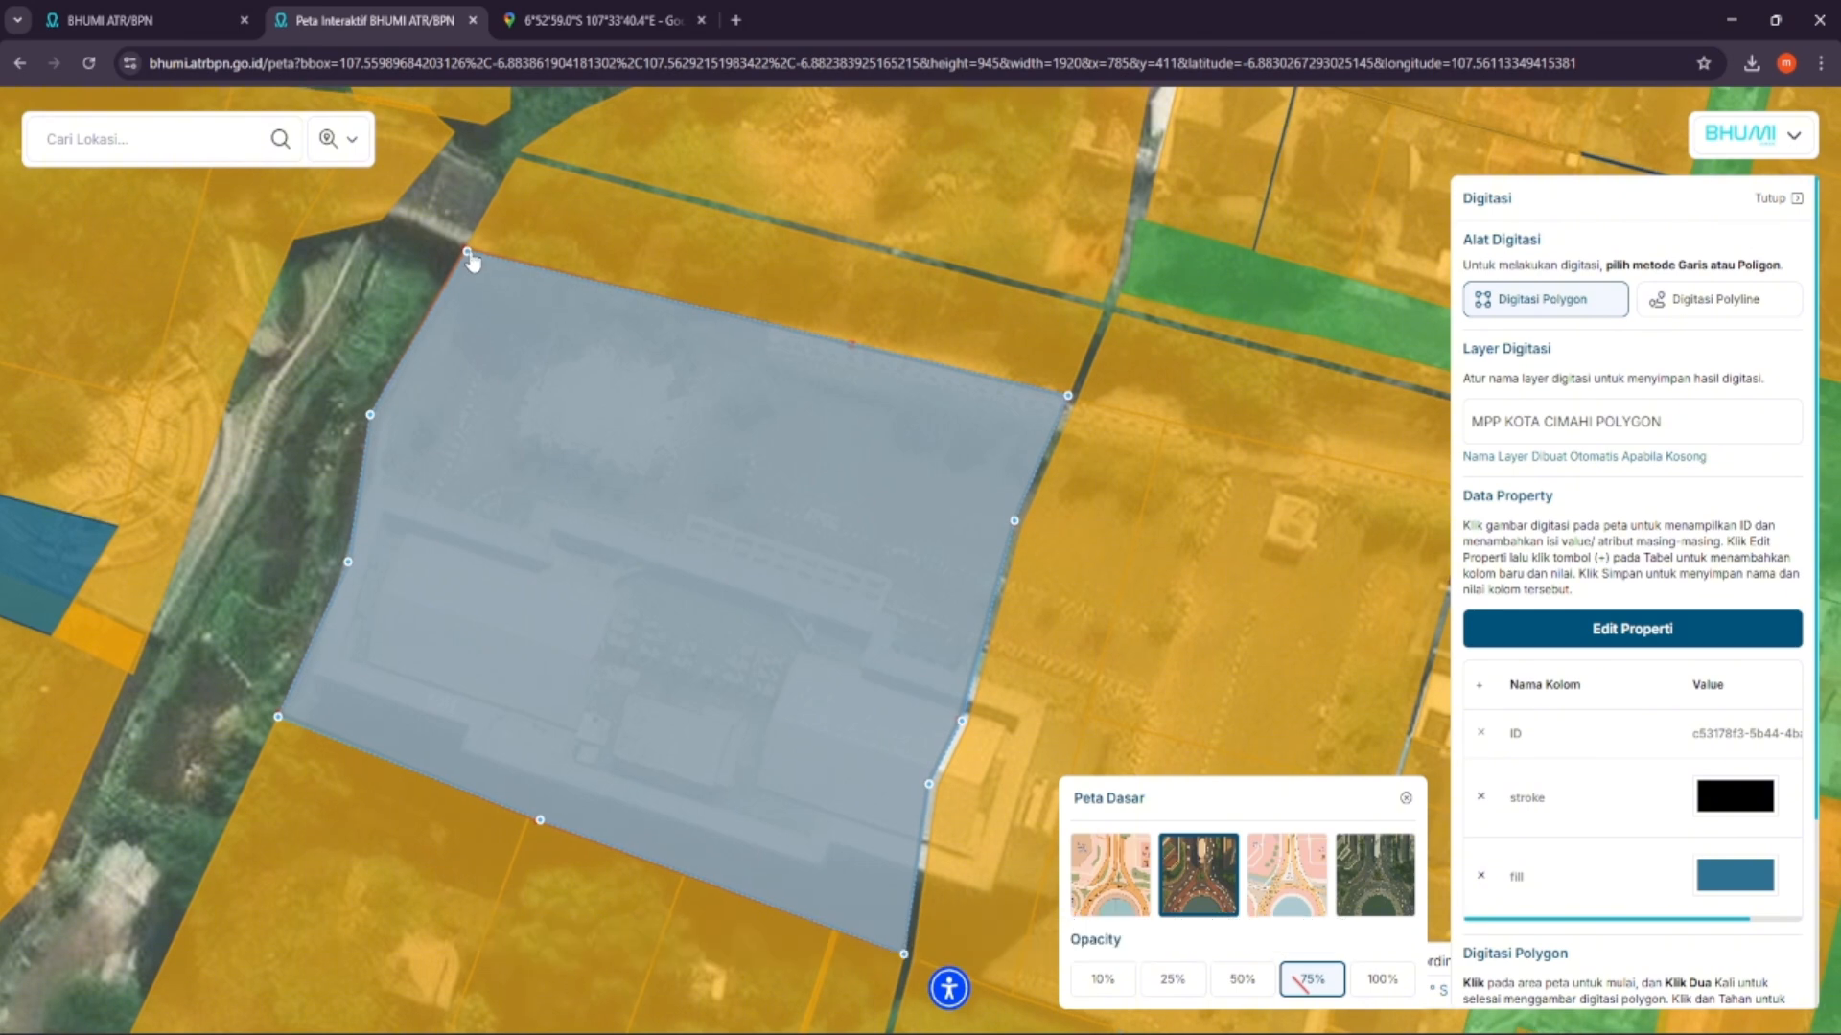
pyautogui.moveTo(467, 250); pyautogui.dragTo(465, 247)
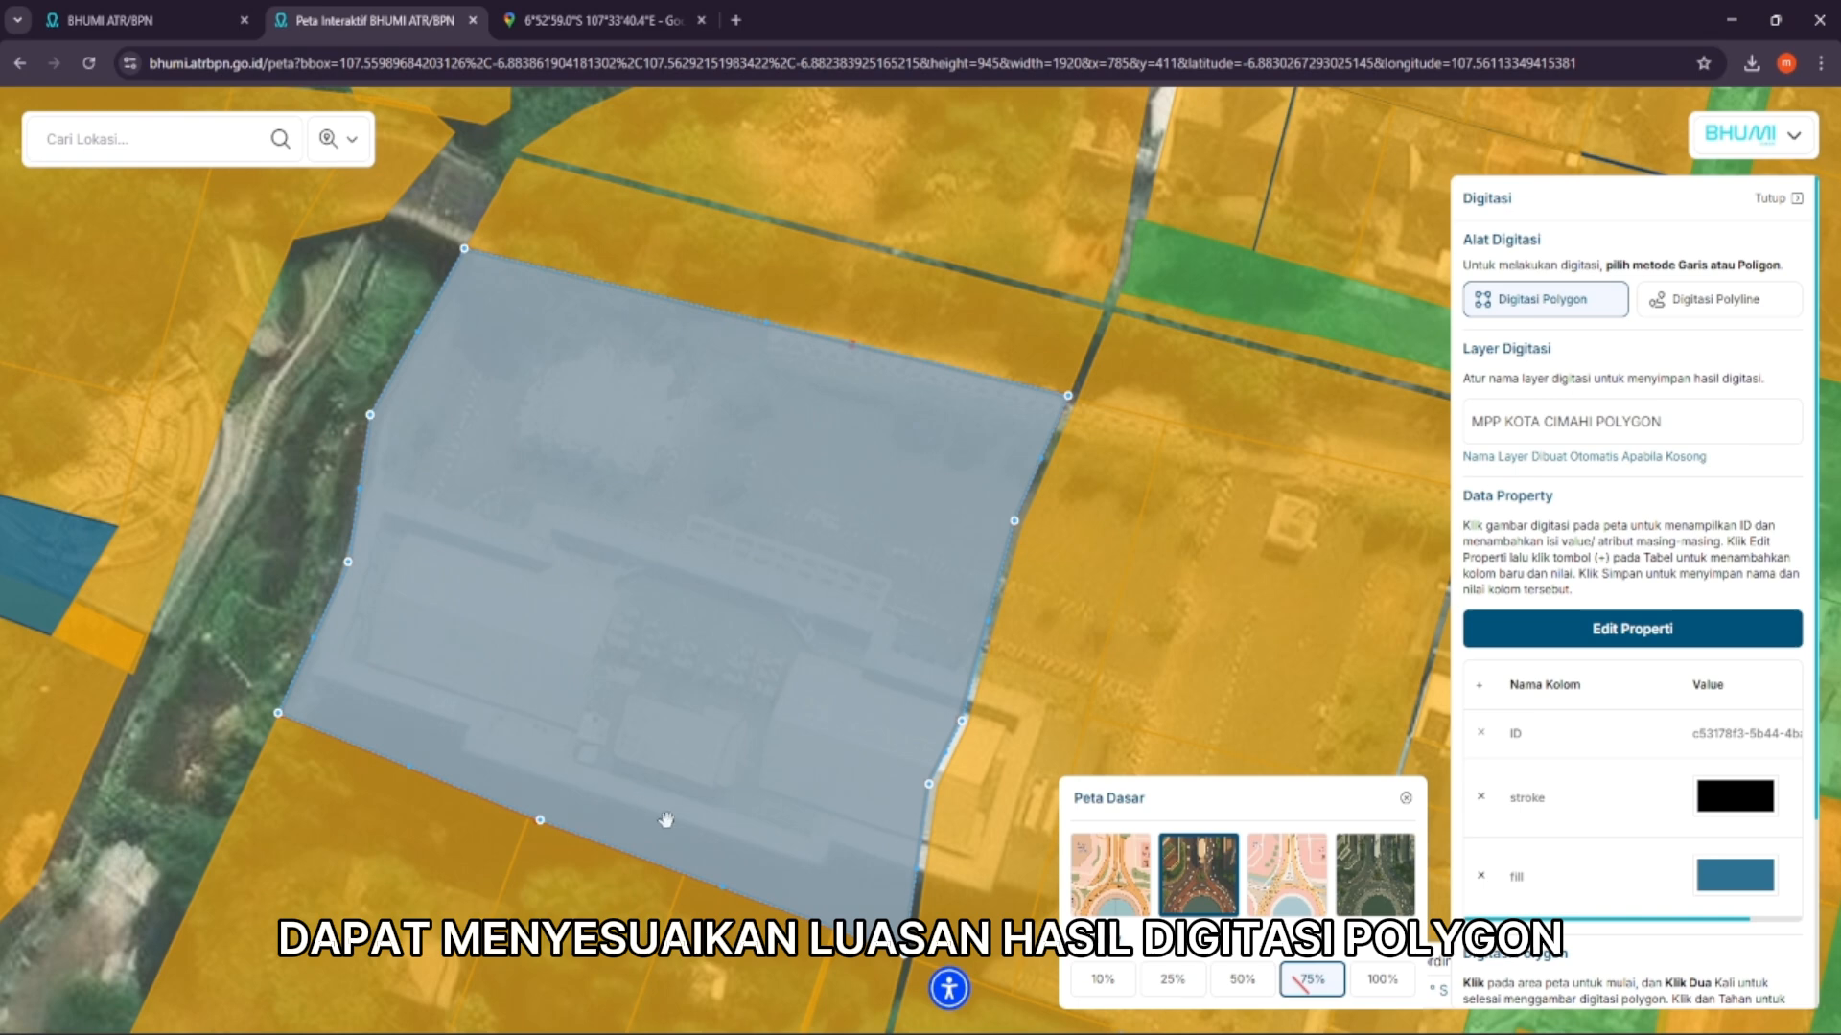
pyautogui.scroll(-3, 1581, 860)
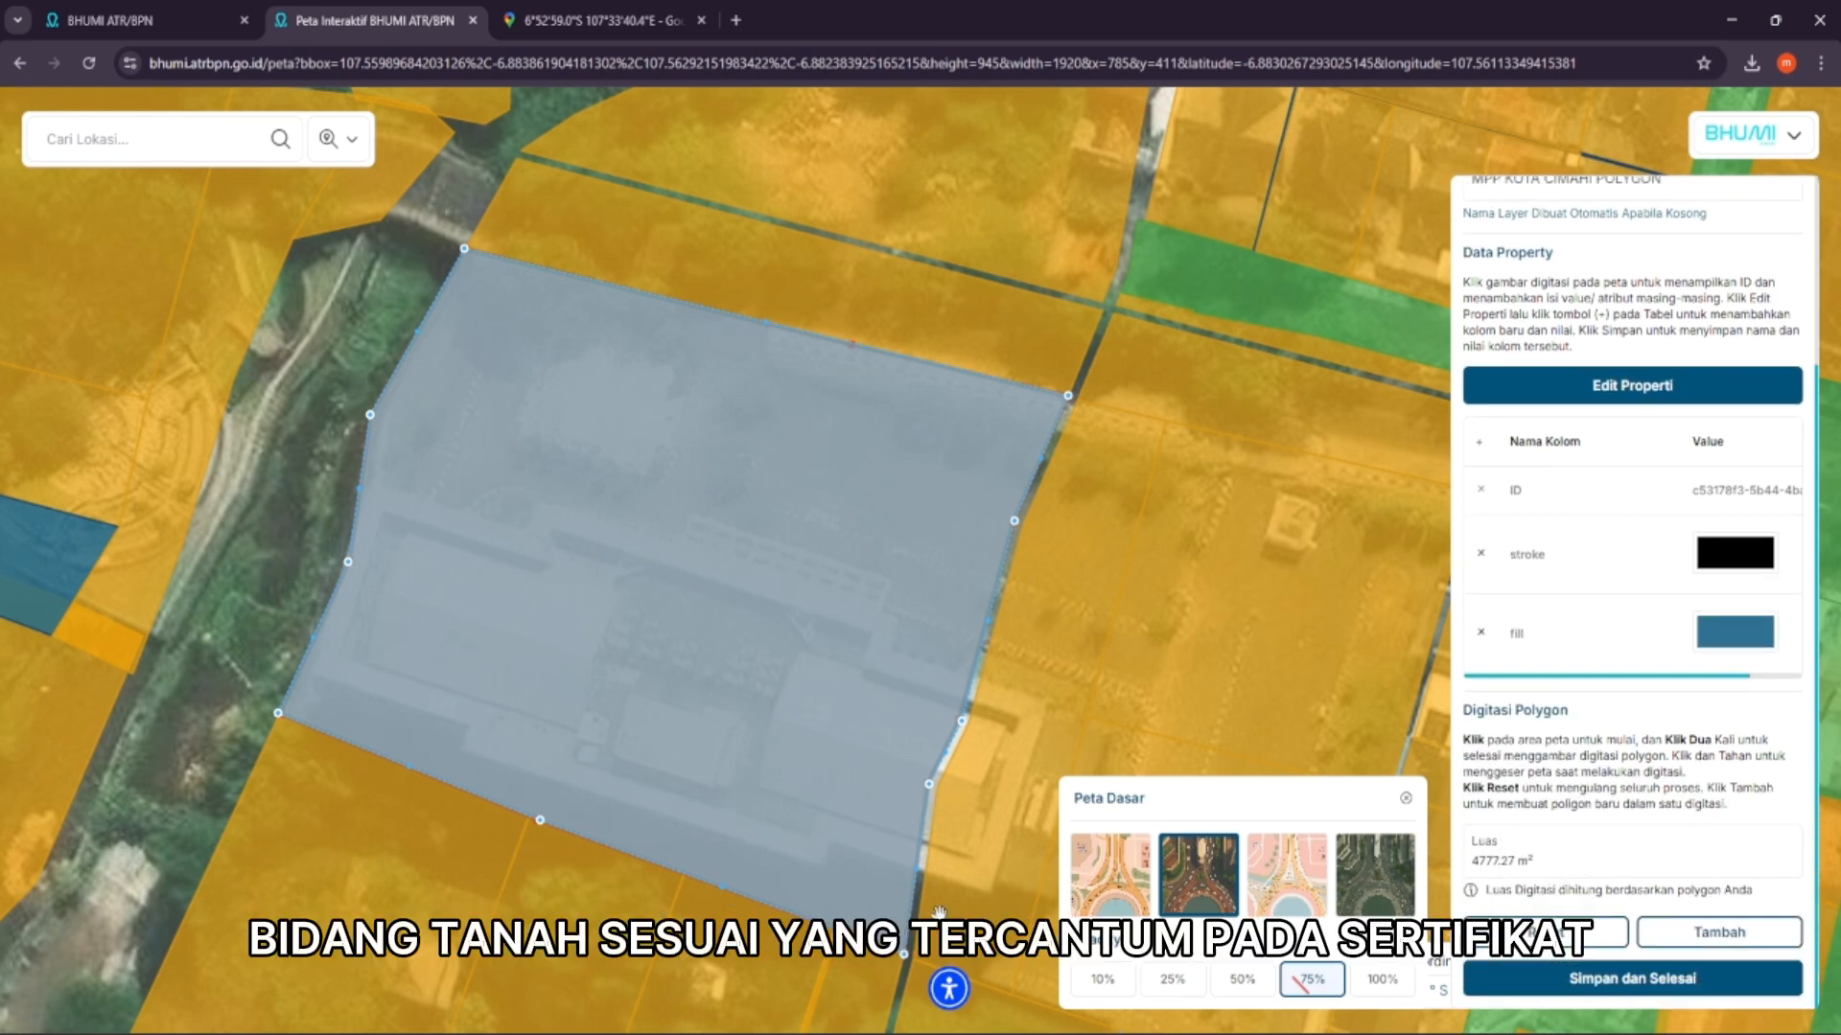
pyautogui.moveTo(940, 913); pyautogui.dragTo(857, 882)
pyautogui.scroll(3, 869, 708)
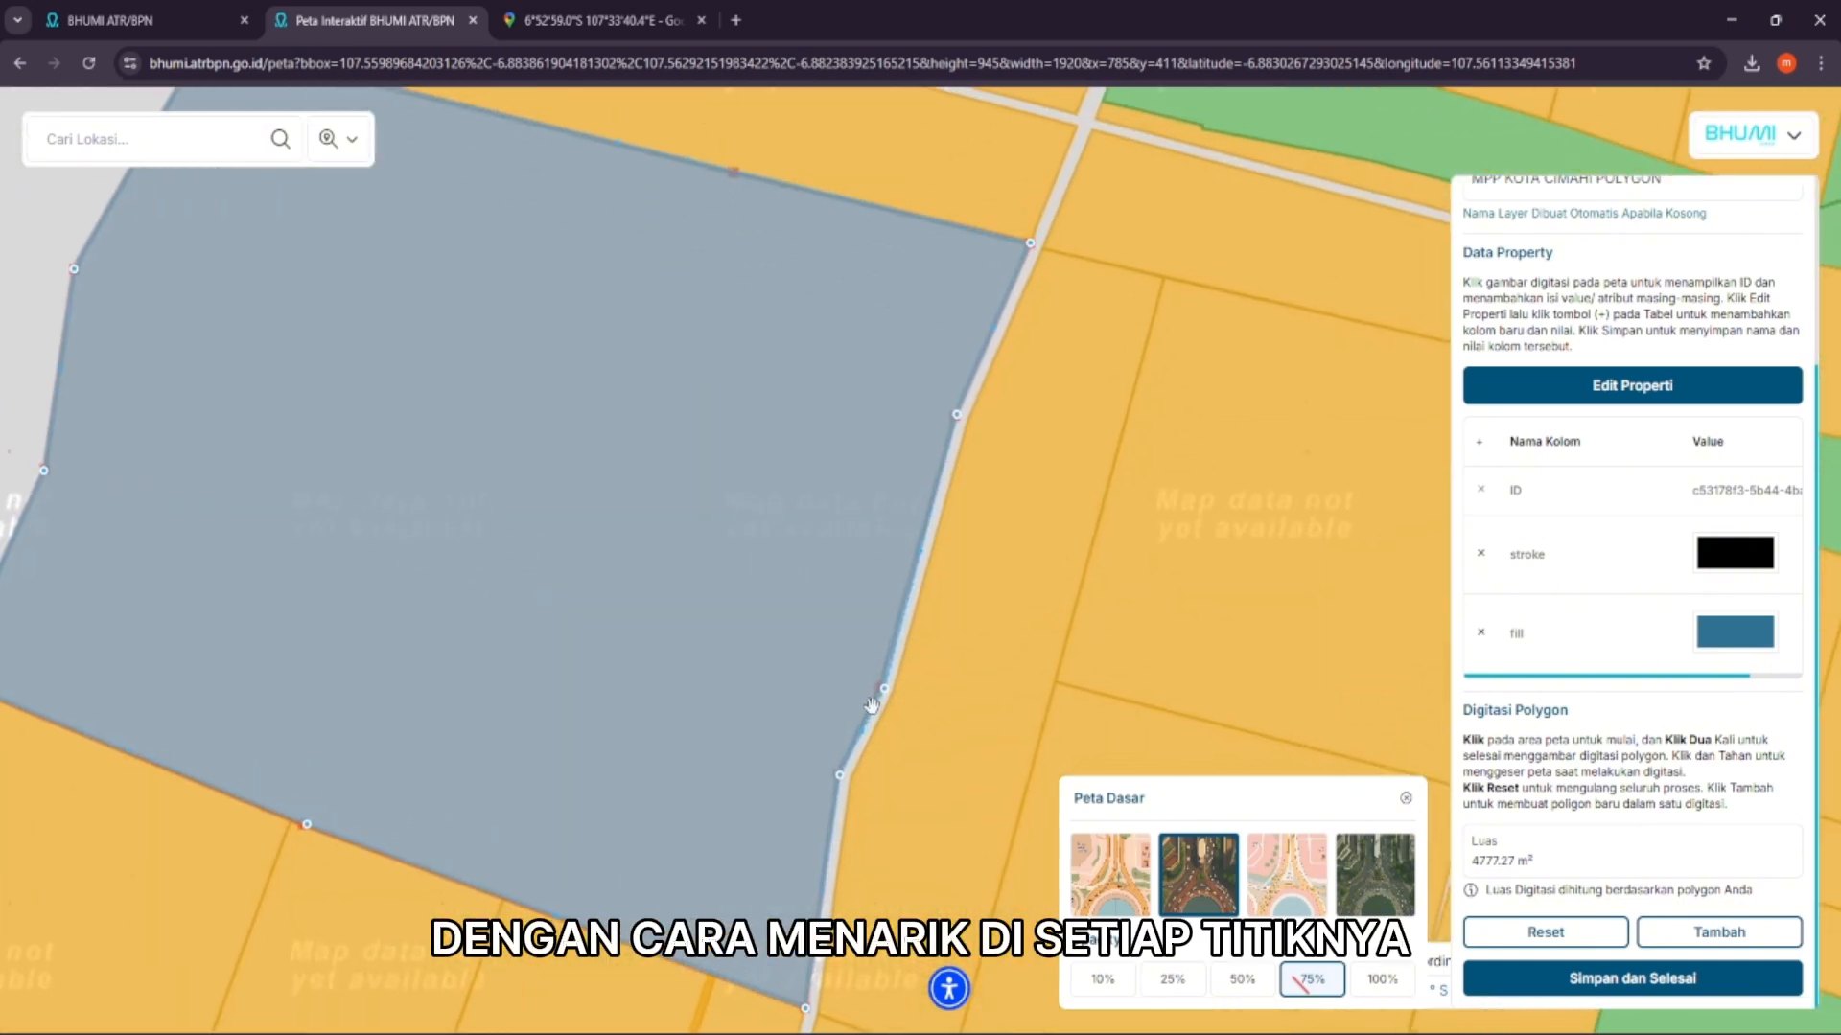
pyautogui.scroll(-2, 870, 705)
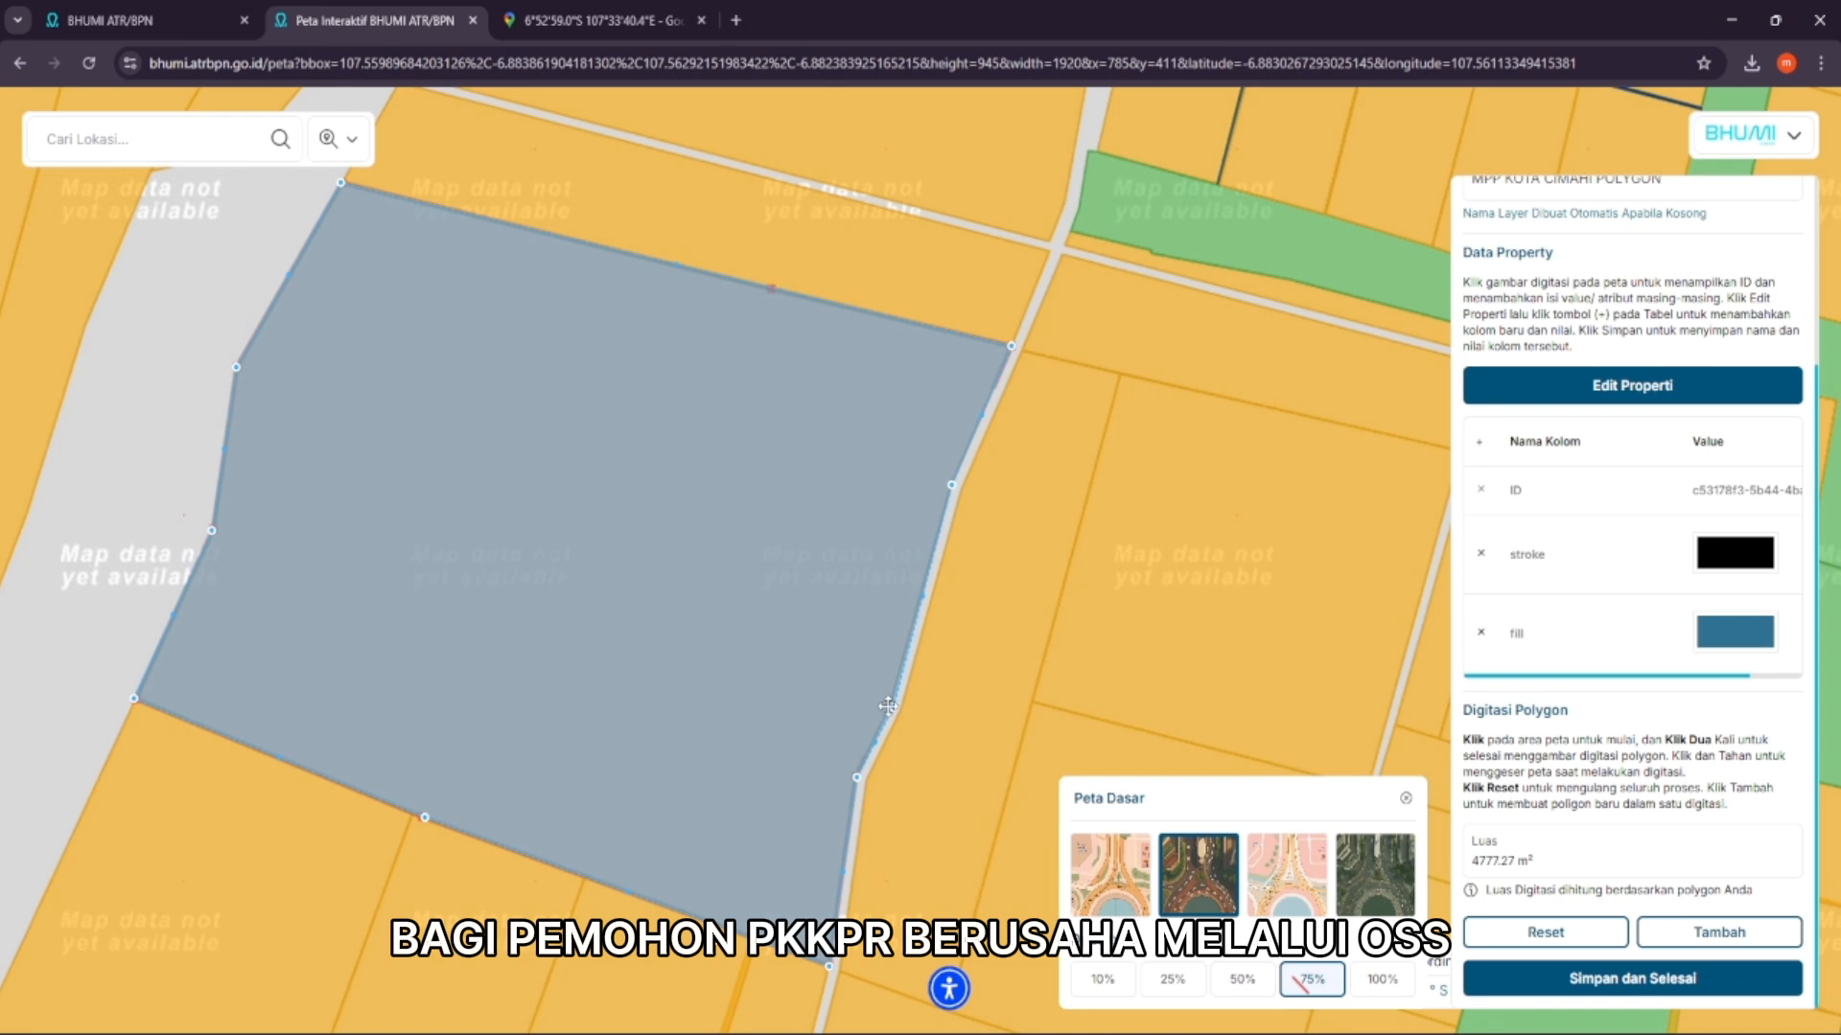
pyautogui.moveTo(887, 706); pyautogui.dragTo(888, 709)
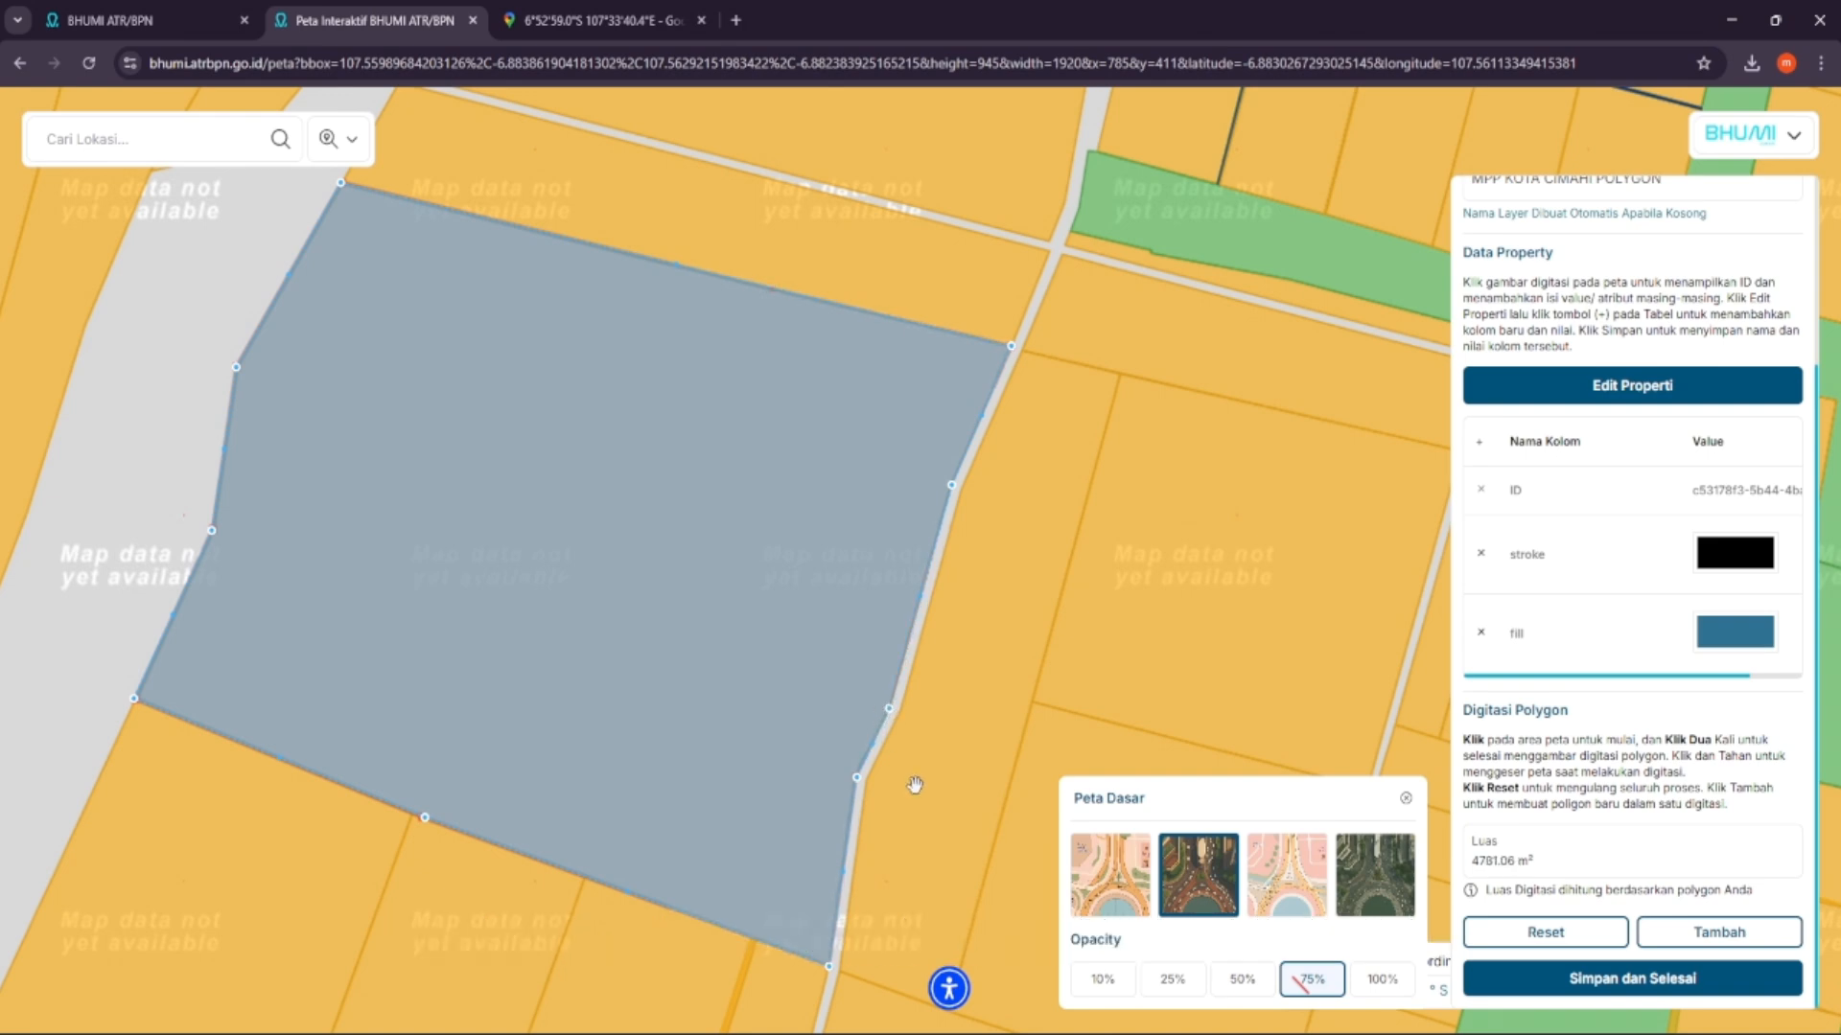
# Adjust the polygon's northern edge to bring its area closer to the parcel's listed area, and save the finished digitisation
pyautogui.scroll(-1, 912, 784)
pyautogui.scroll(1, 884, 816)
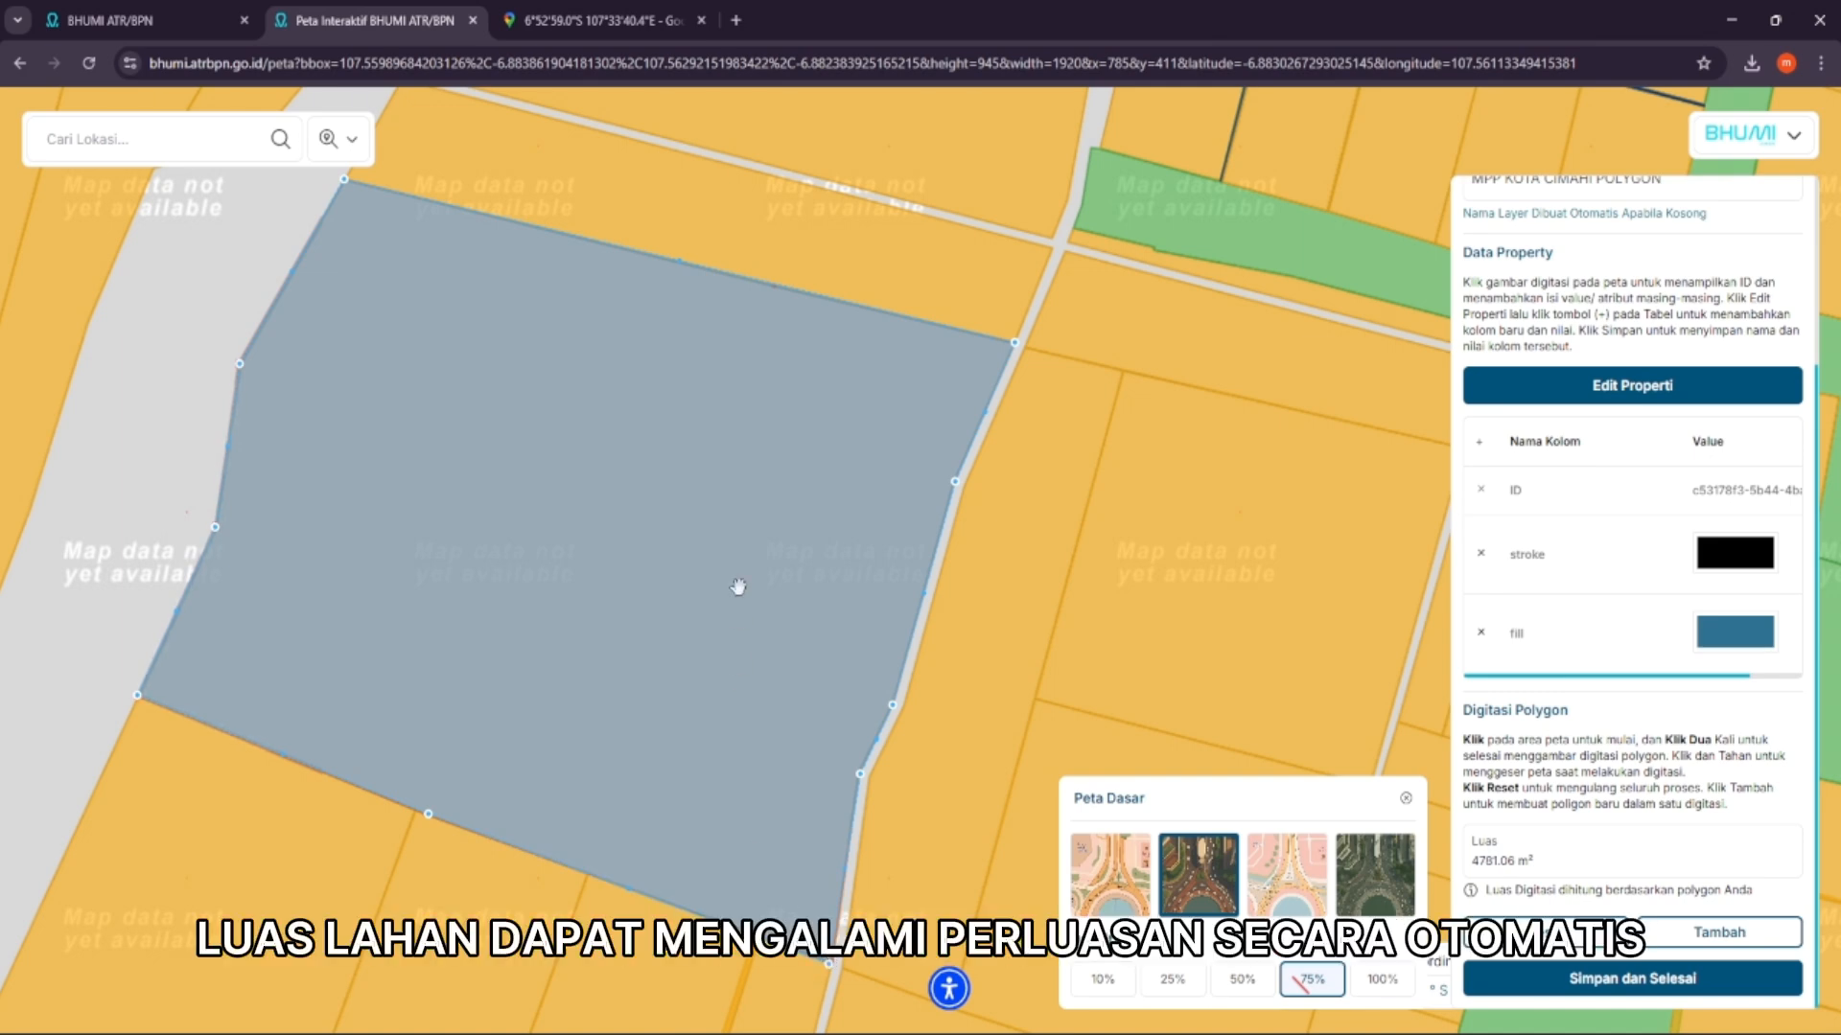
pyautogui.moveTo(781, 208); pyautogui.dragTo(780, 241)
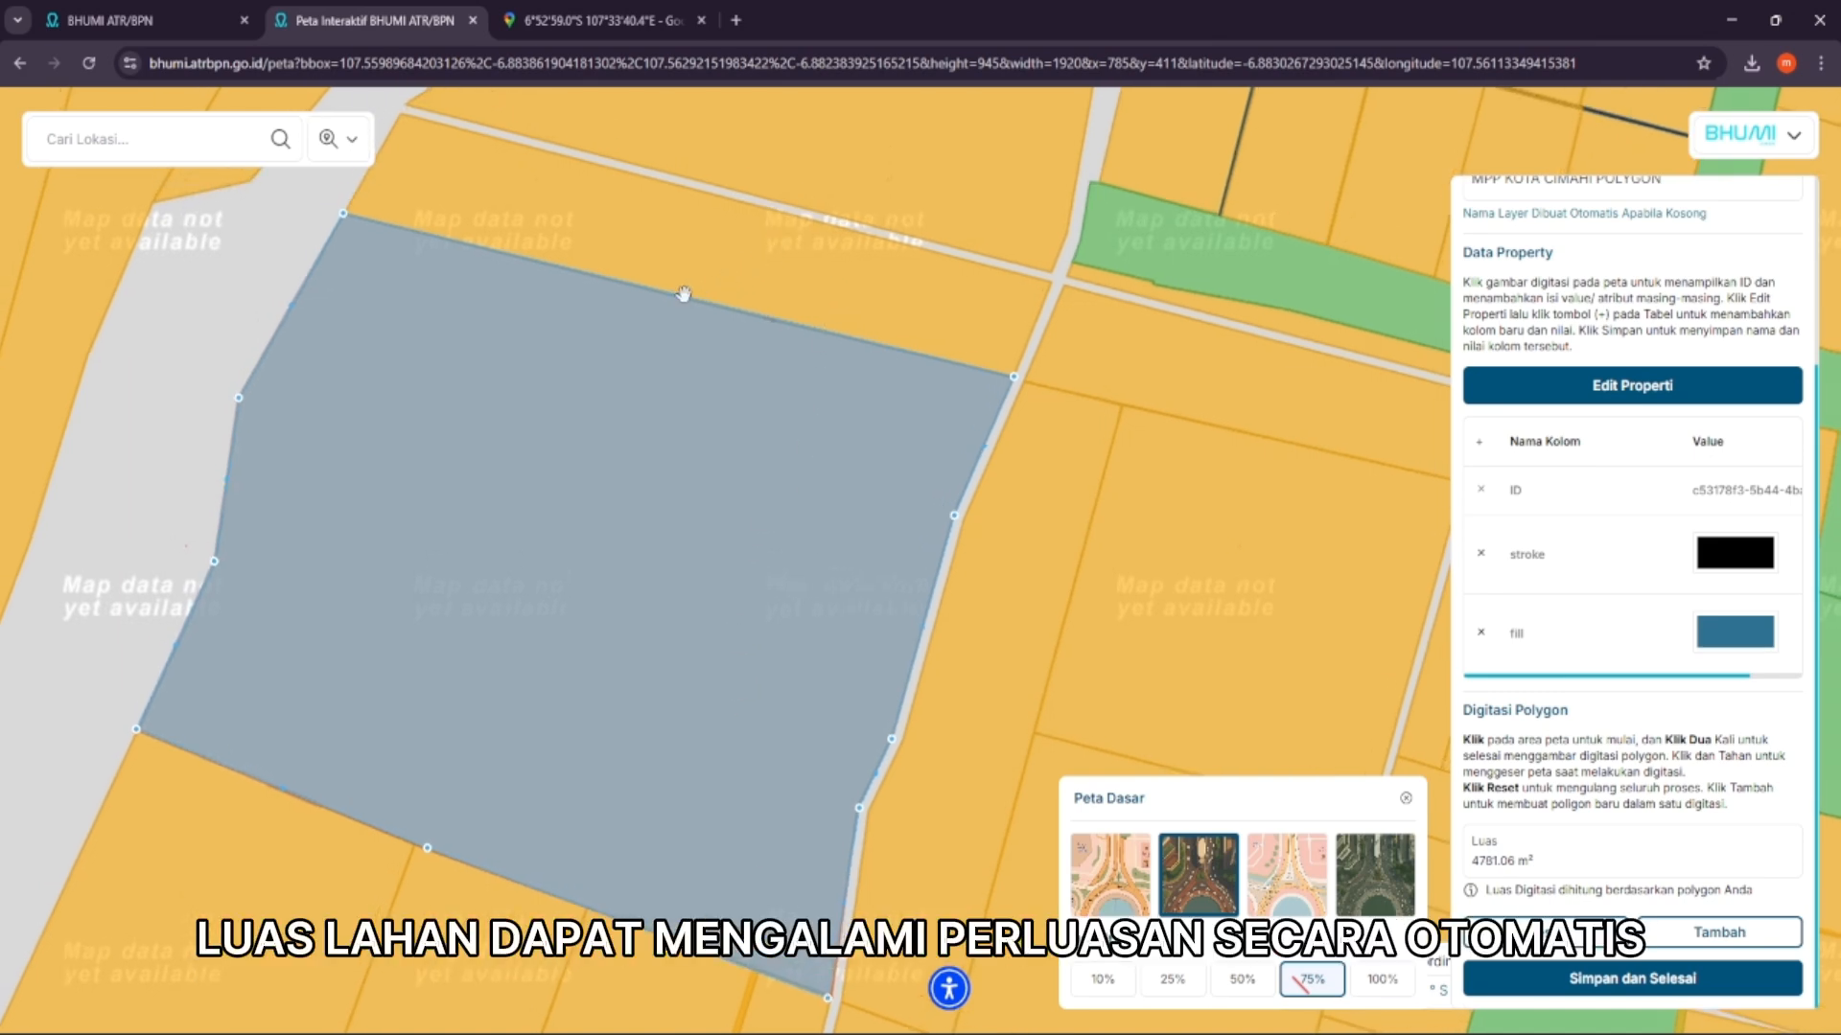
pyautogui.moveTo(1534, 861); pyautogui.dragTo(1481, 863)
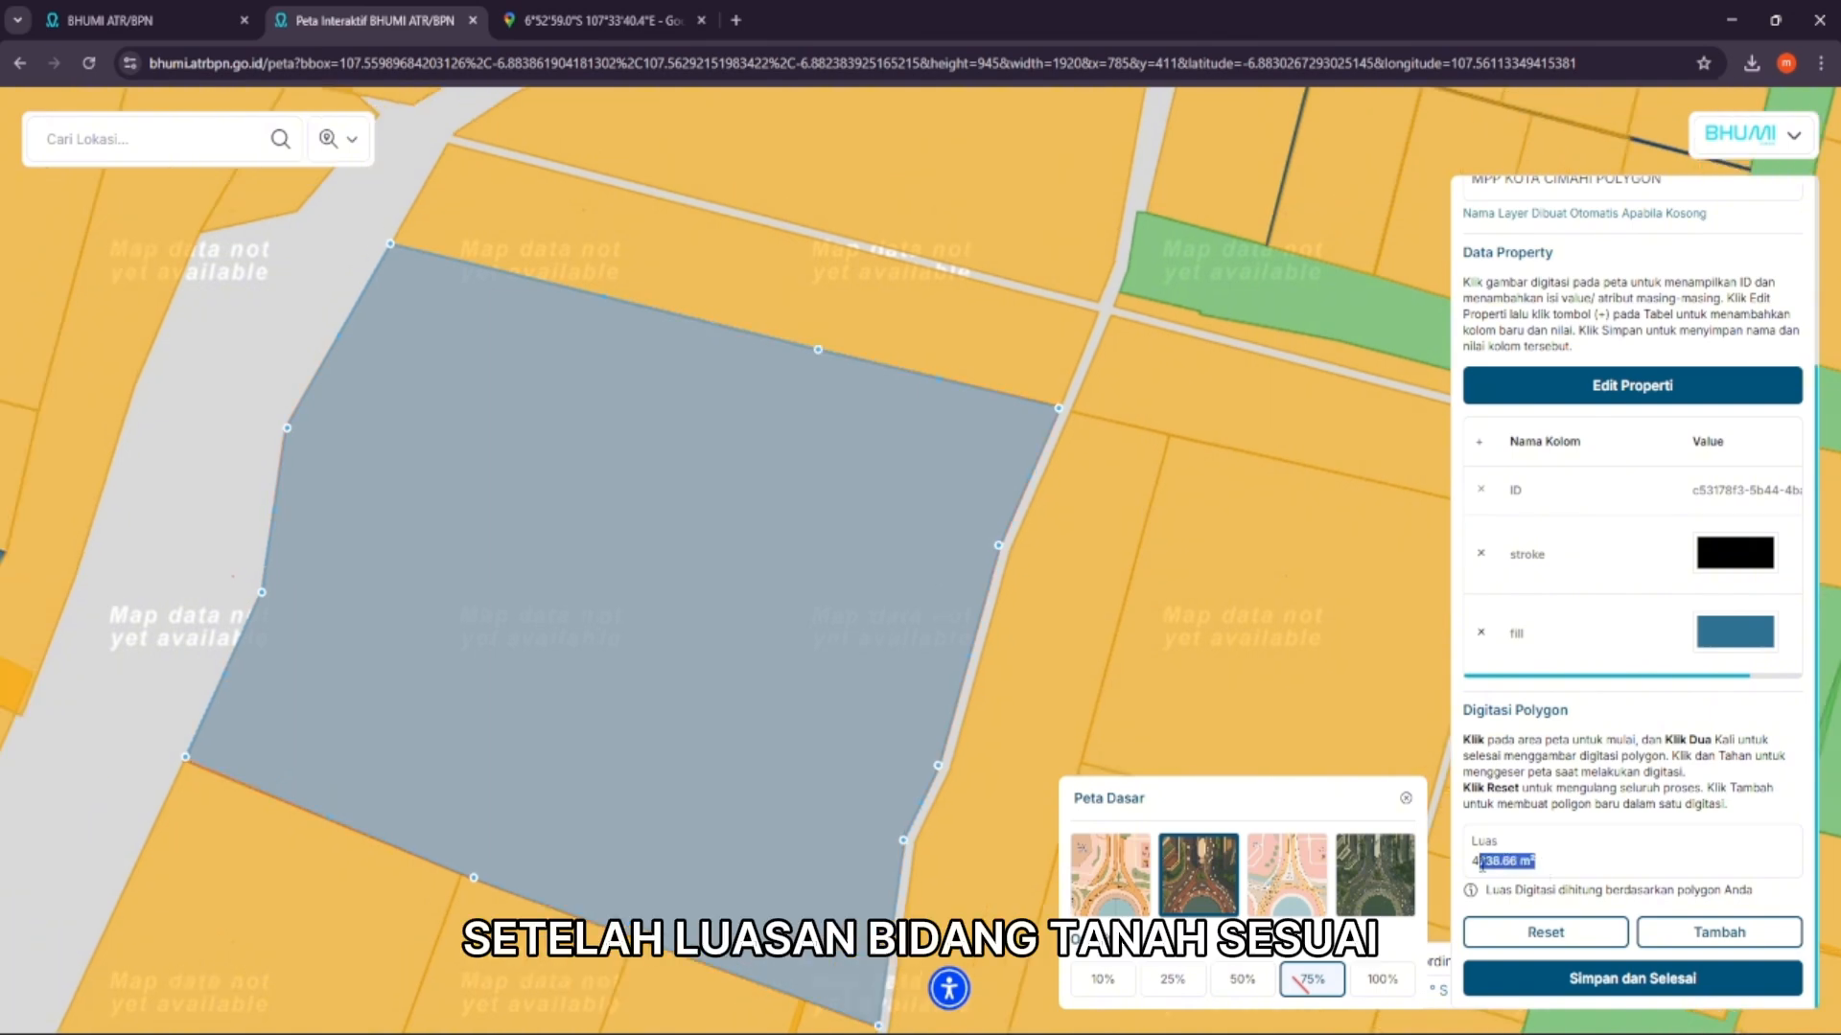
pyautogui.click(1615, 992)
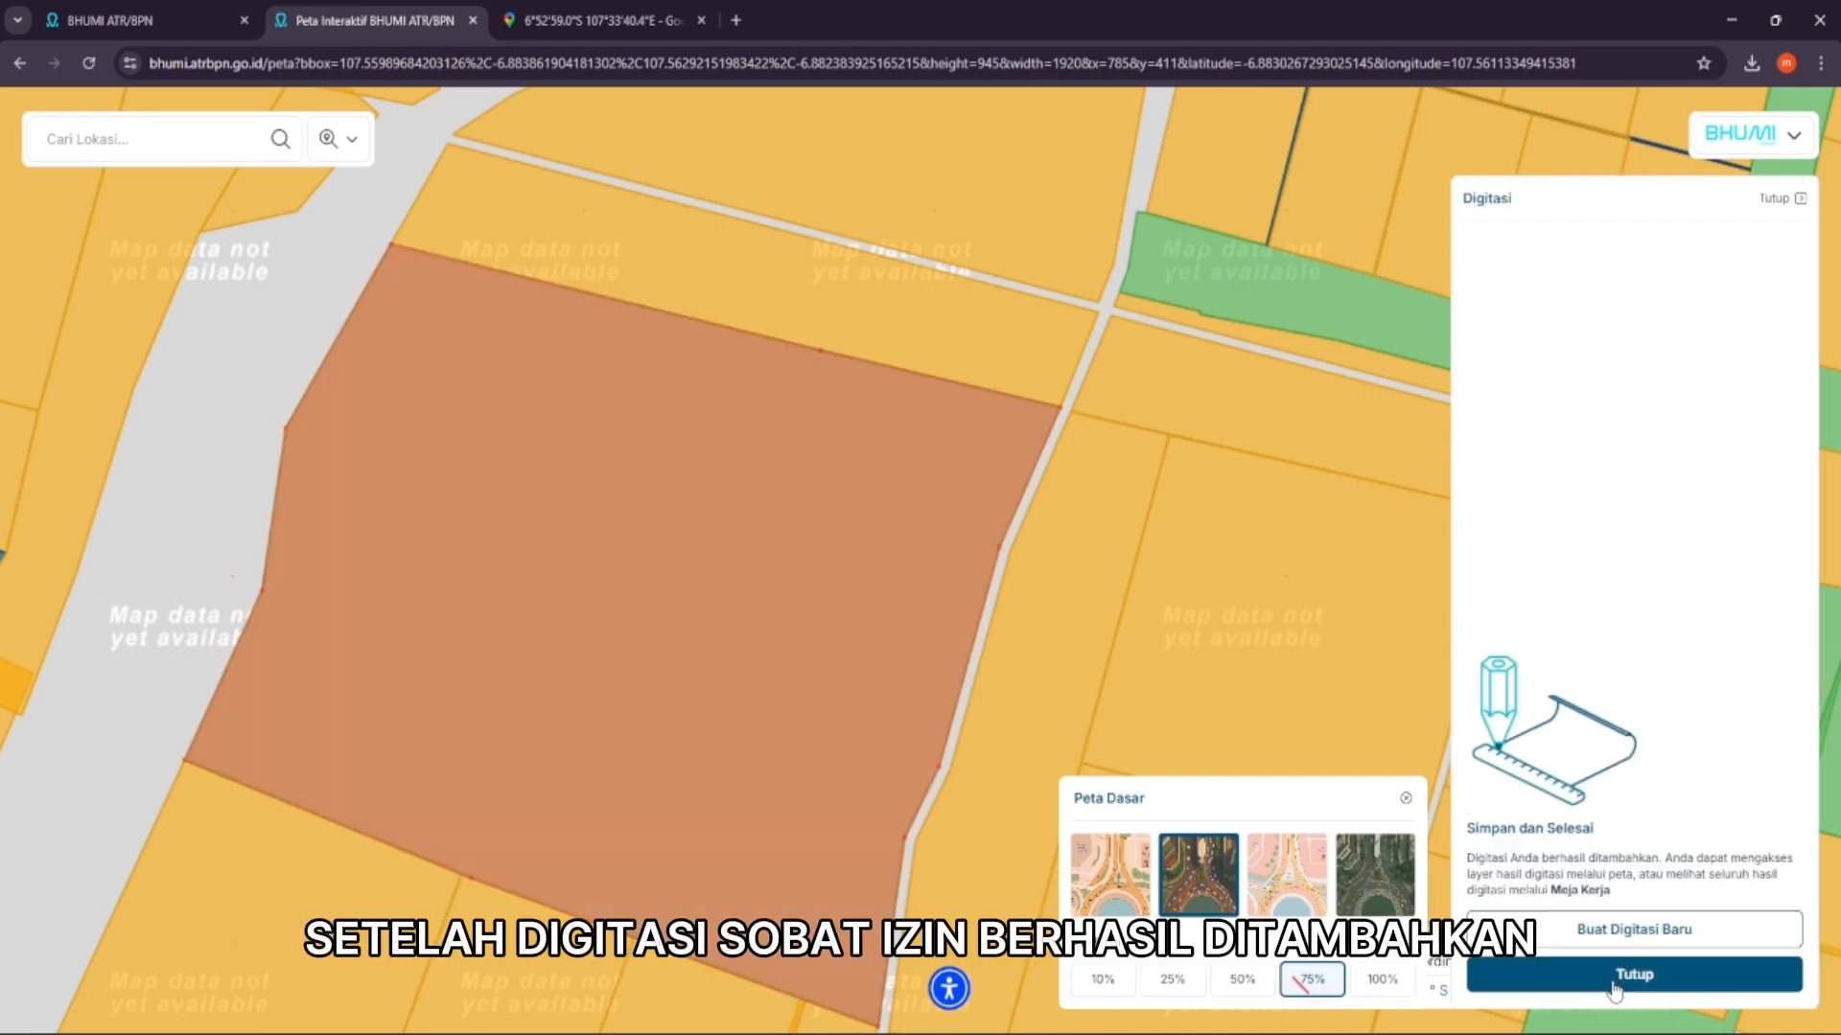
pyautogui.click(1633, 974)
# Open Meja Kerja, expand the MPP KOTA CIMAHI POLYGON layer, and download its digitised data as an SHP file
pyautogui.click(1779, 139)
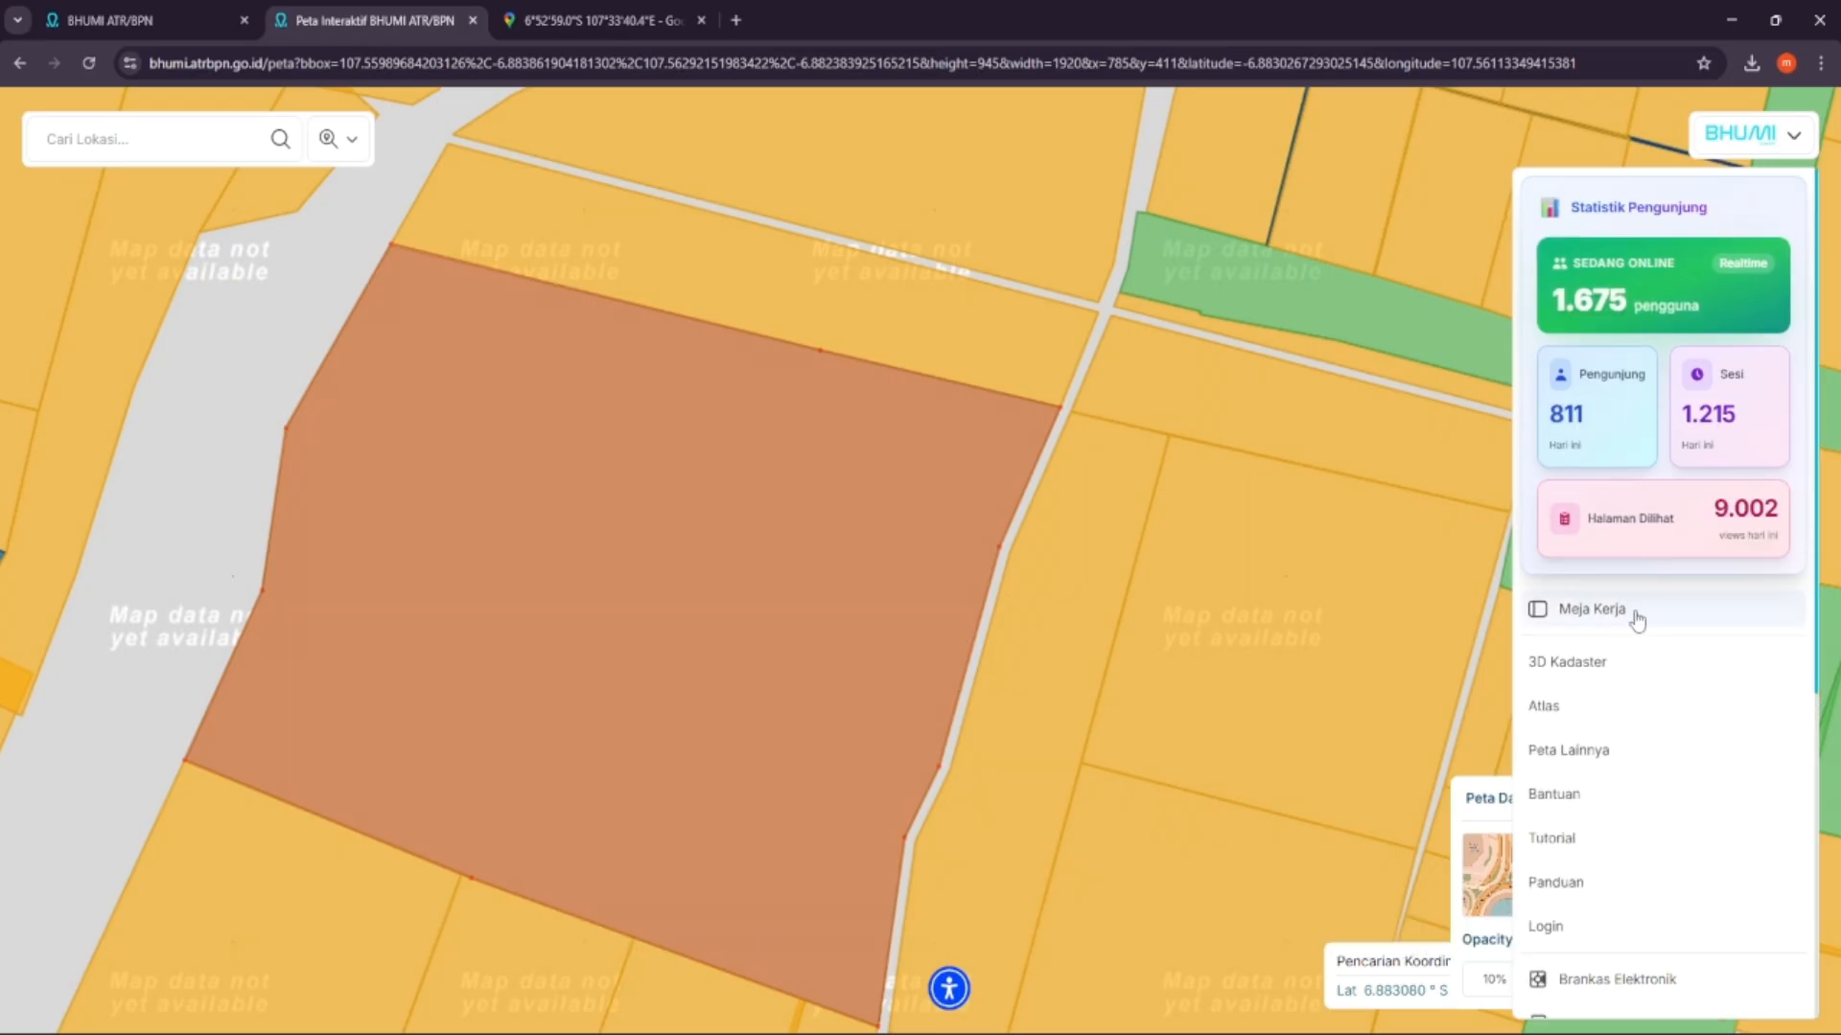
pyautogui.scroll(-1, 1295, 615)
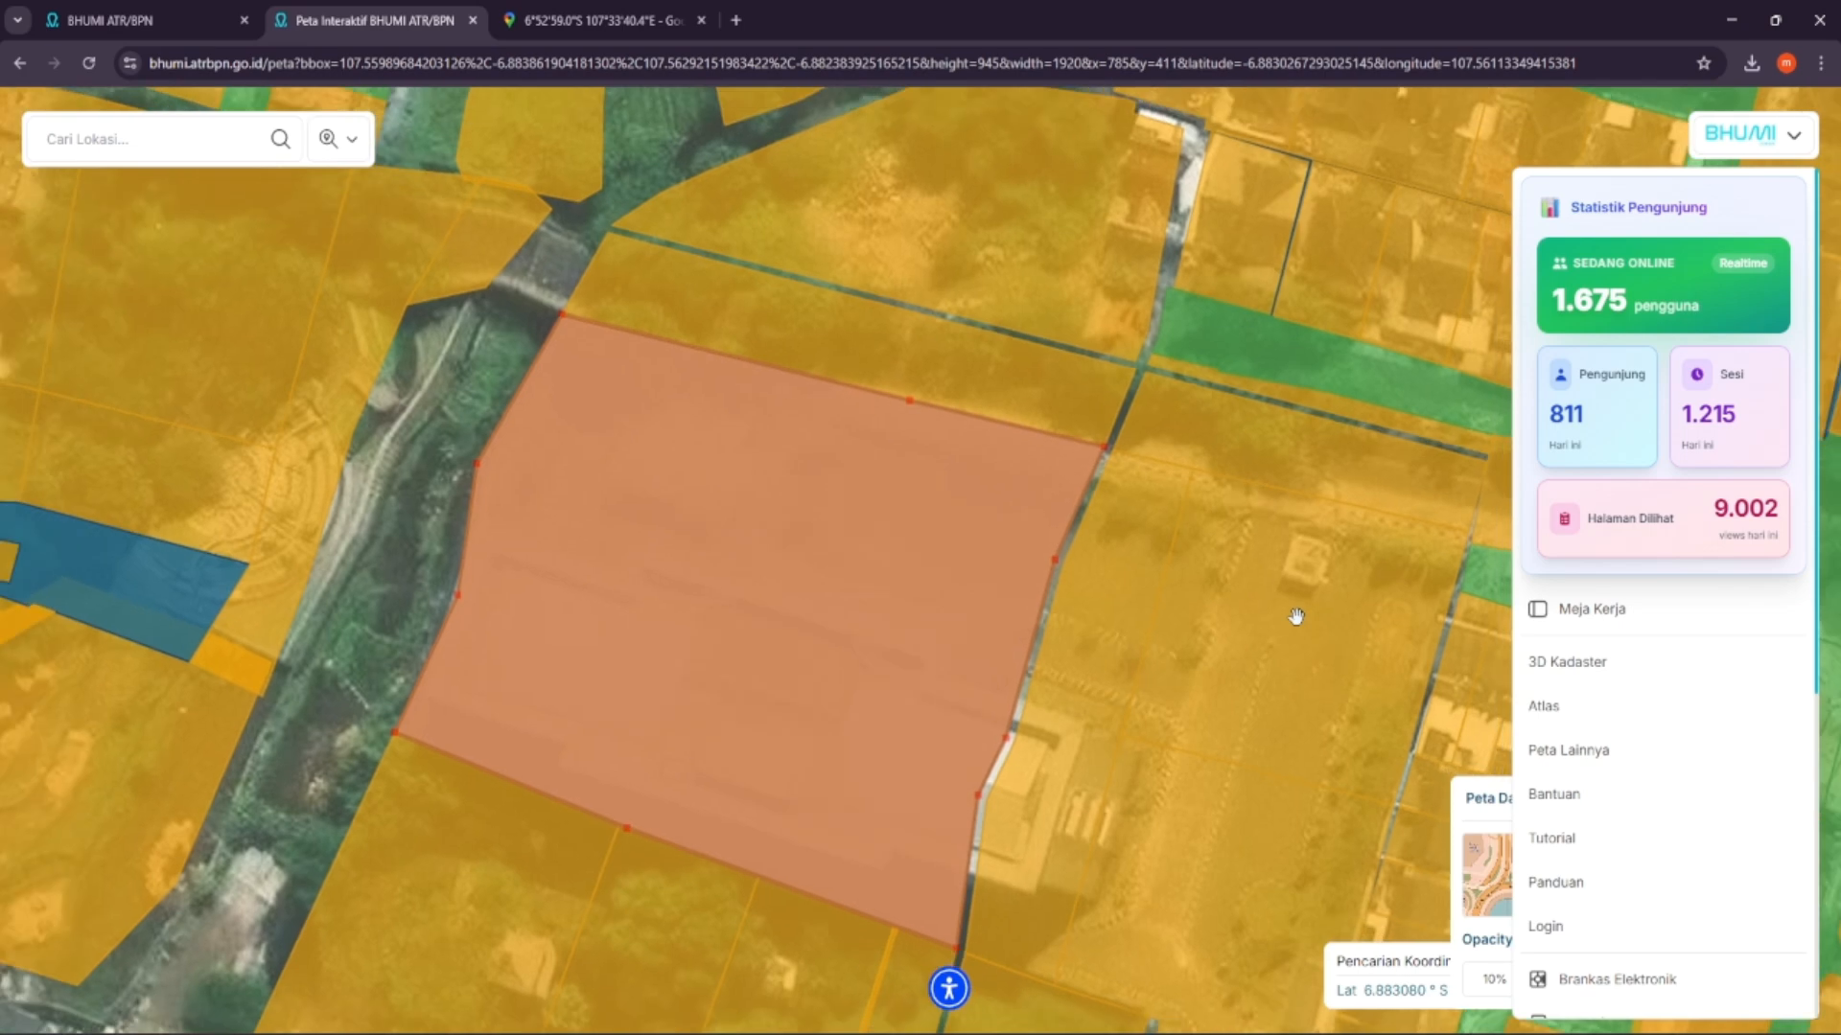
pyautogui.click(1616, 619)
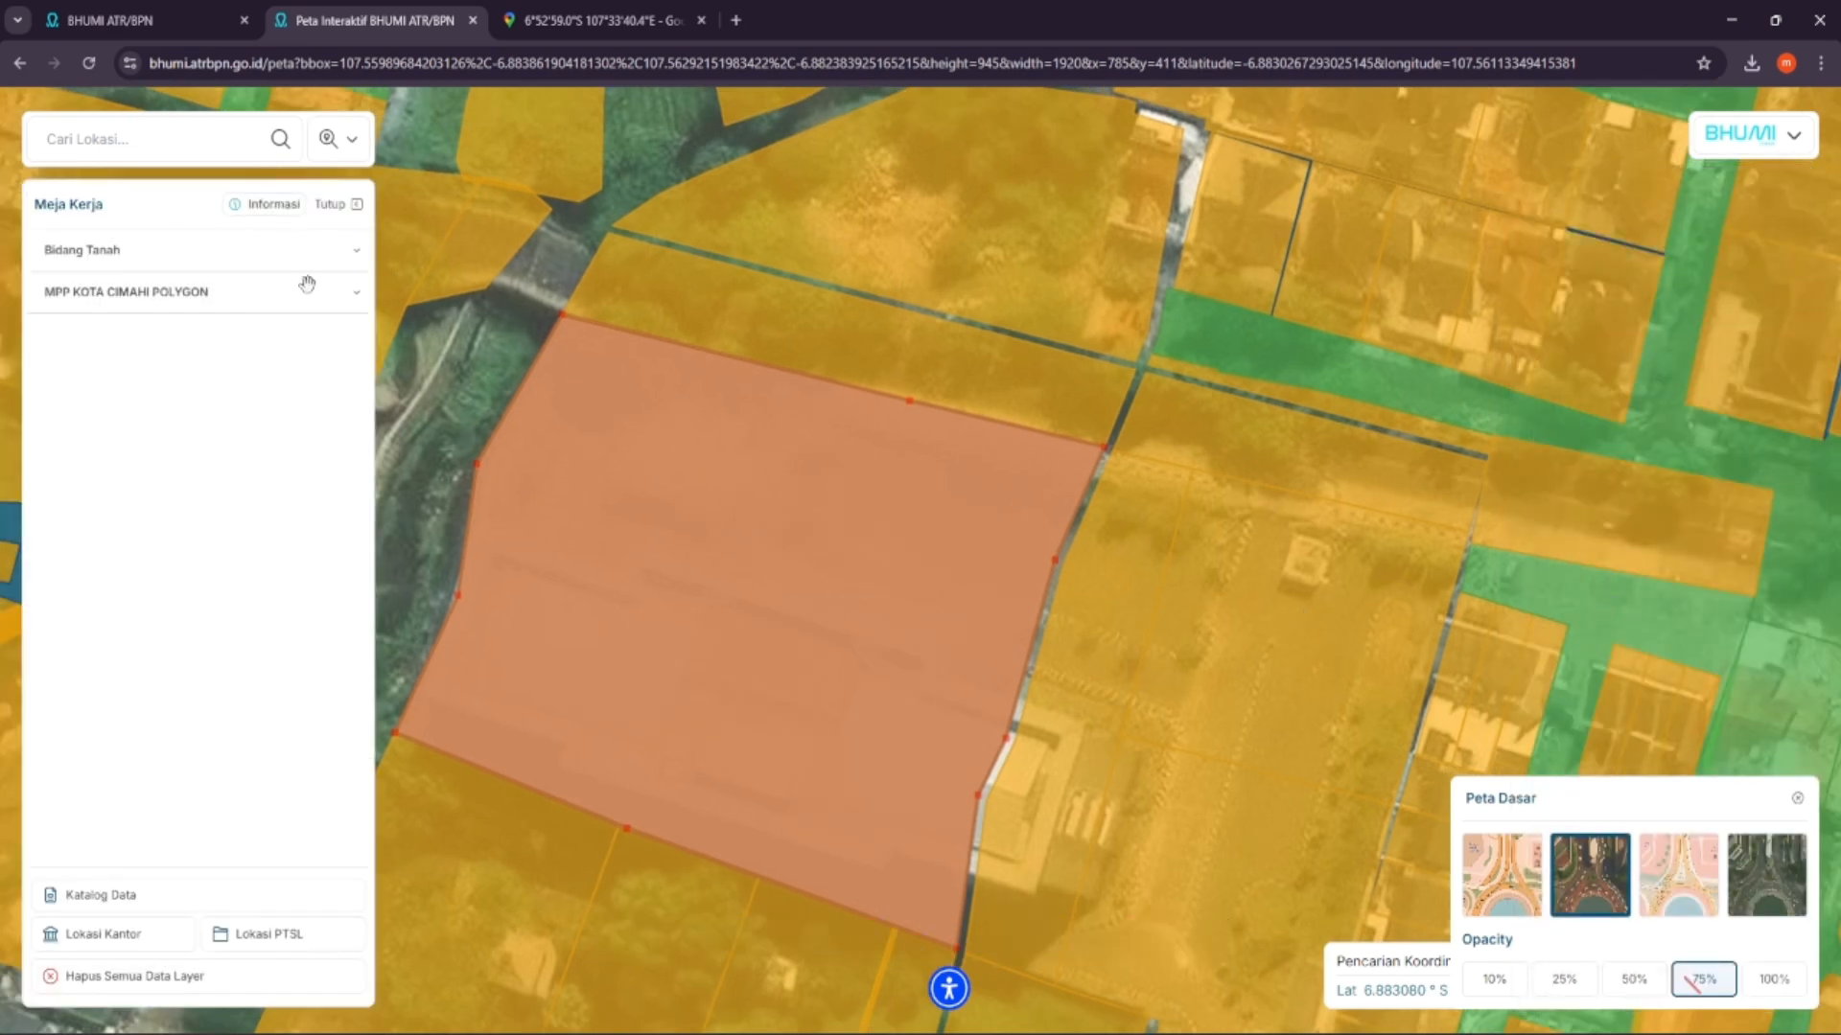
pyautogui.click(357, 297)
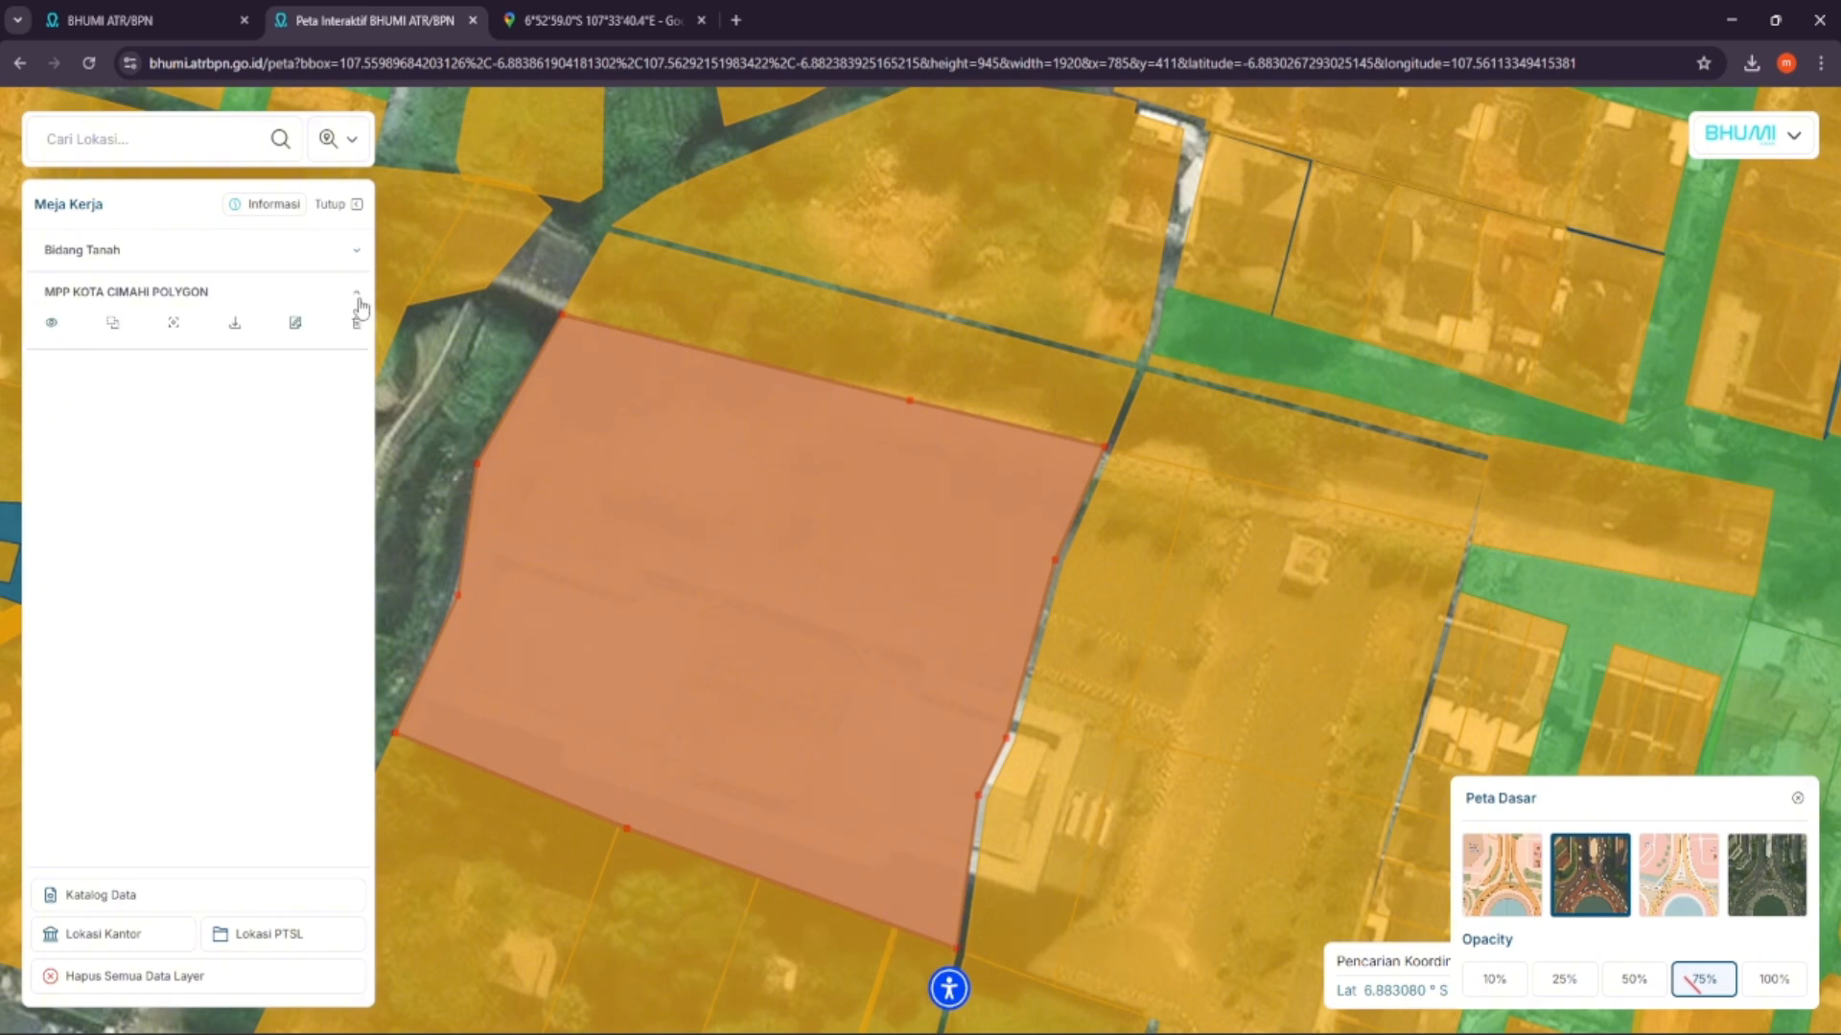
pyautogui.click(234, 325)
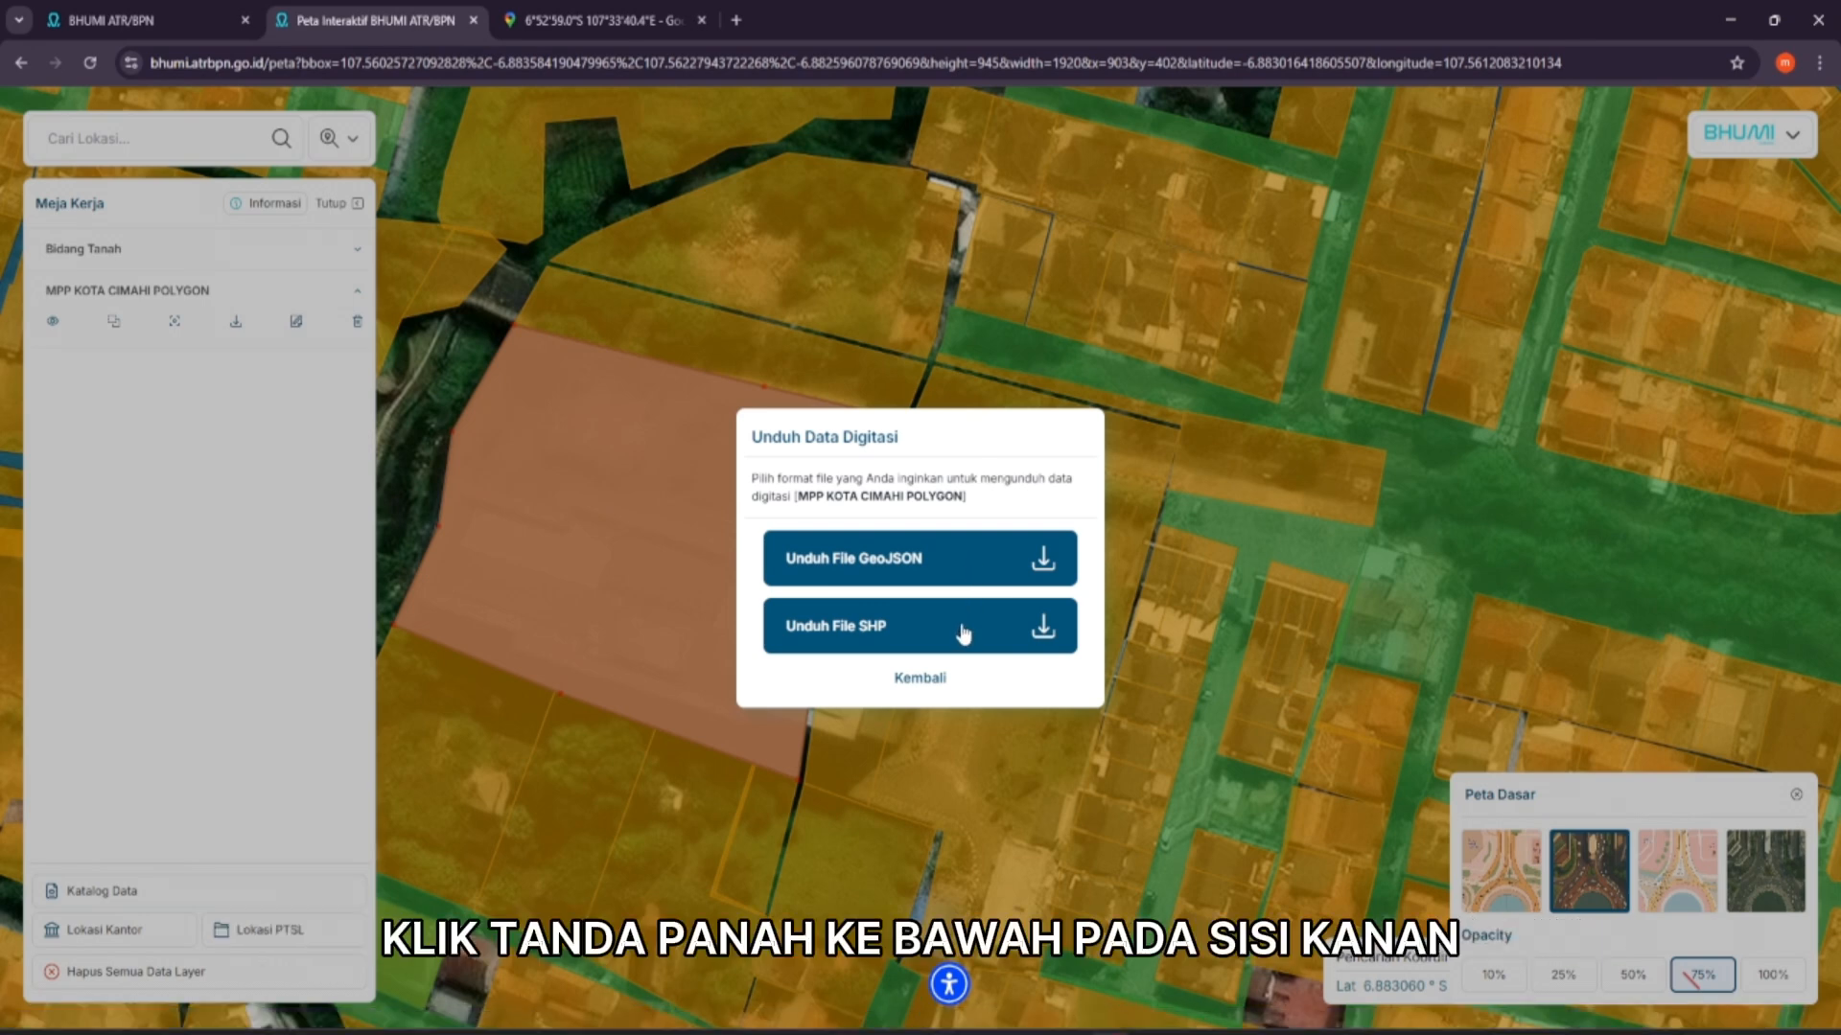
pyautogui.click(1043, 633)
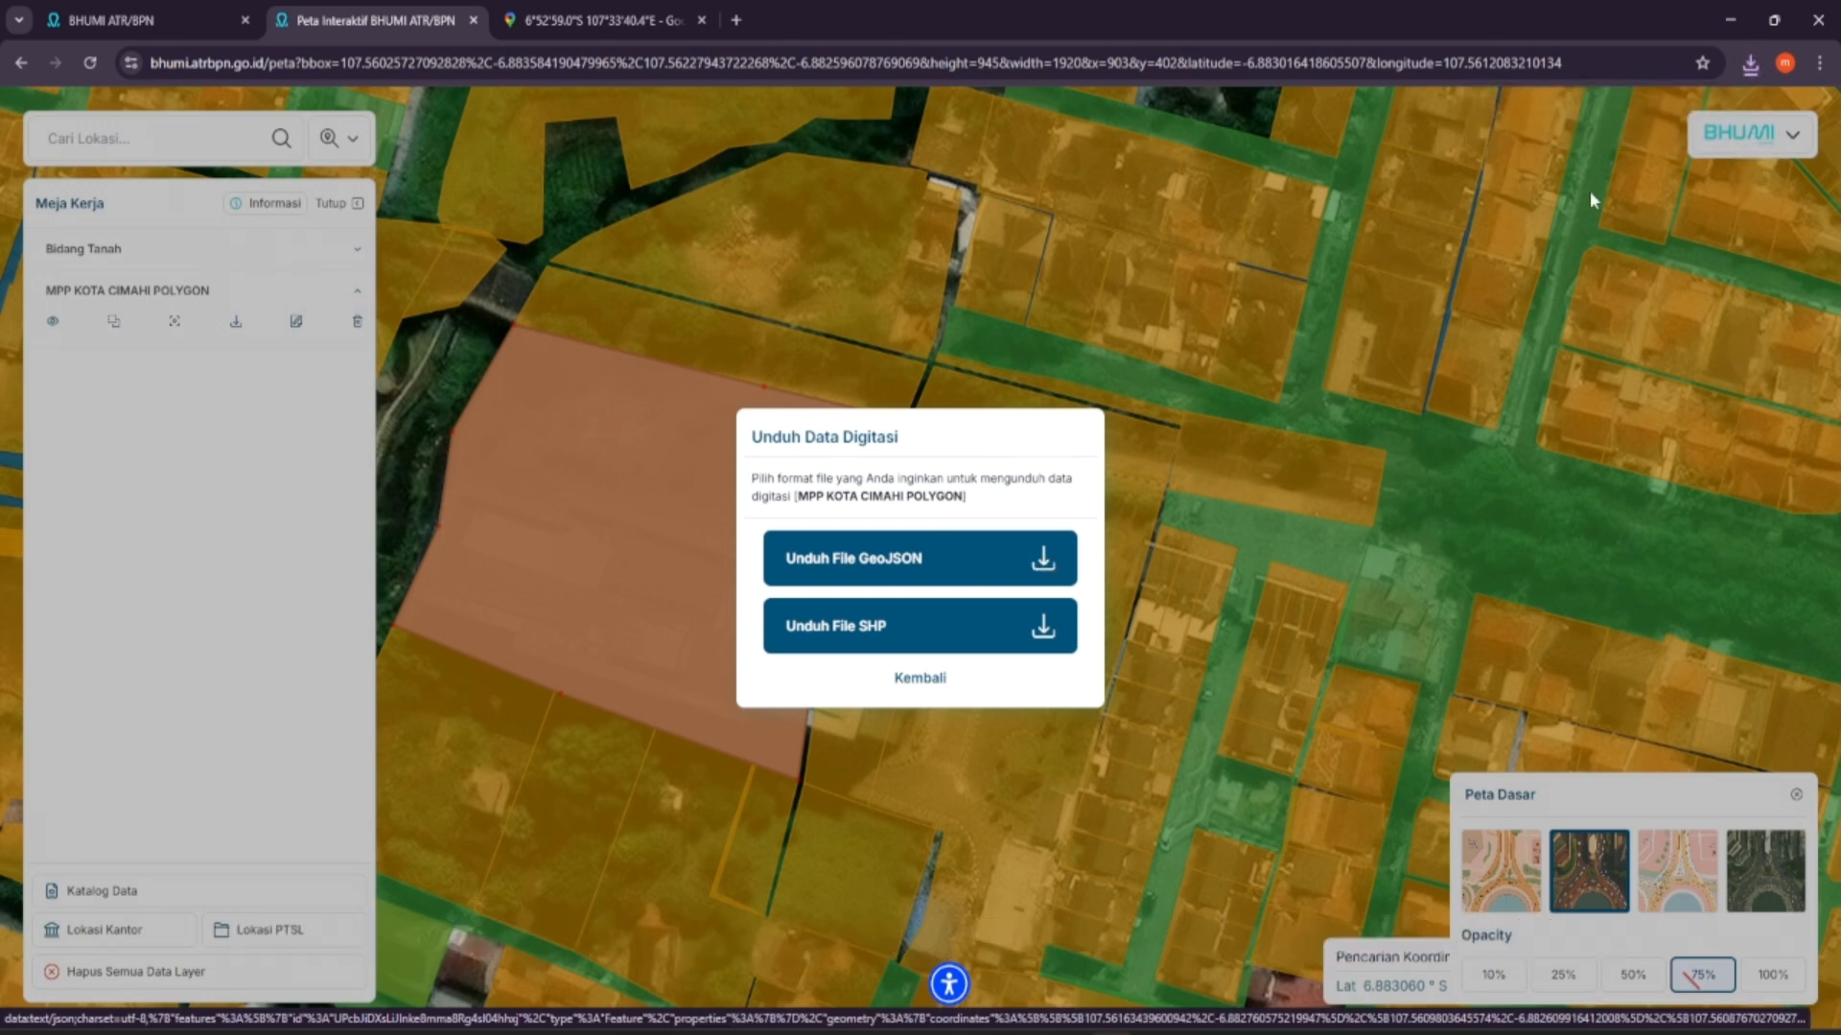
# Open the downloaded MPP KOTA CIMAHI POLYGON.zip from the Downloads folder and examine the shapefile components inside its subfolder
pyautogui.click(1750, 64)
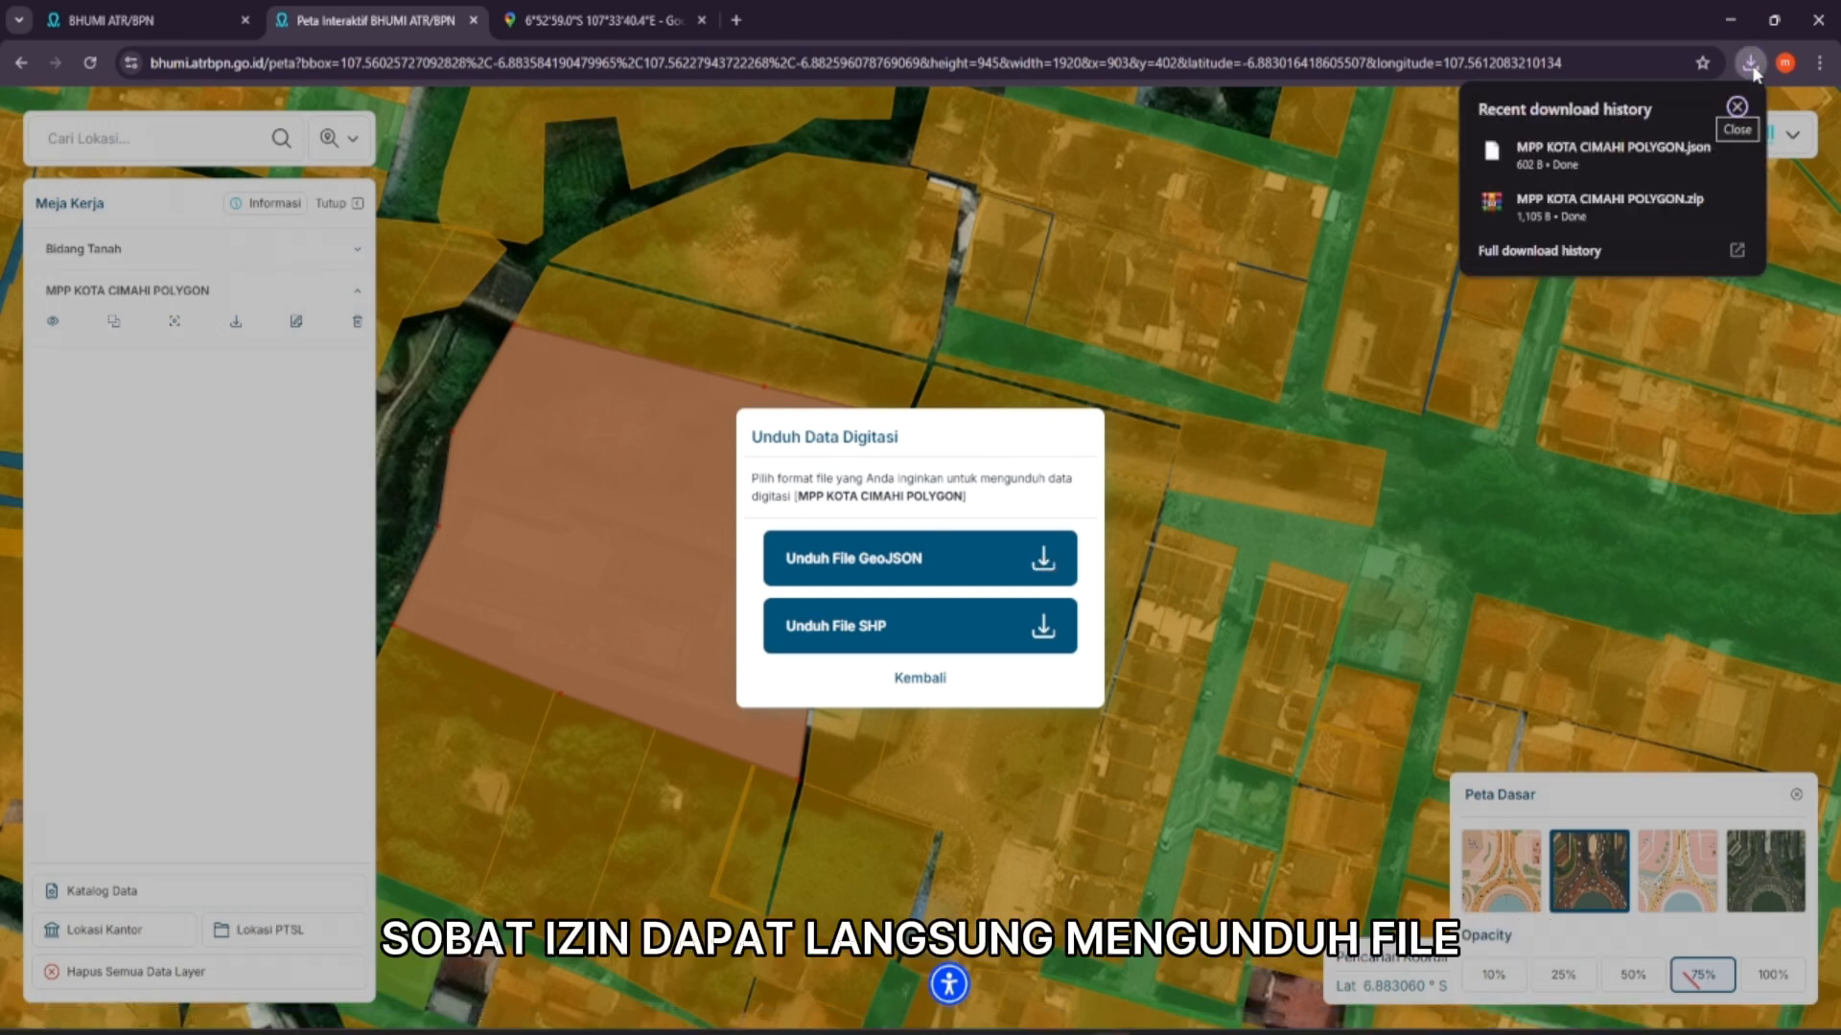
pyautogui.click(1705, 202)
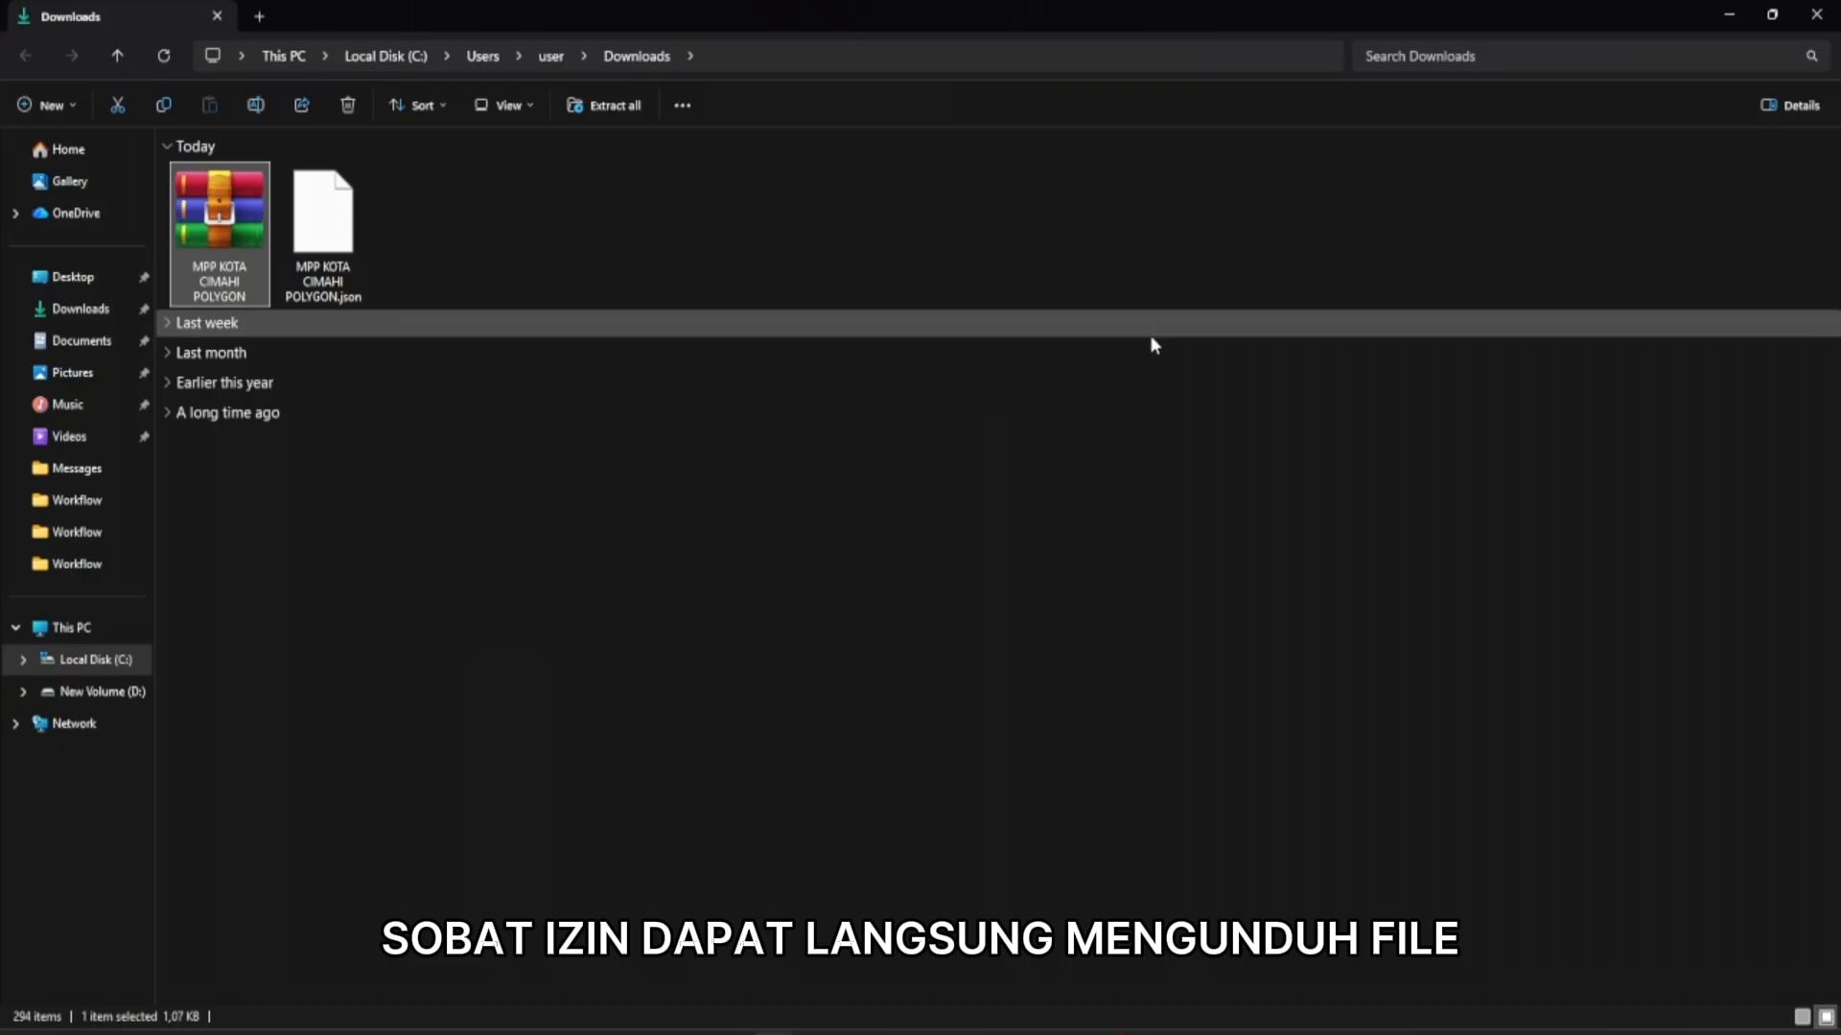
pyautogui.doubleClick(222, 250)
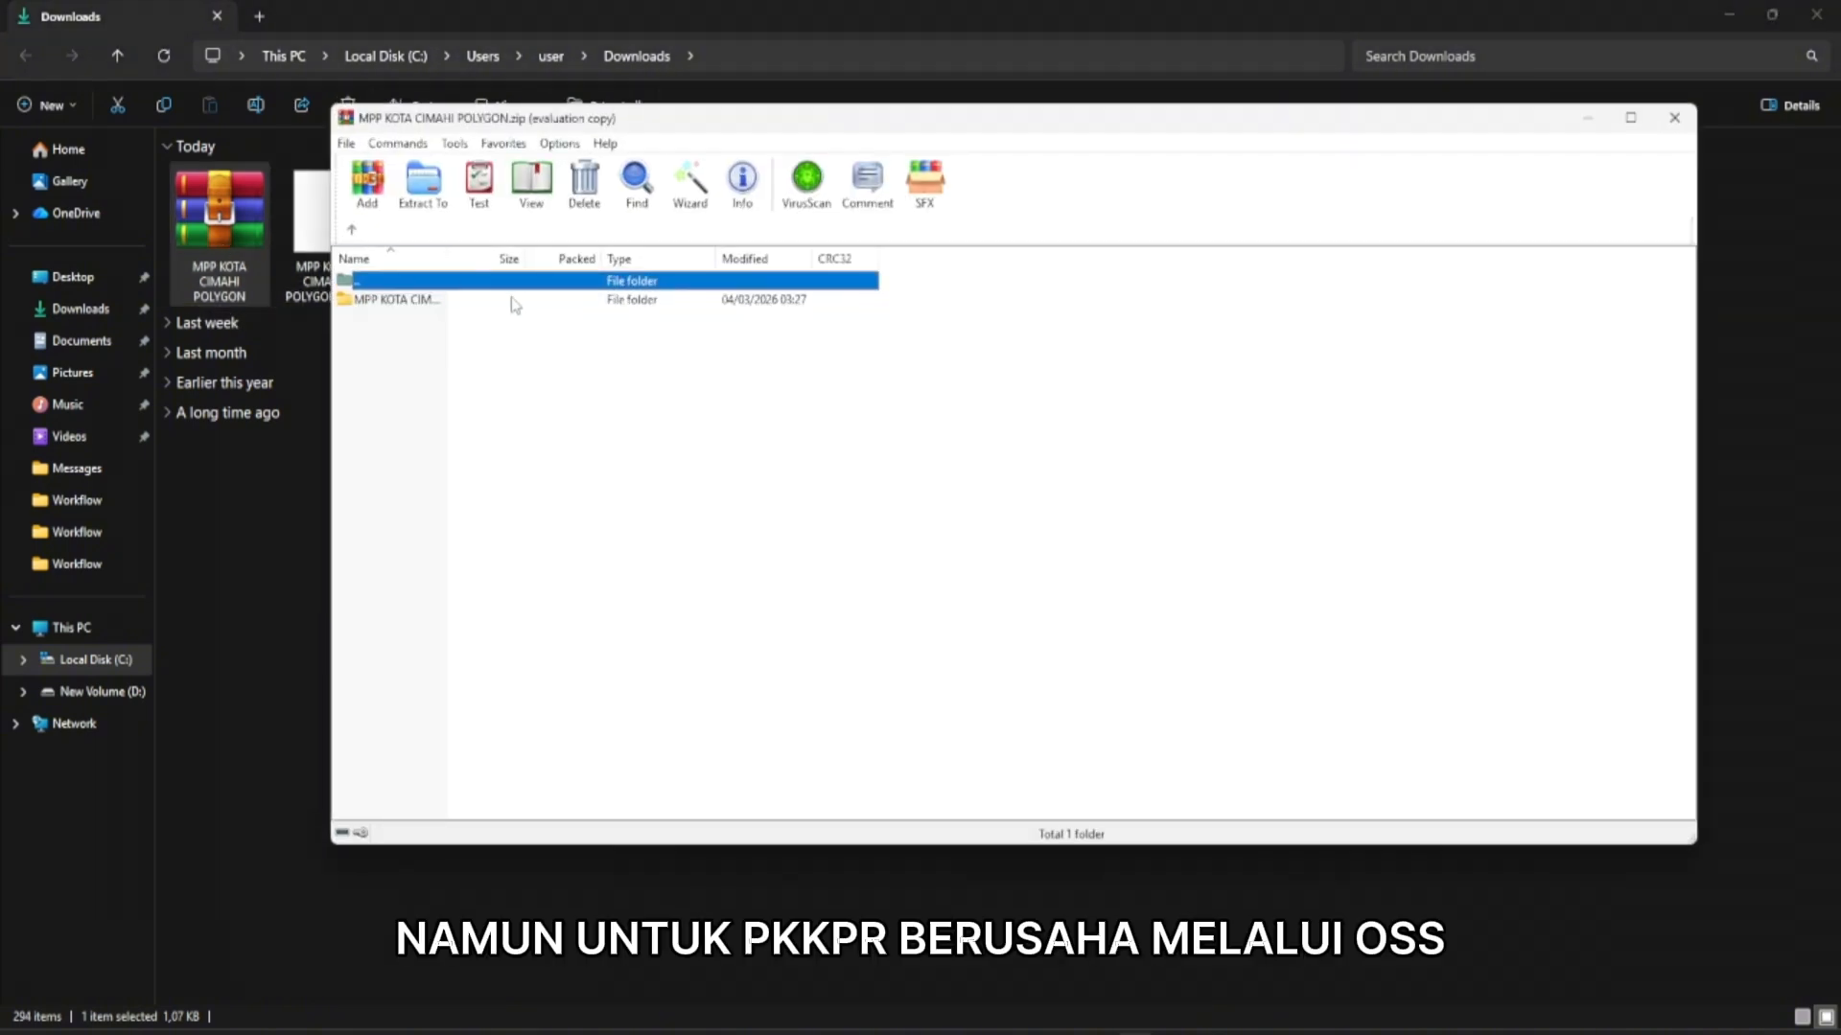
pyautogui.doubleClick(515, 303)
pyautogui.click(1162, 407)
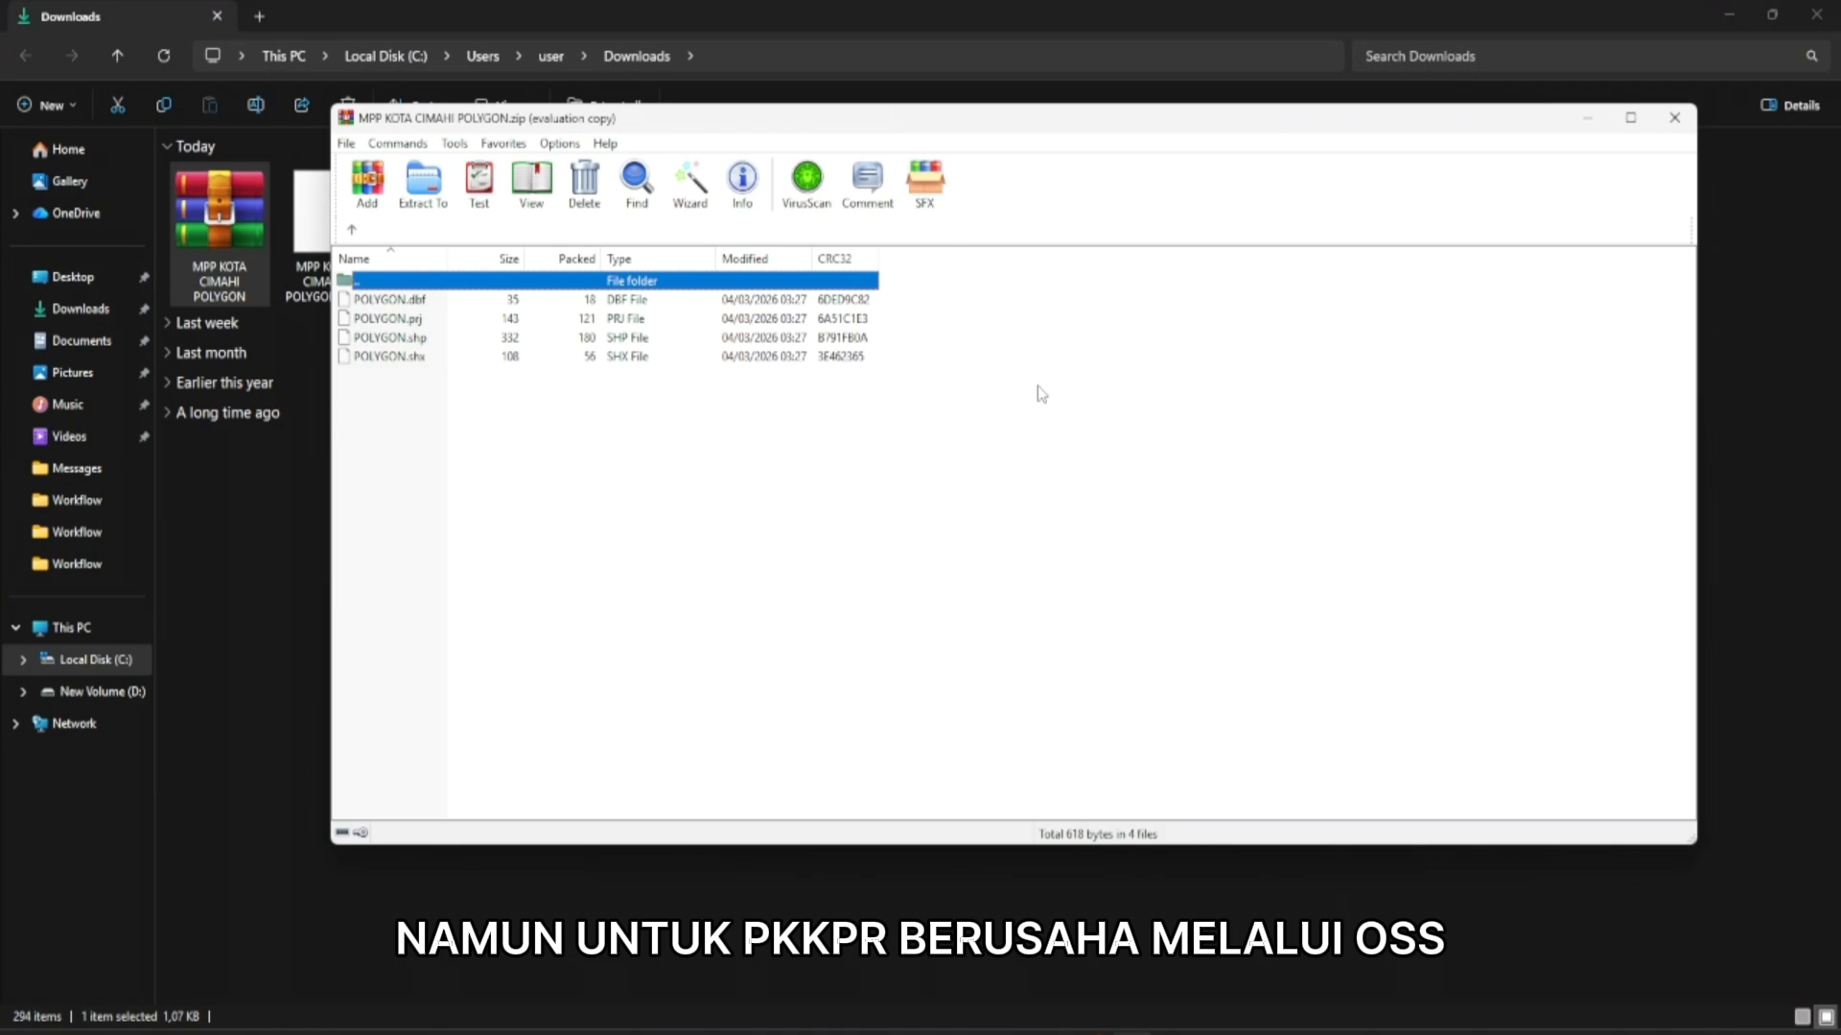
pyautogui.hotkey('ctrl', 'a')
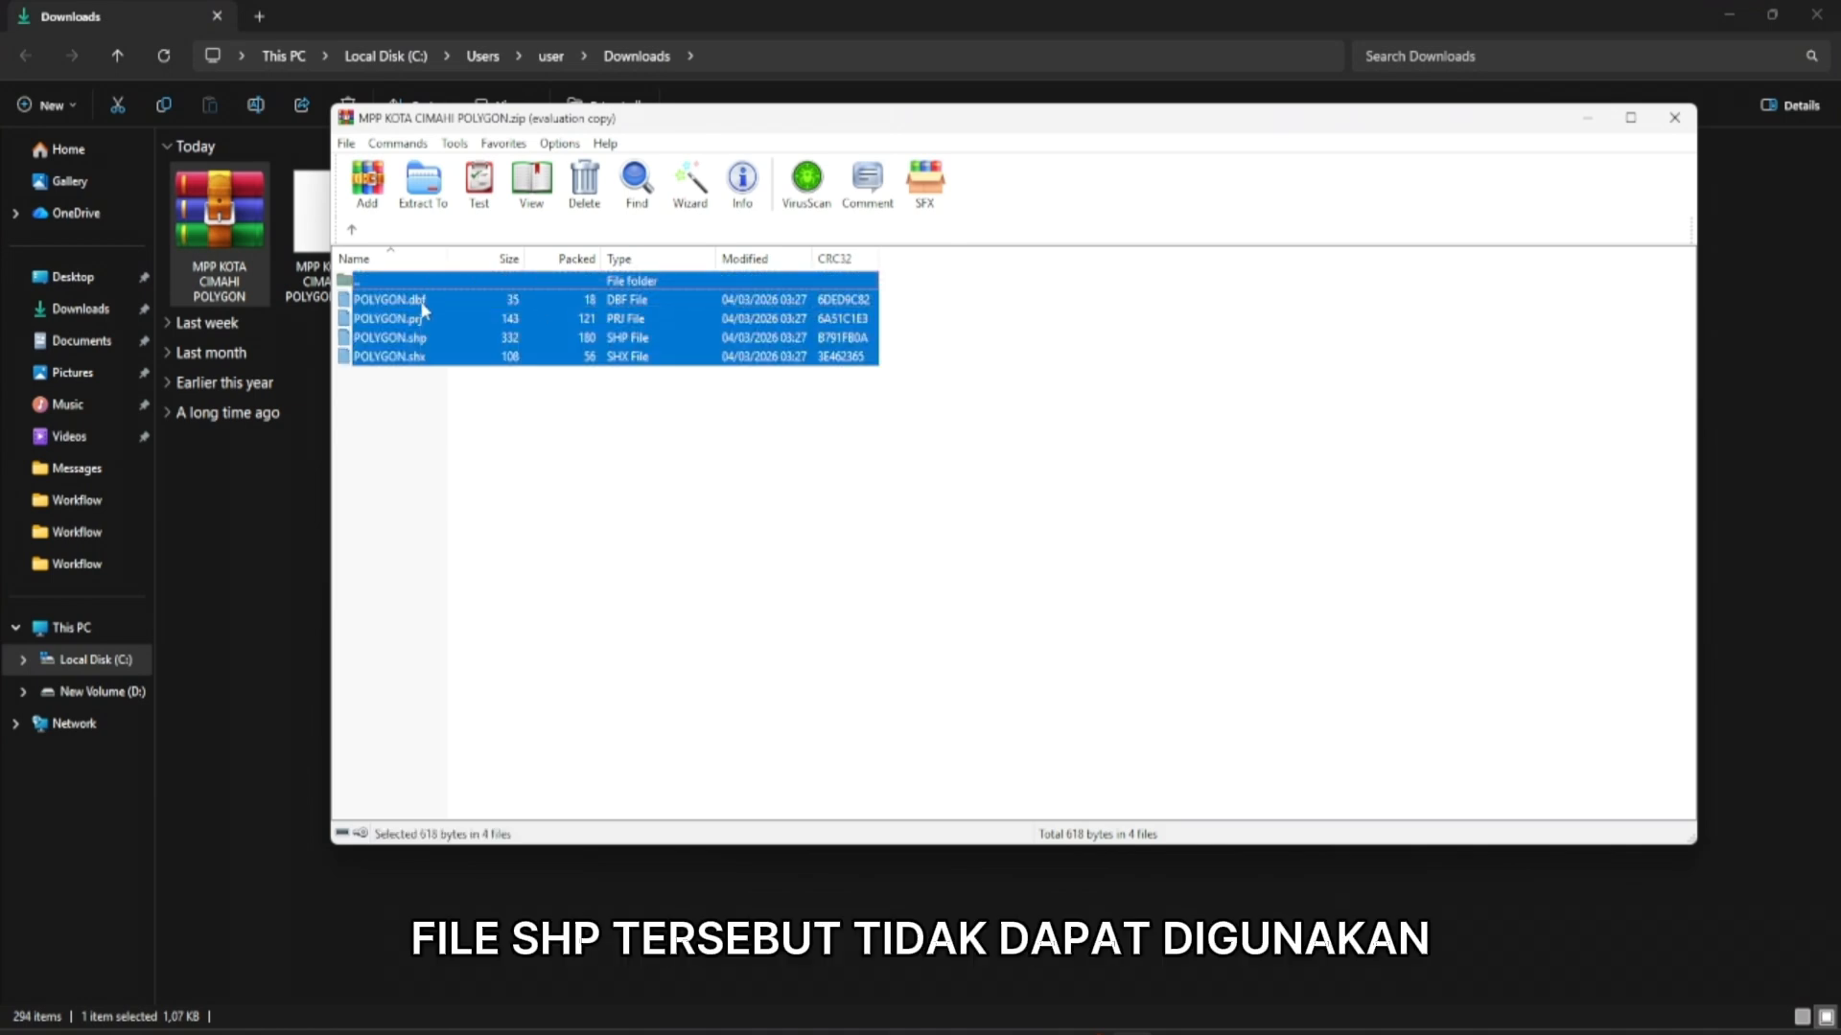
pyautogui.click(1673, 117)
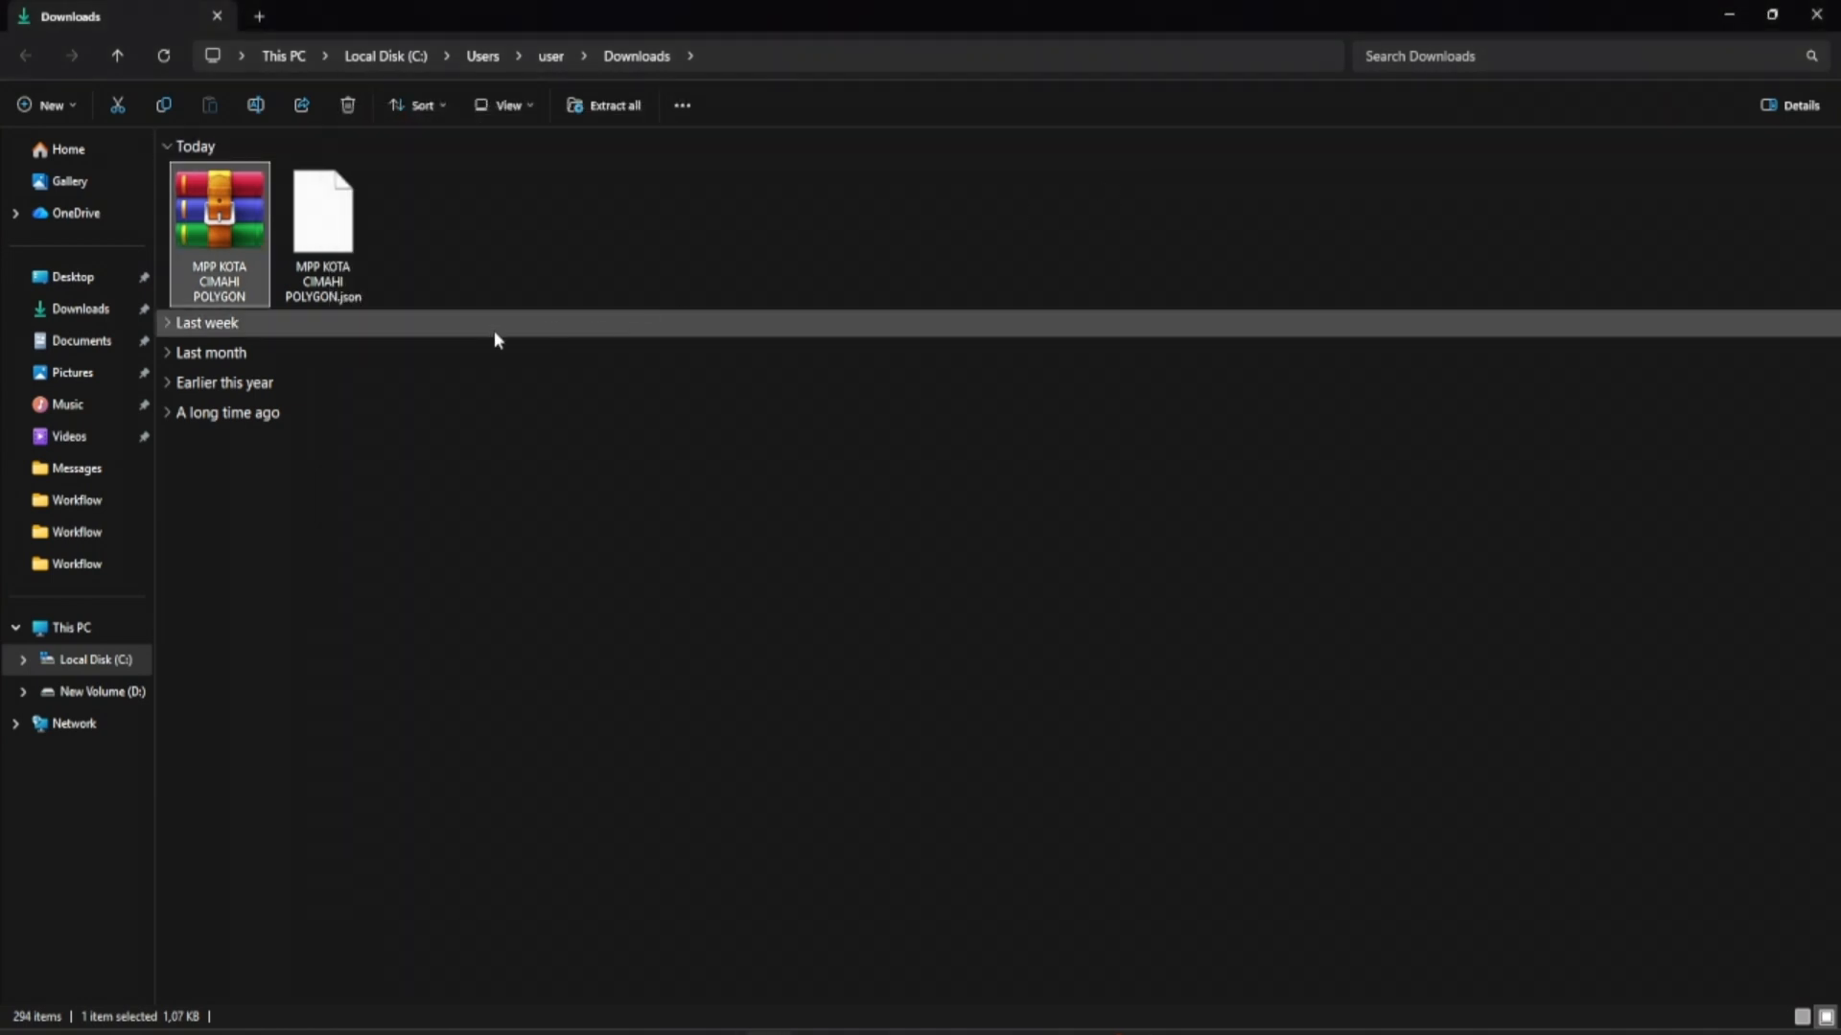
# Download the MPP KOTA CIMAHI POLYGON digitised data from BHUMI as a GeoJSON file
pyautogui.click(326, 277)
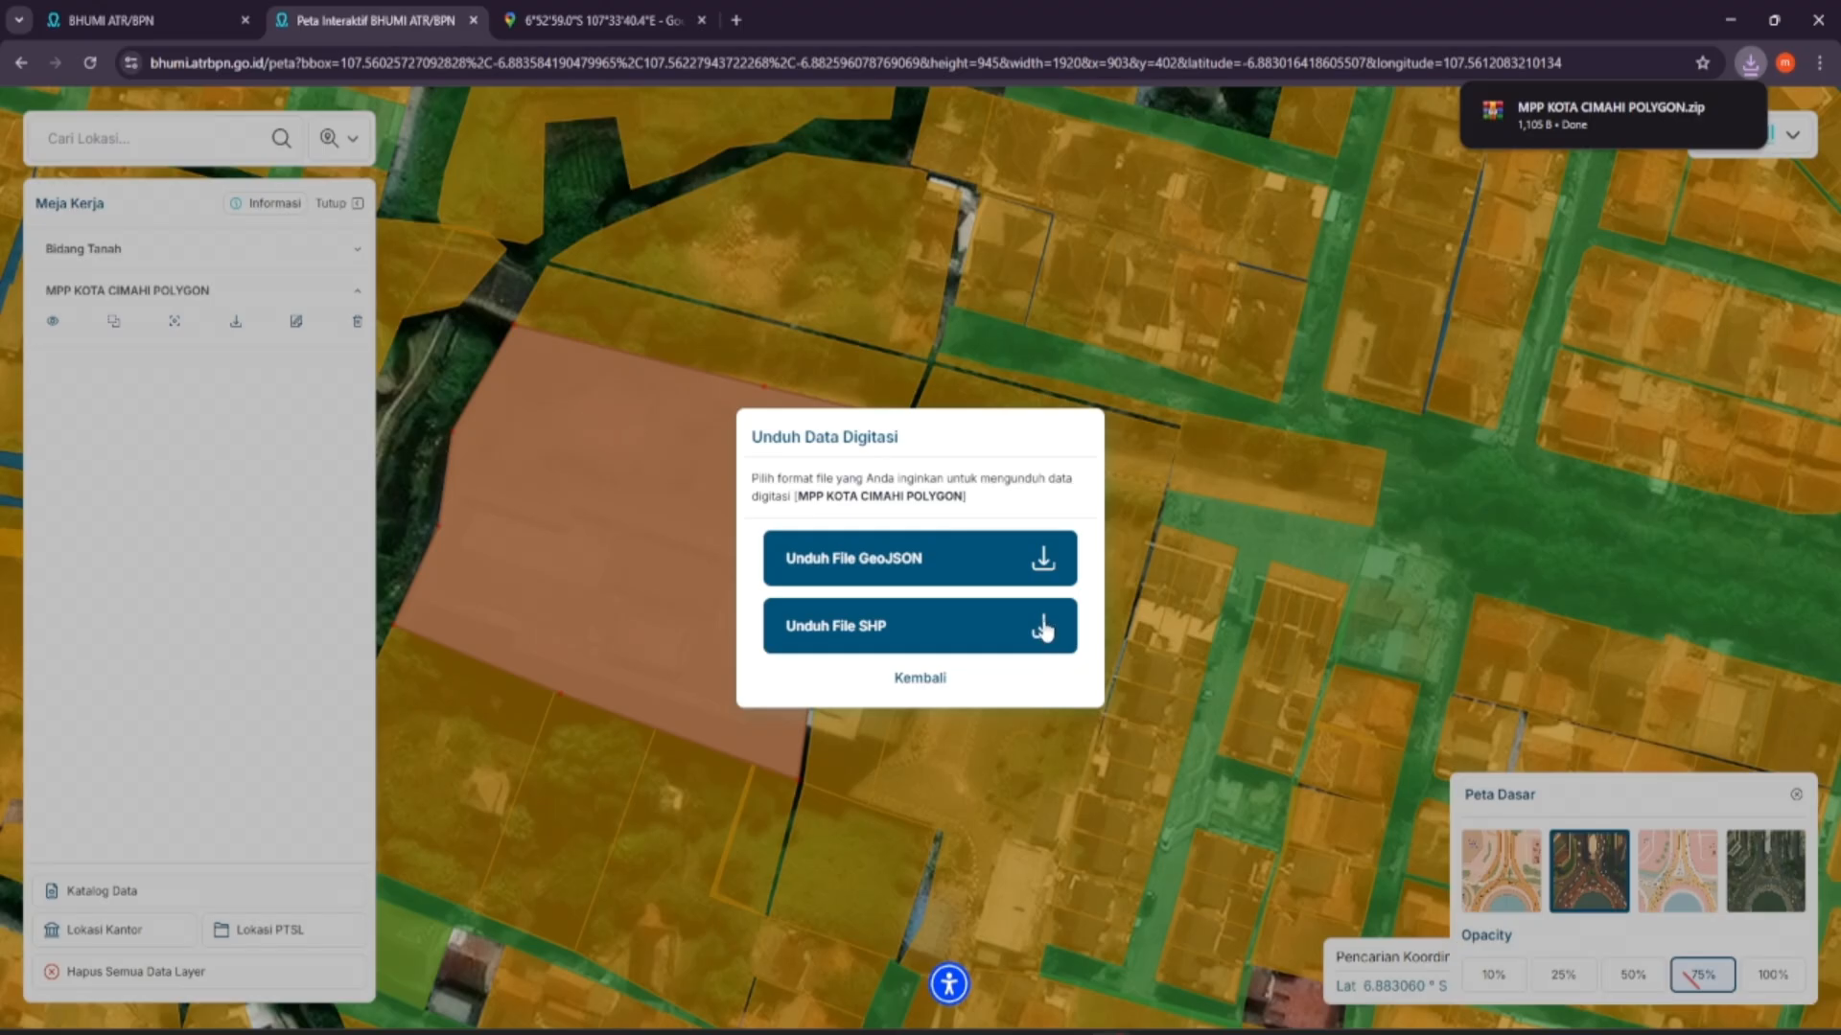
pyautogui.click(1043, 563)
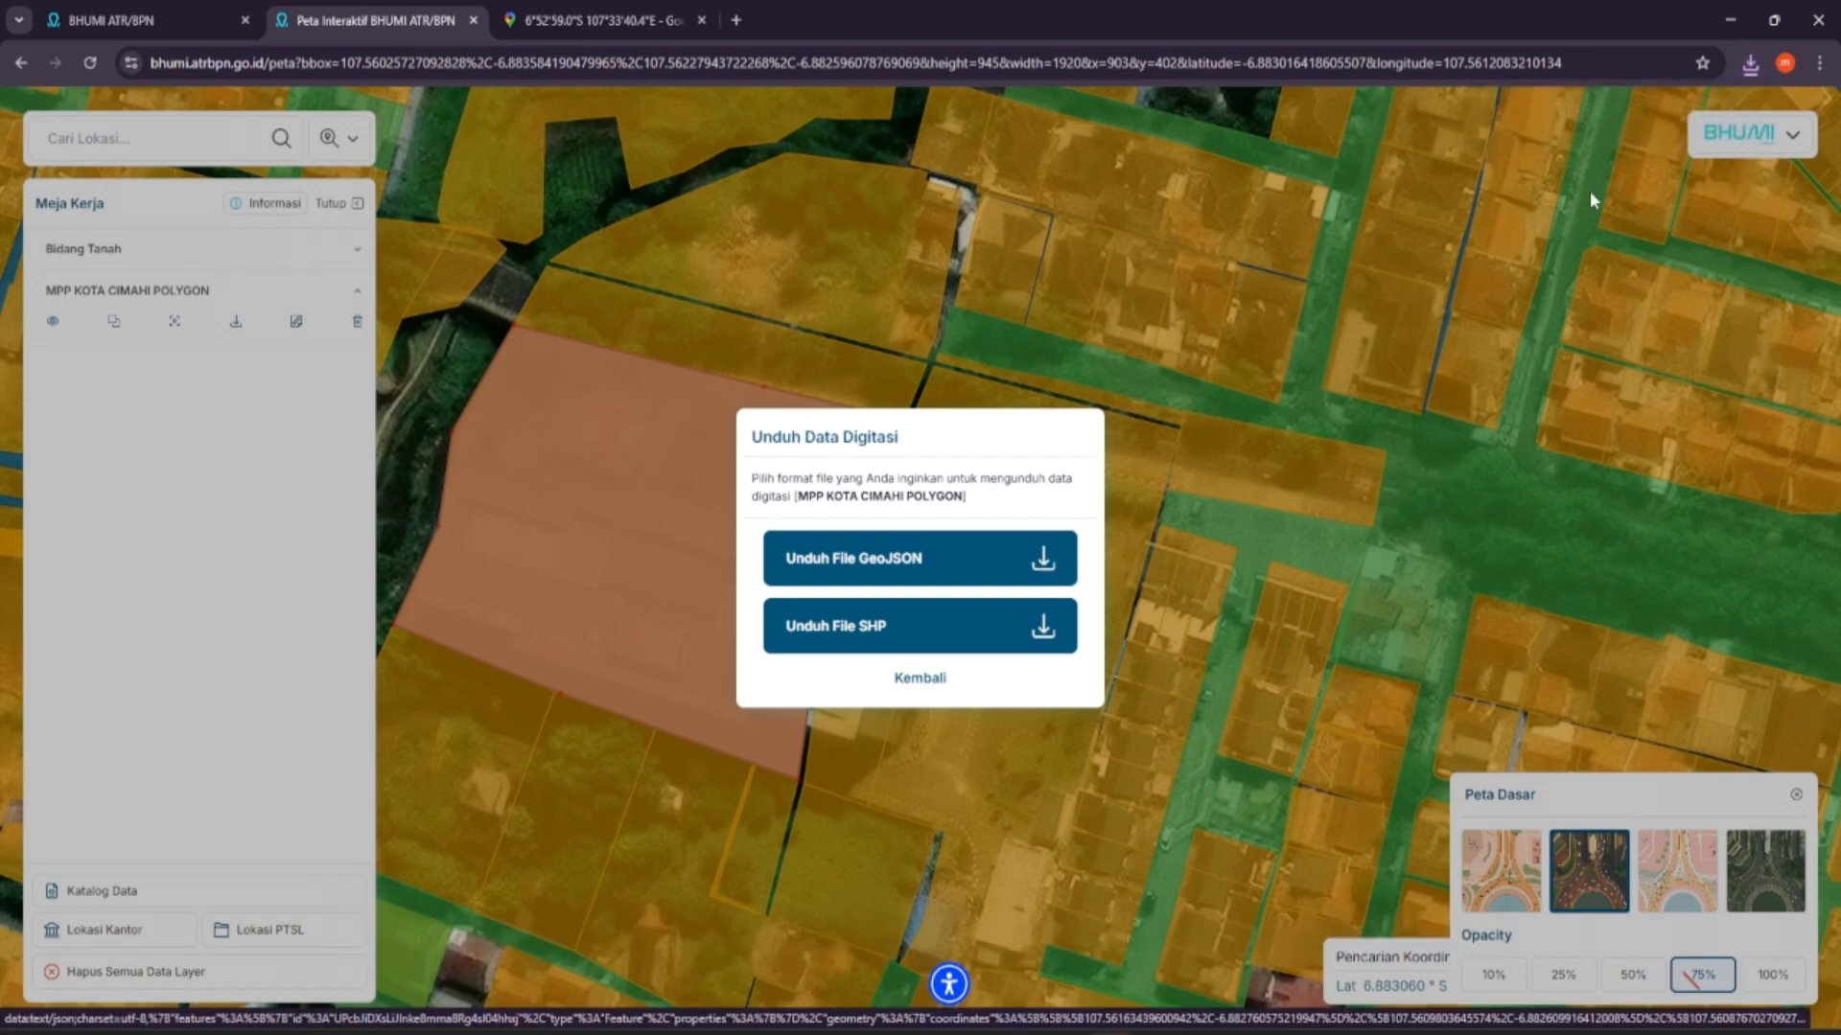
# Search Google for "geojson to shp" in a new browser tab and open the Aspose GeoJSON to SHP Converter
pyautogui.hotkey('ctrl', 't')
pyautogui.write('geojson to shp')
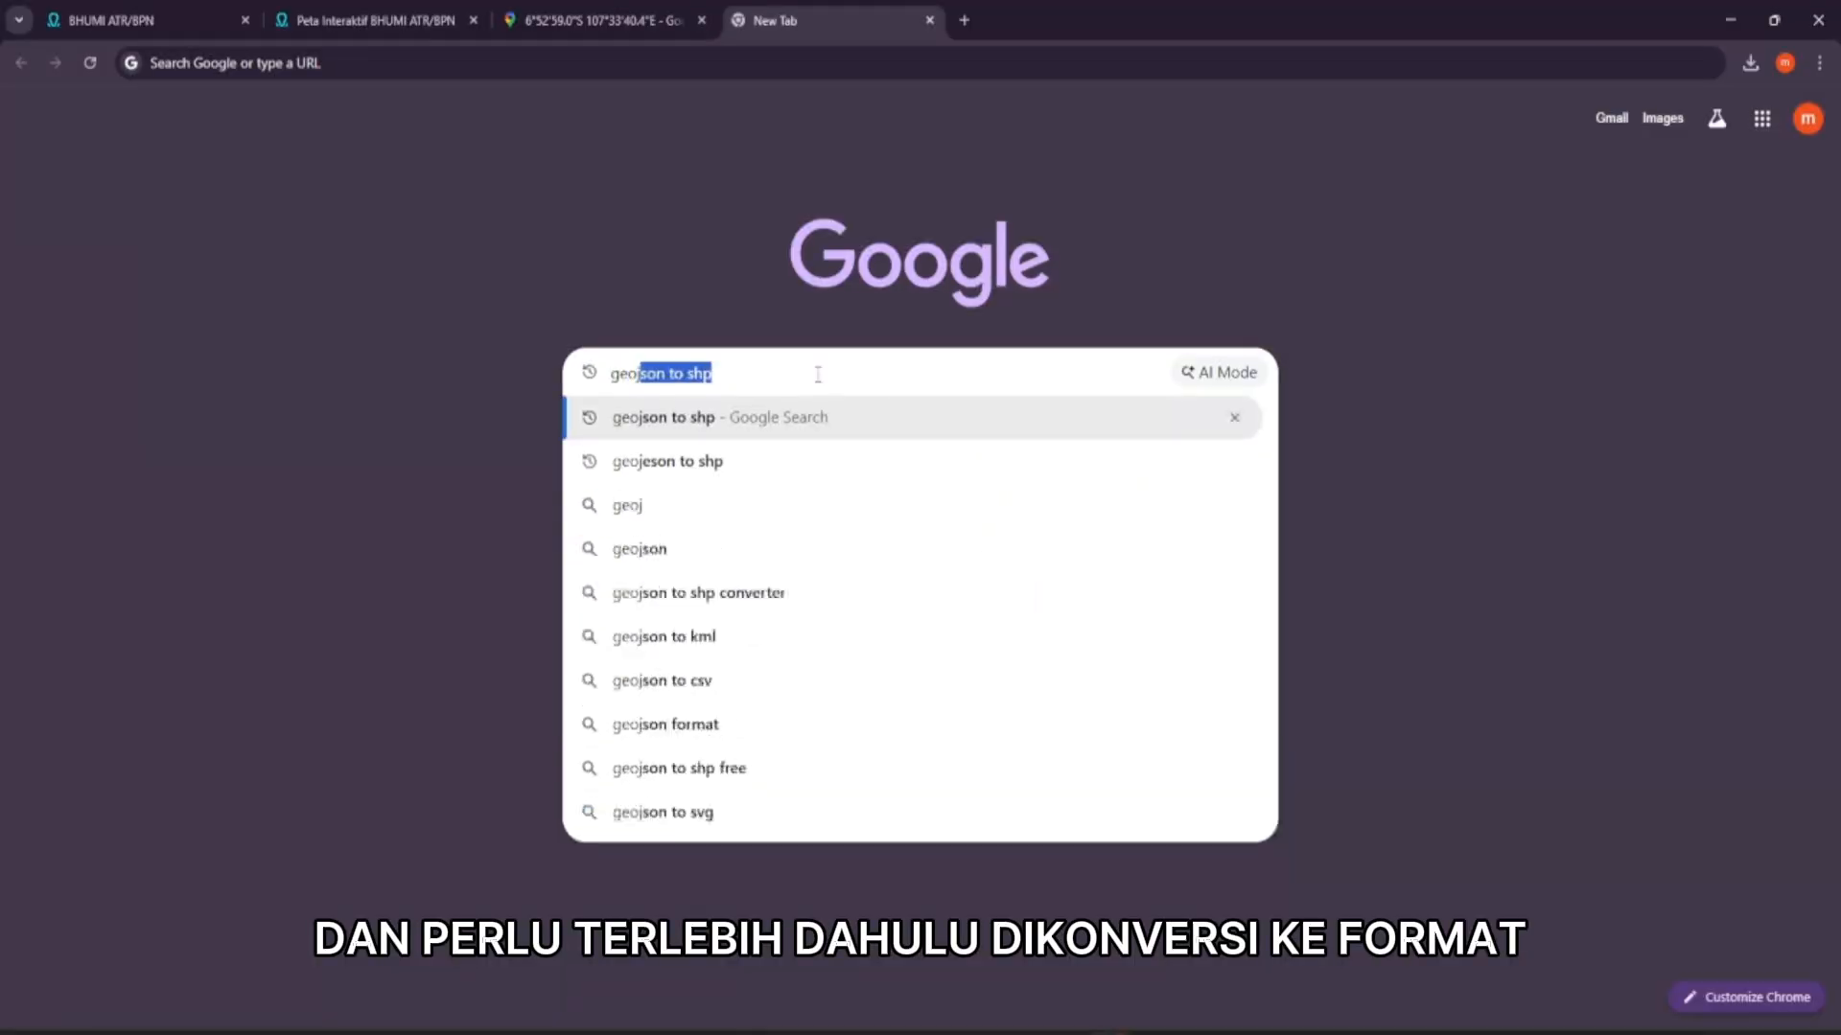
pyautogui.press('Return')
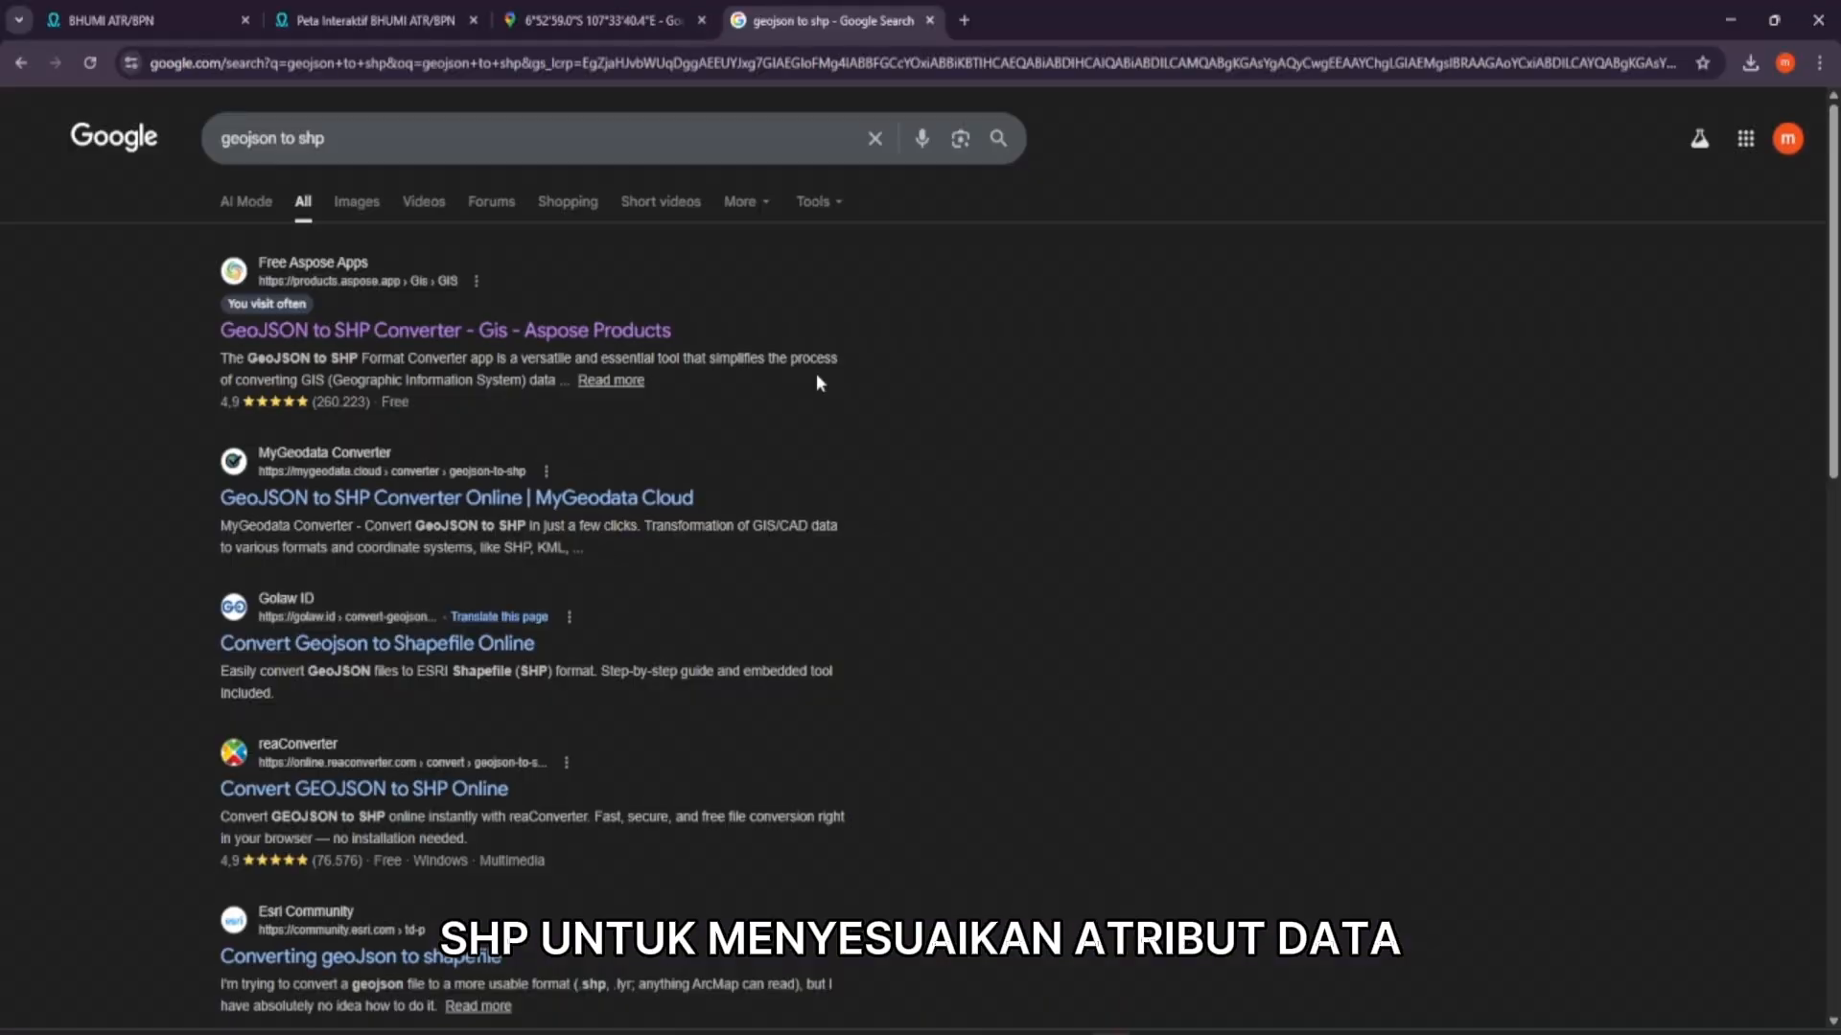
pyautogui.click(623, 330)
# Upload MPP KOTA CIMAHI POLYGON.json to the converter, convert it to Shapefile format, and download the result
pyautogui.click(826, 508)
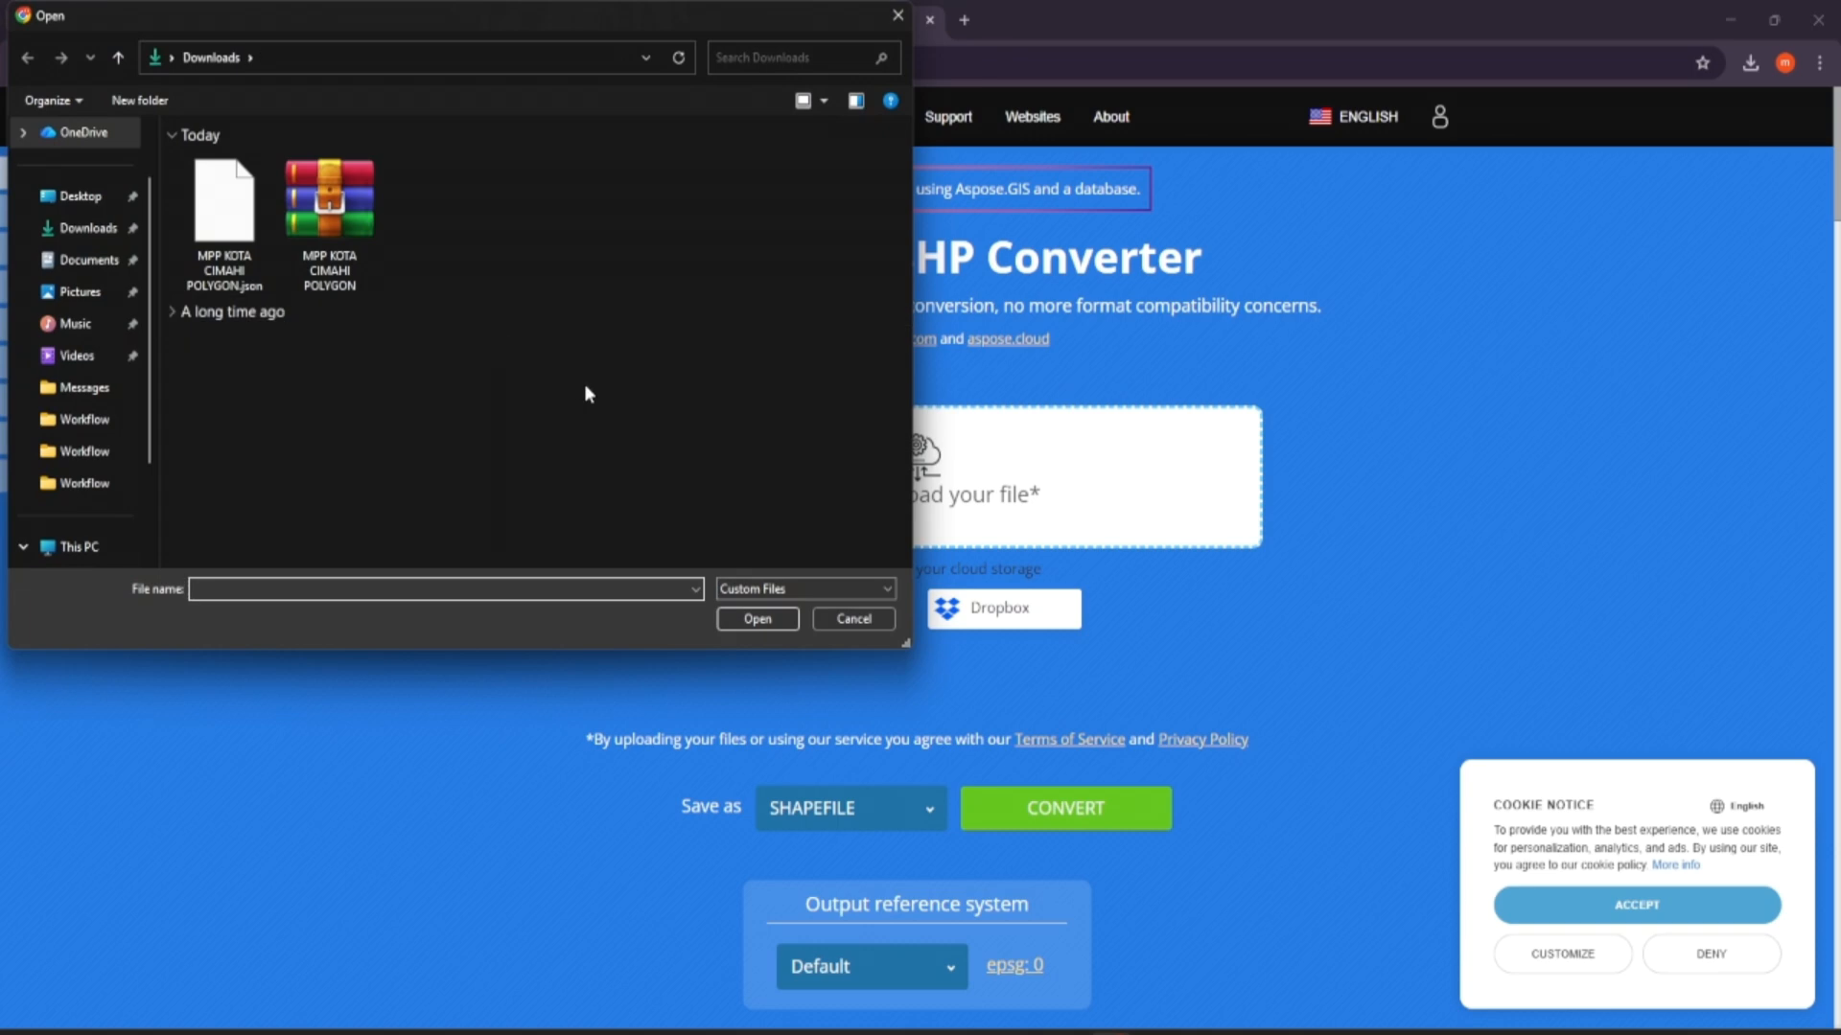
pyautogui.doubleClick(227, 216)
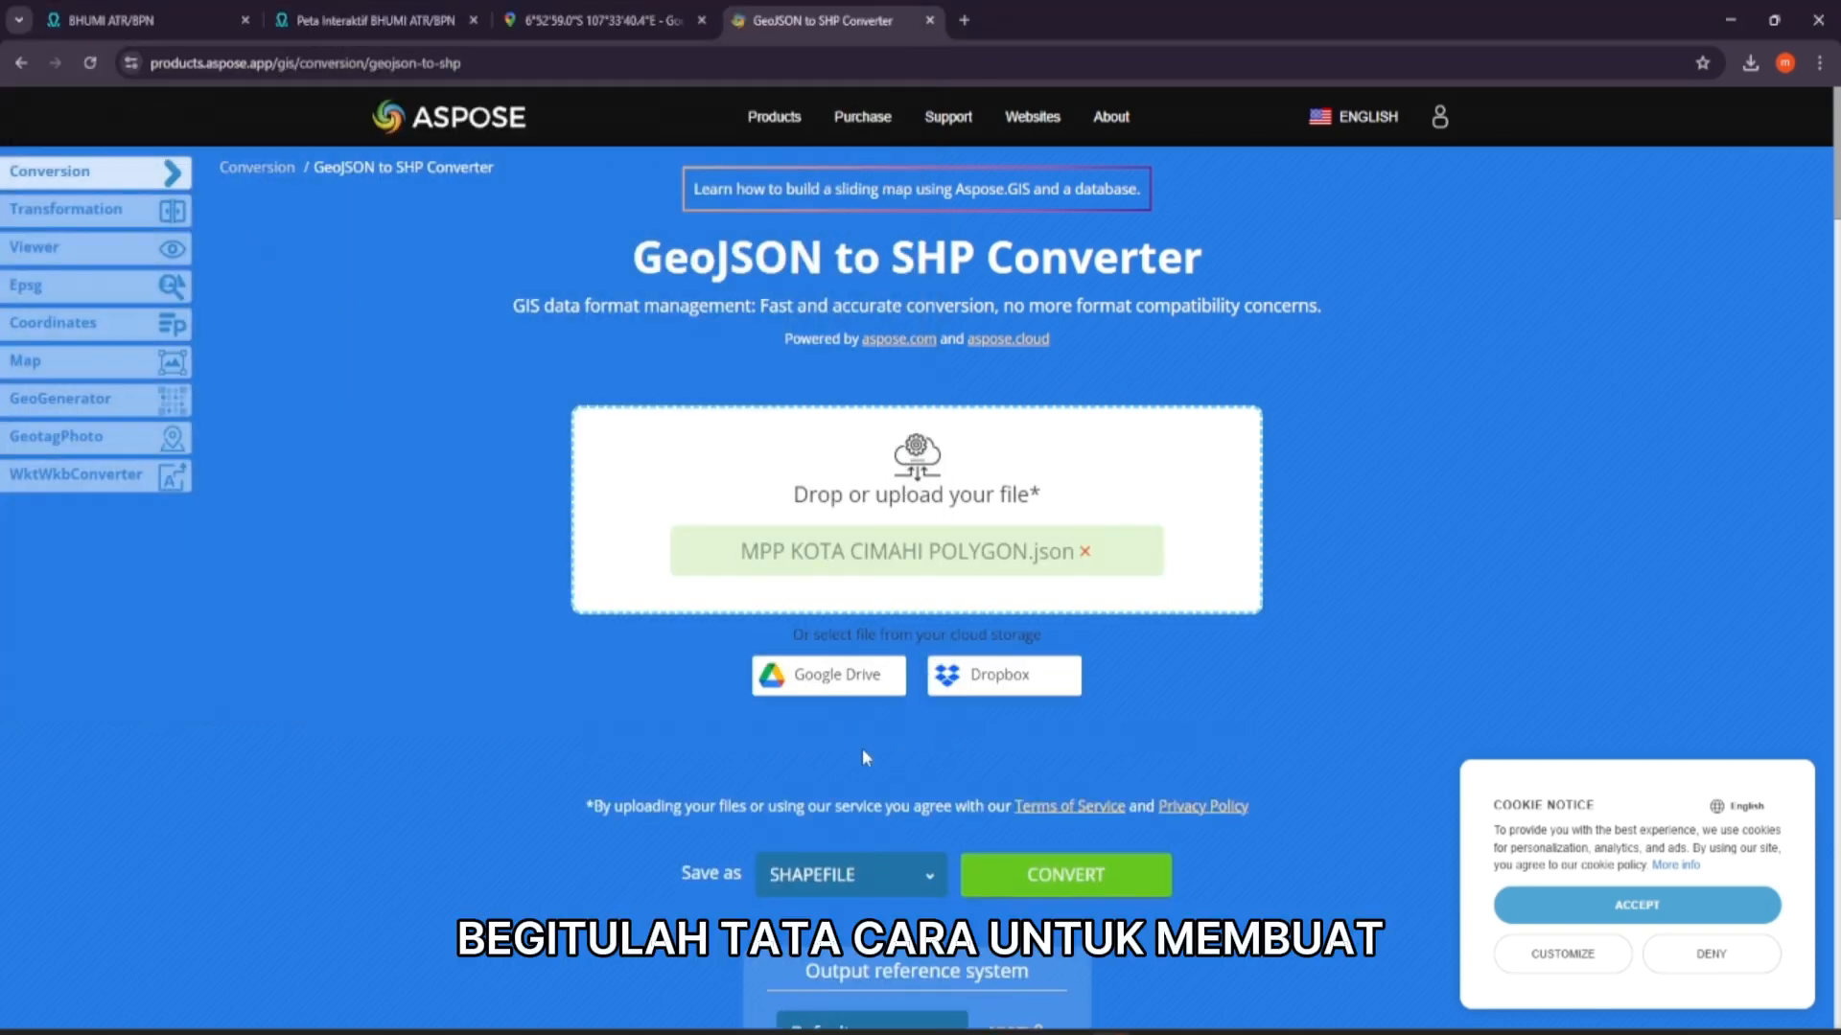
pyautogui.click(1058, 876)
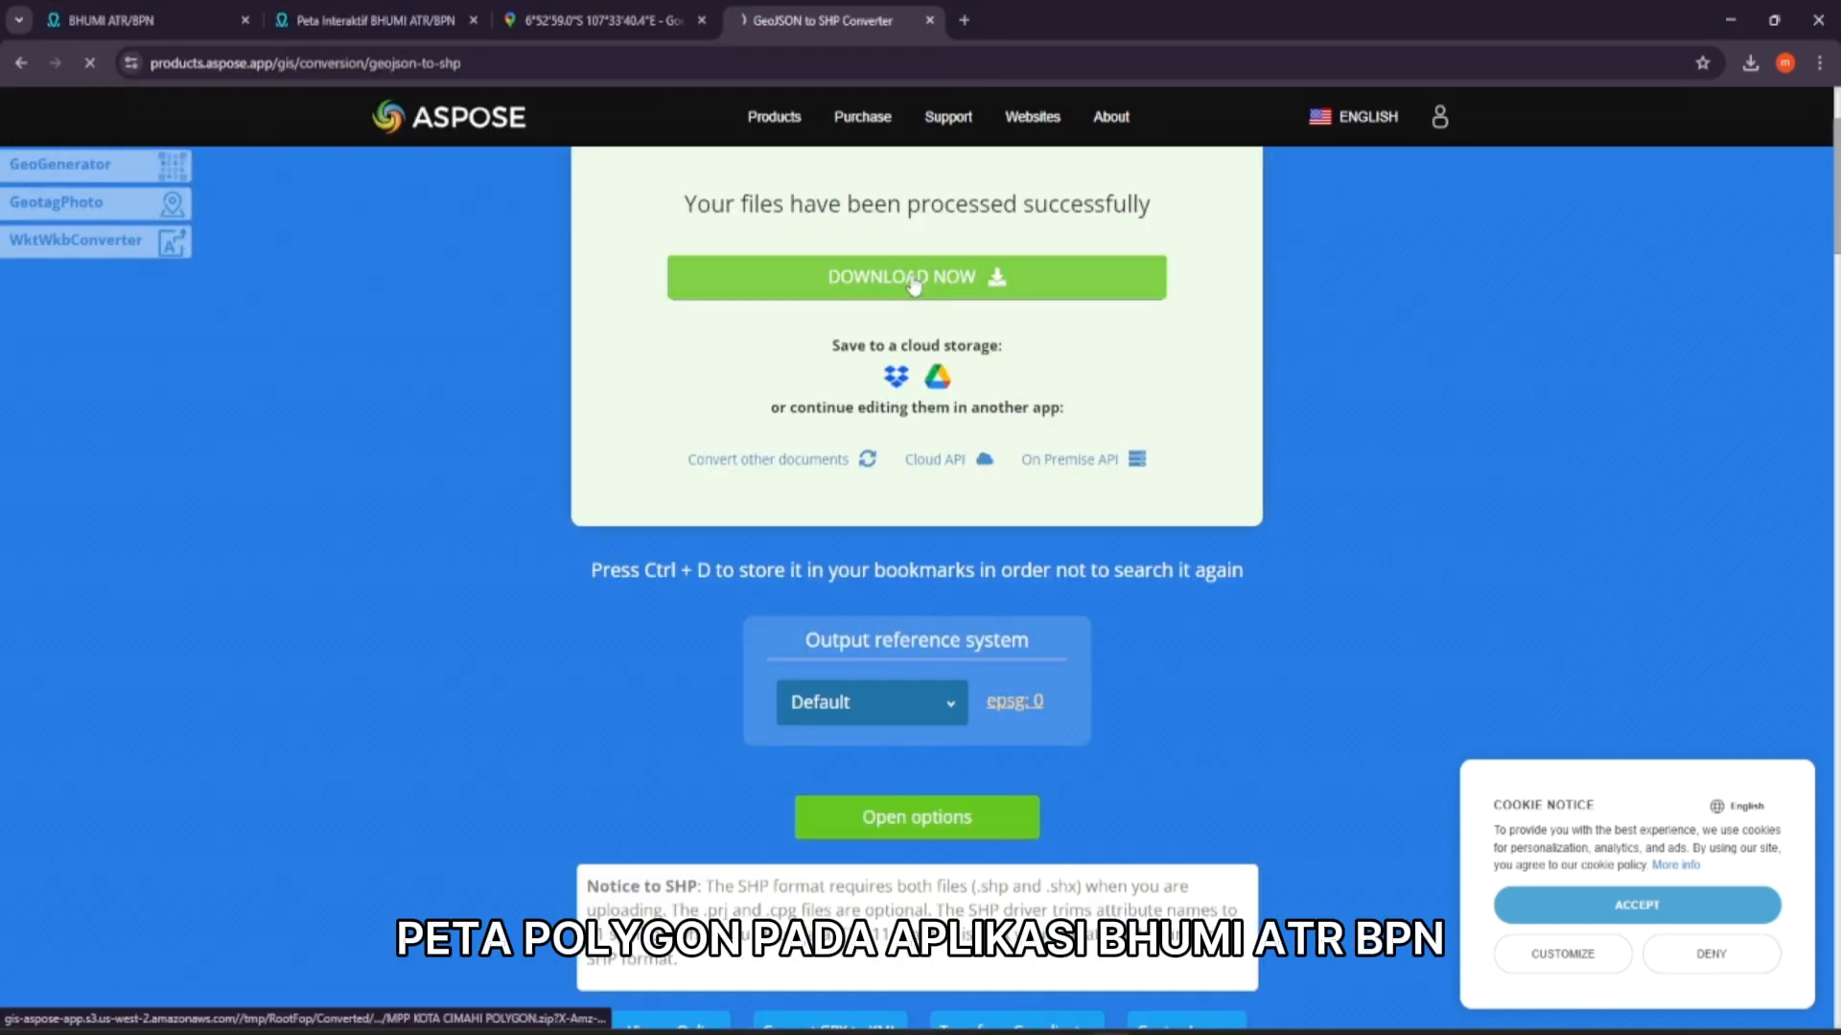
pyautogui.click(902, 277)
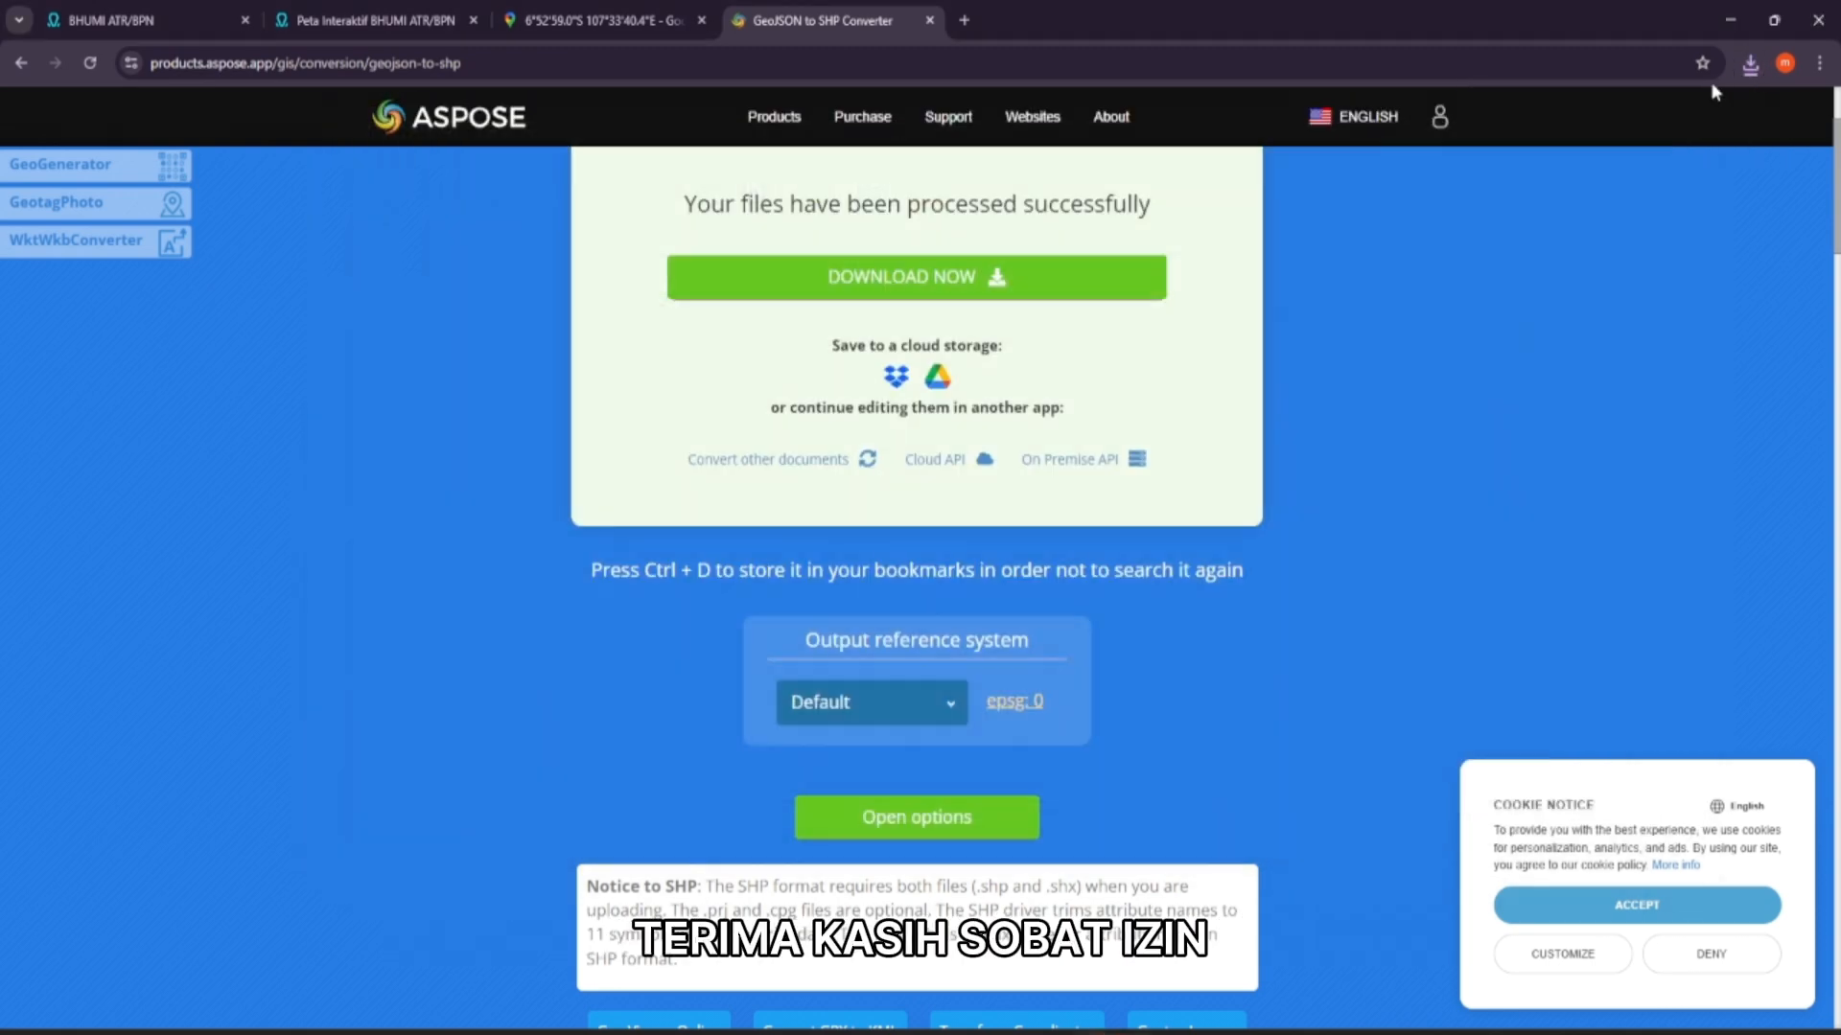
# Locate the converted MPP+KOTA+CIMAHI+POLYGON archive in the Downloads folder and open it to examine its contents
pyautogui.click(1749, 62)
pyautogui.click(1699, 152)
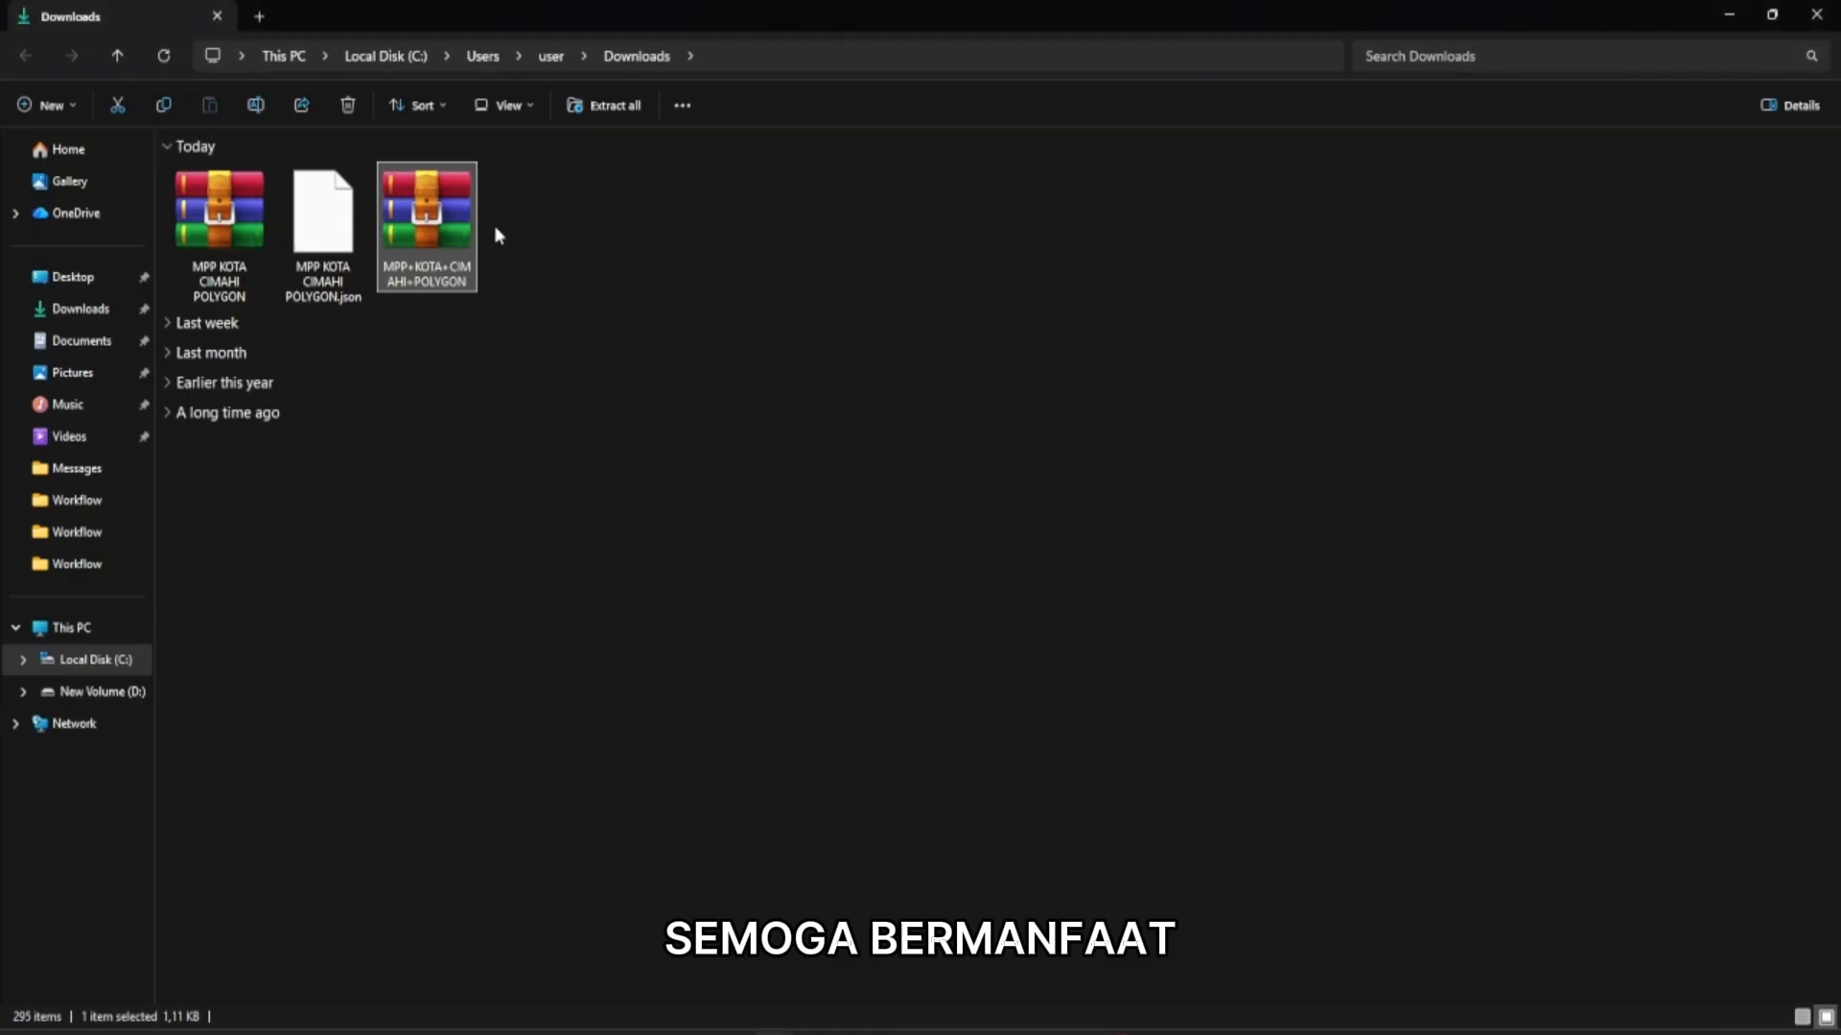
pyautogui.doubleClick(412, 252)
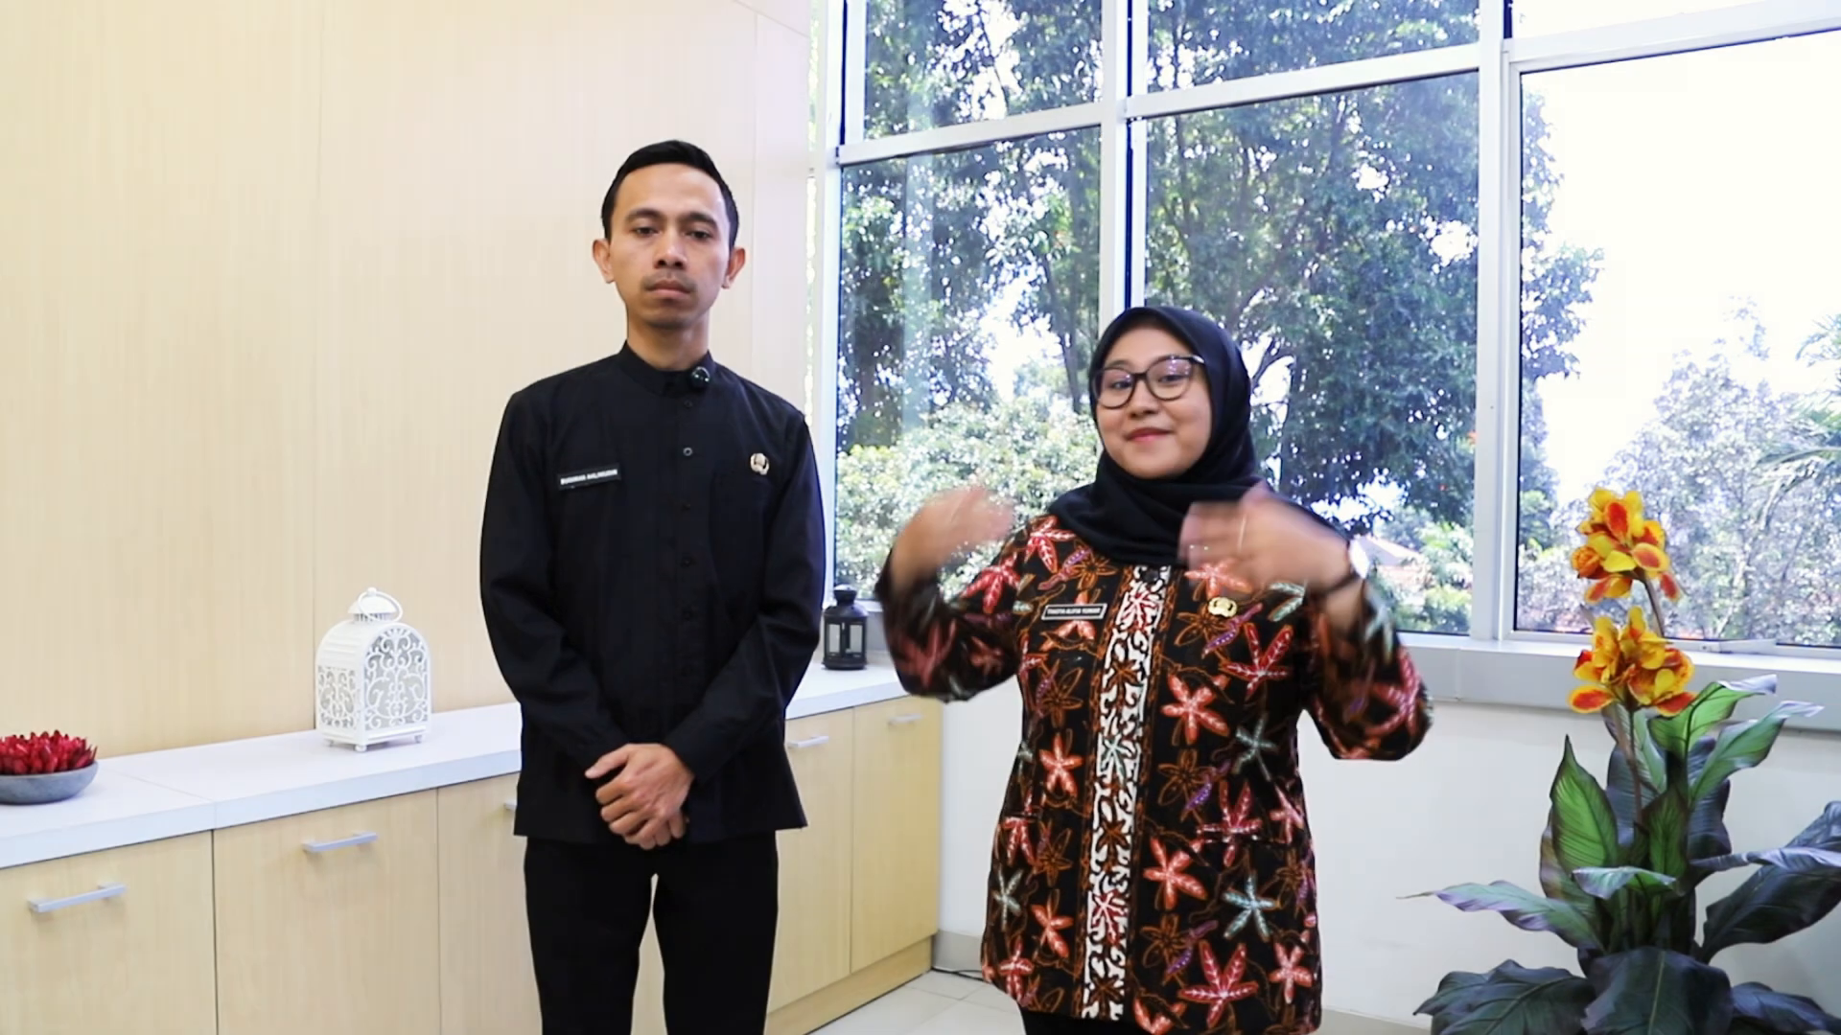